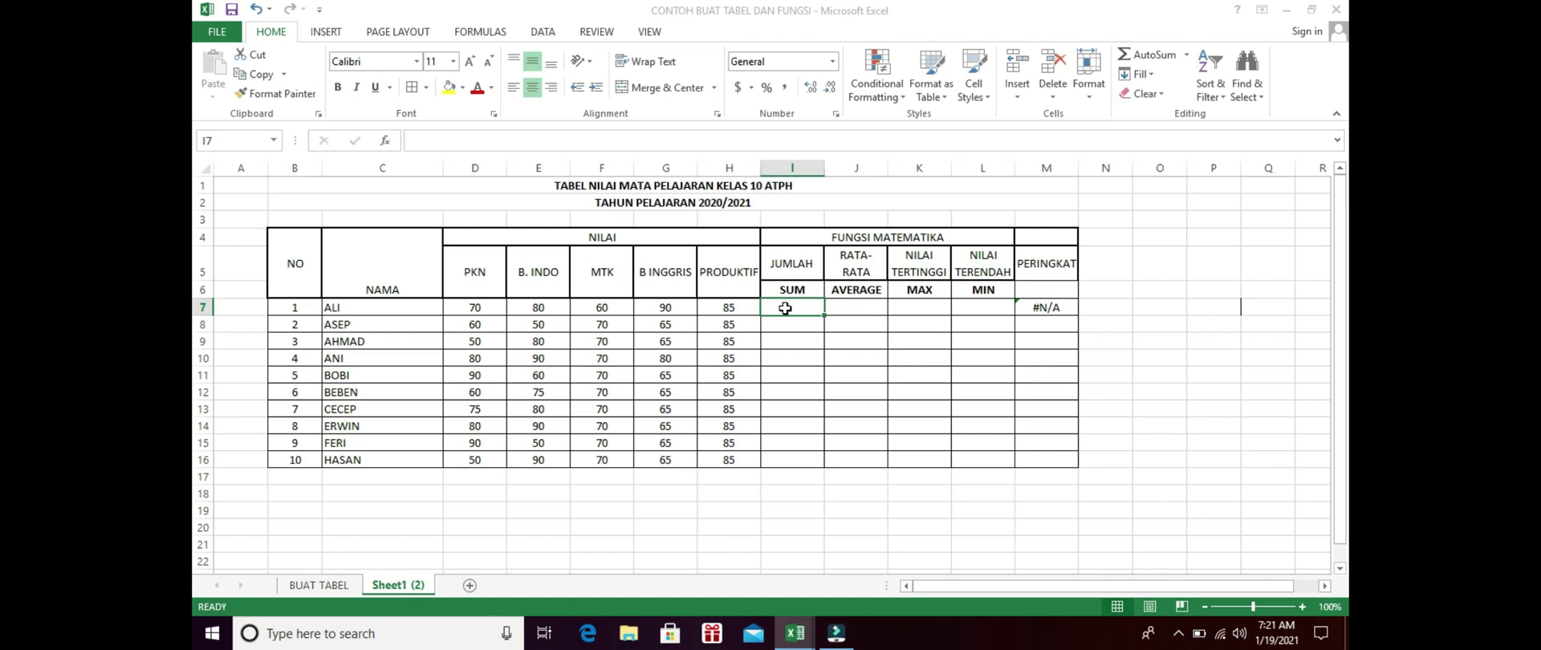
Step: Enter =SUM(D7:H7) in cell I7 to total the first student's five subject scores
type("=")
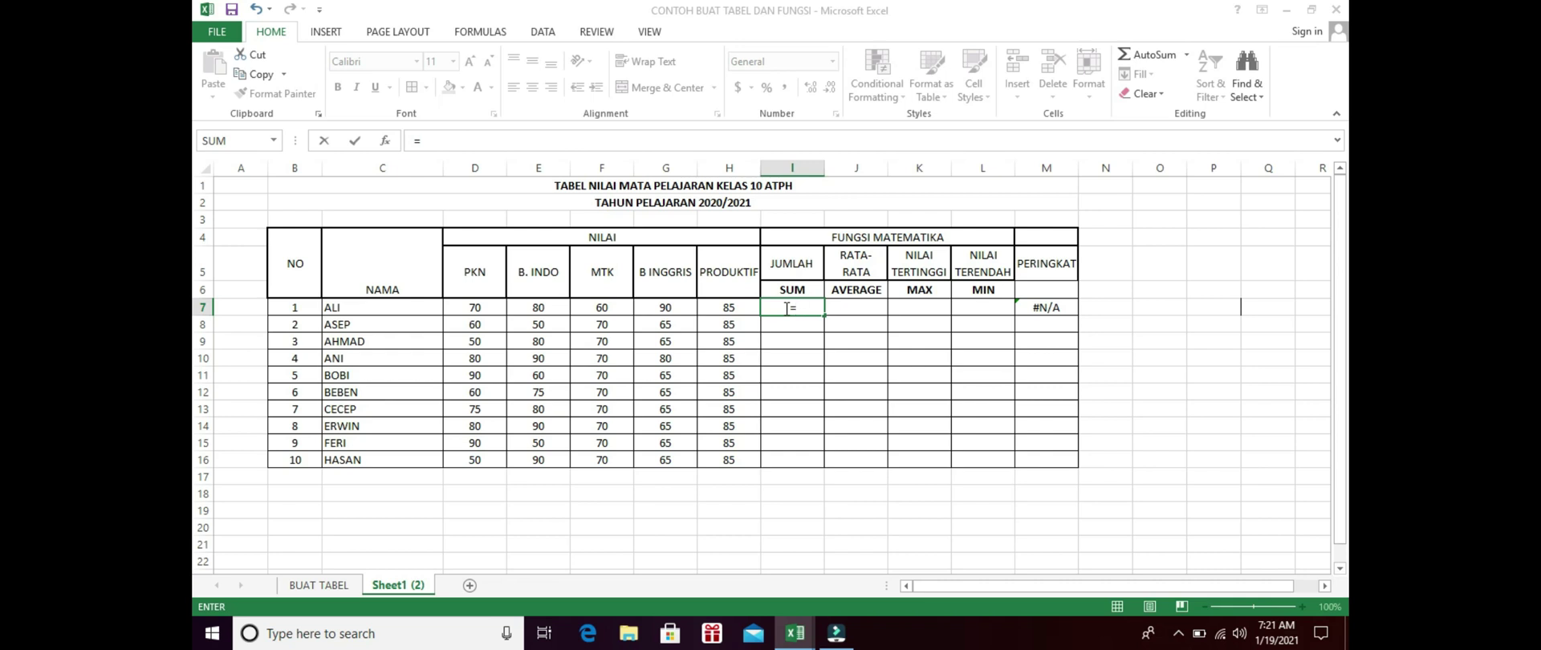
type("SUM(")
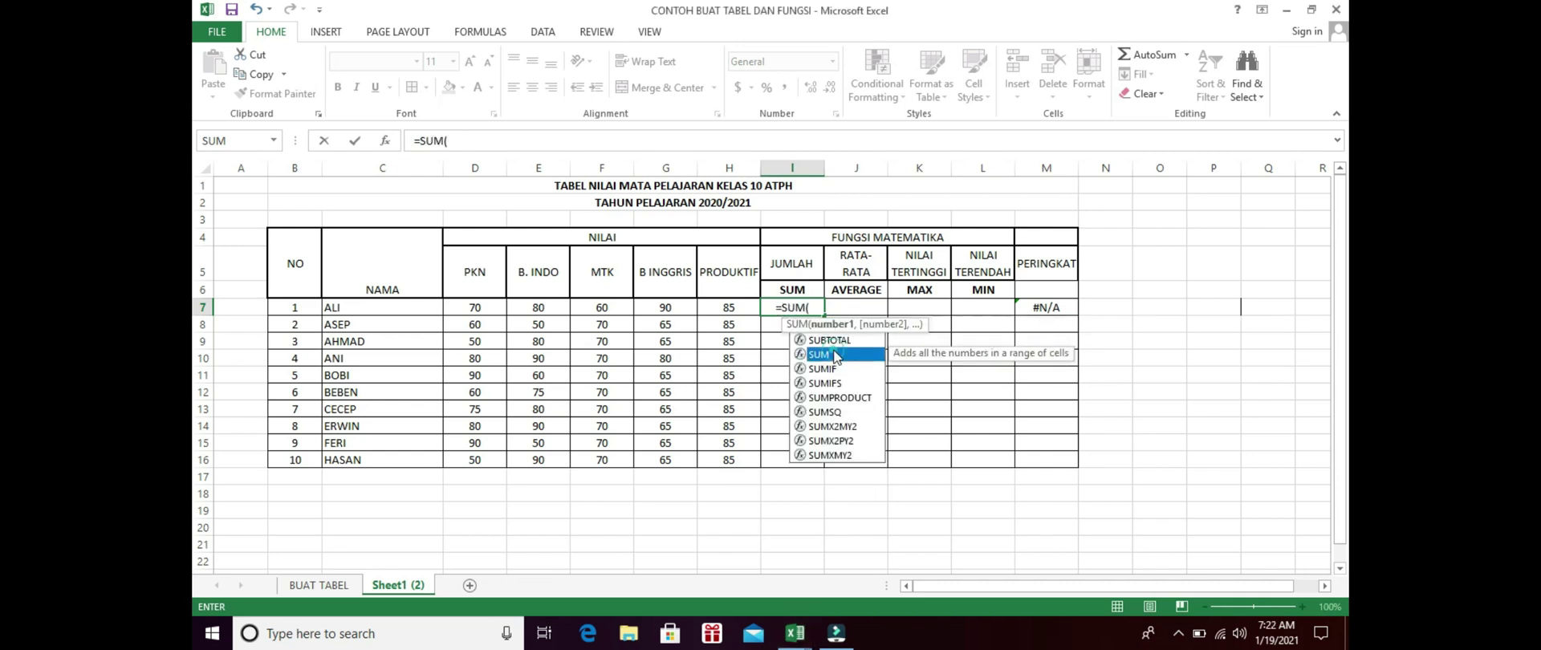
double_click(833, 355)
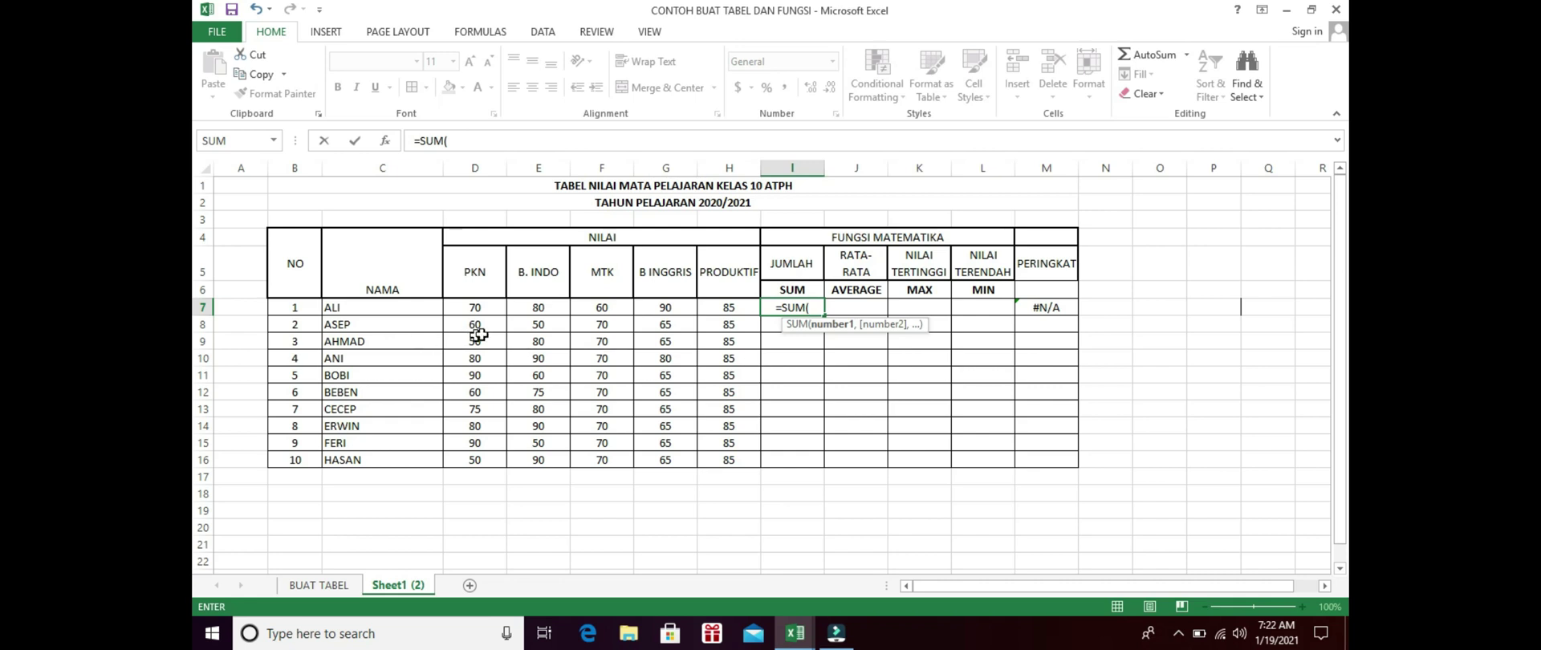
left_click(477, 306)
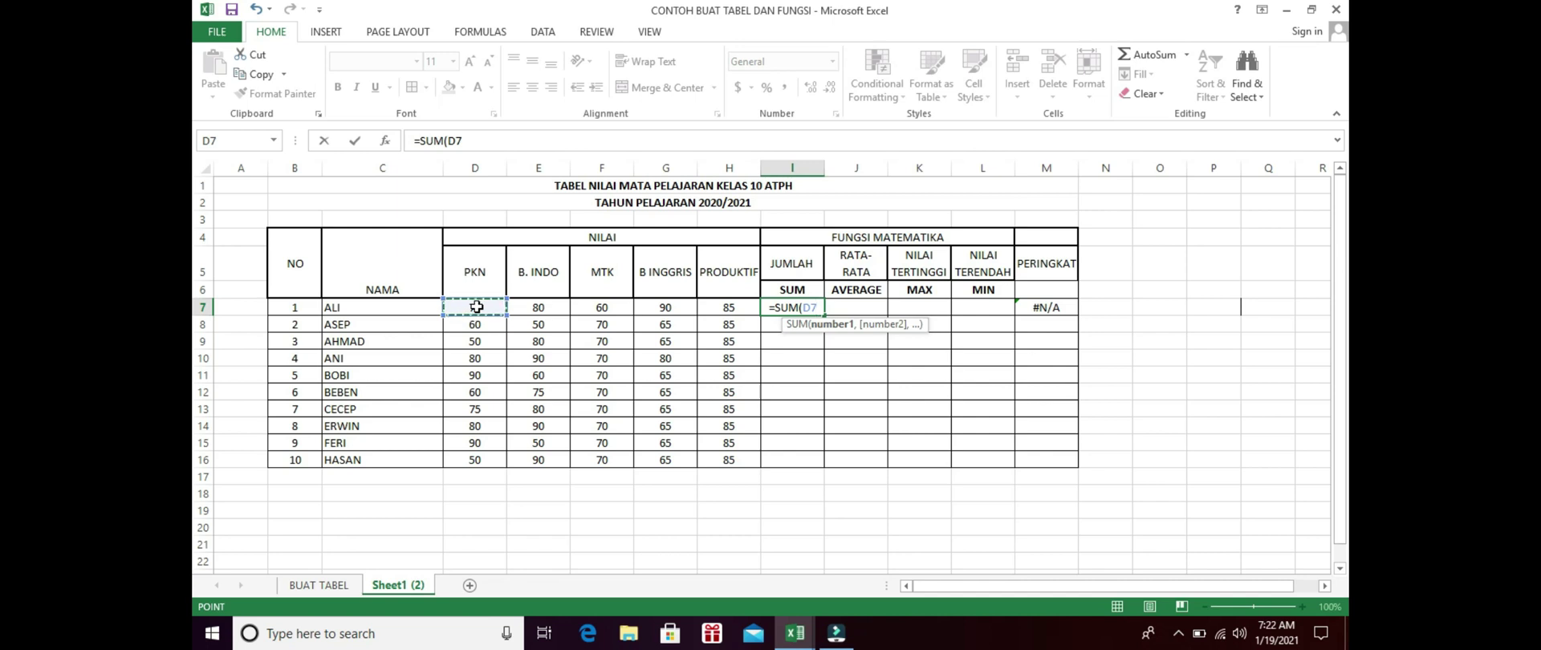
key("F8")
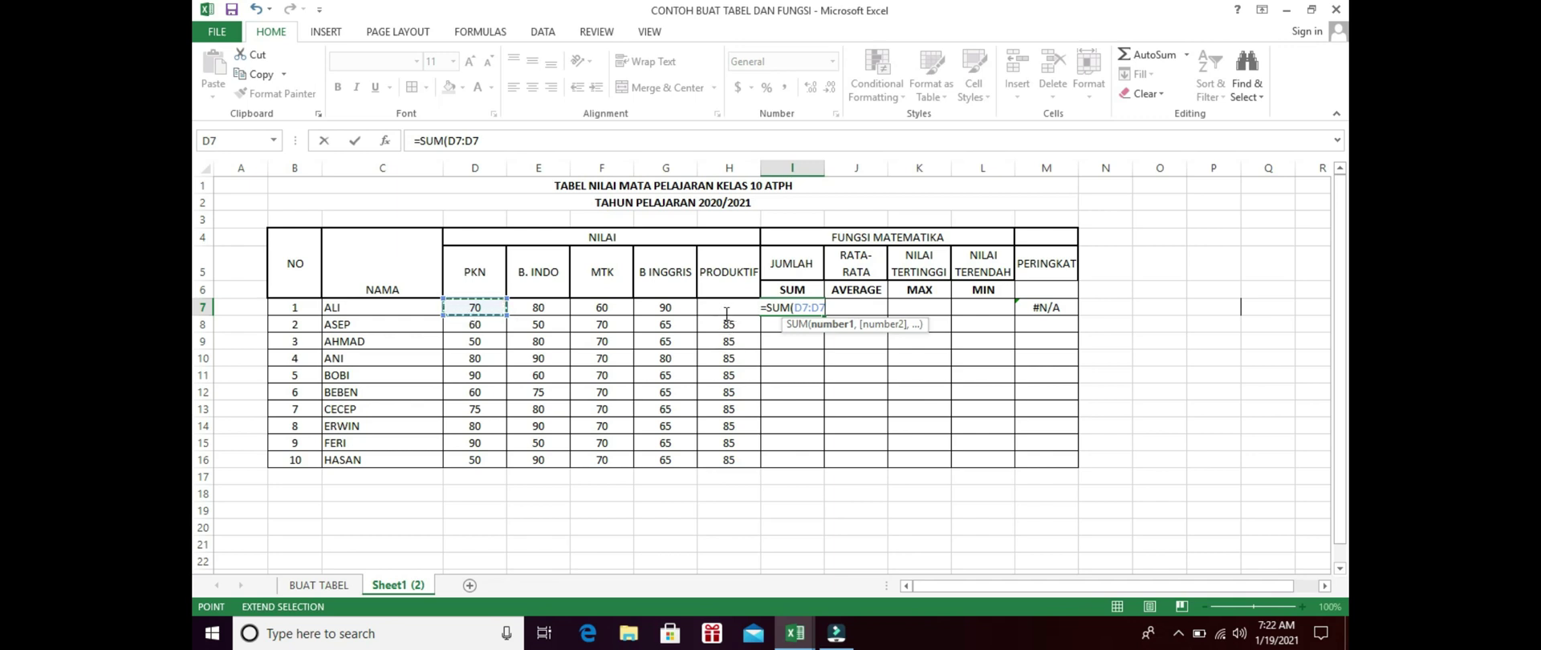
left_click(487, 143)
key("BackSpace")
key("BackSpace")
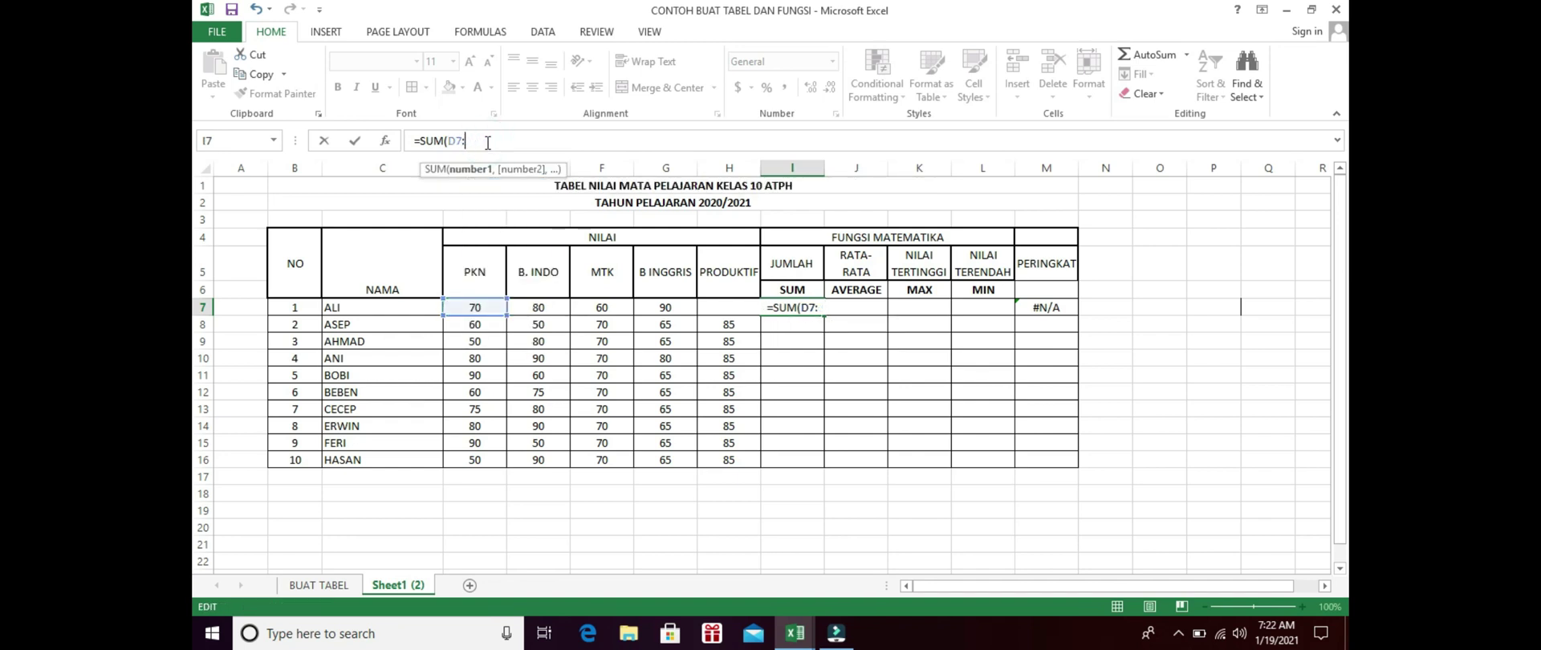
type("h7")
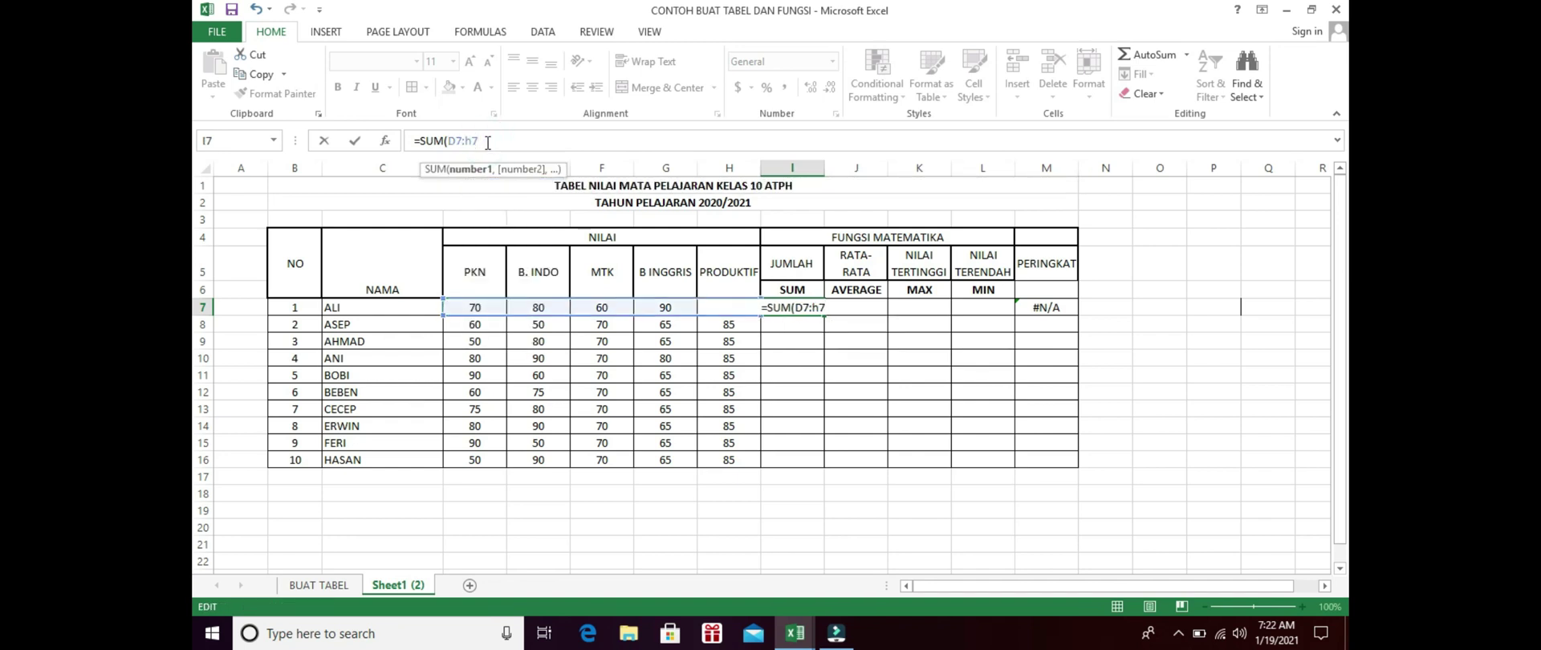
type(")")
key("Return")
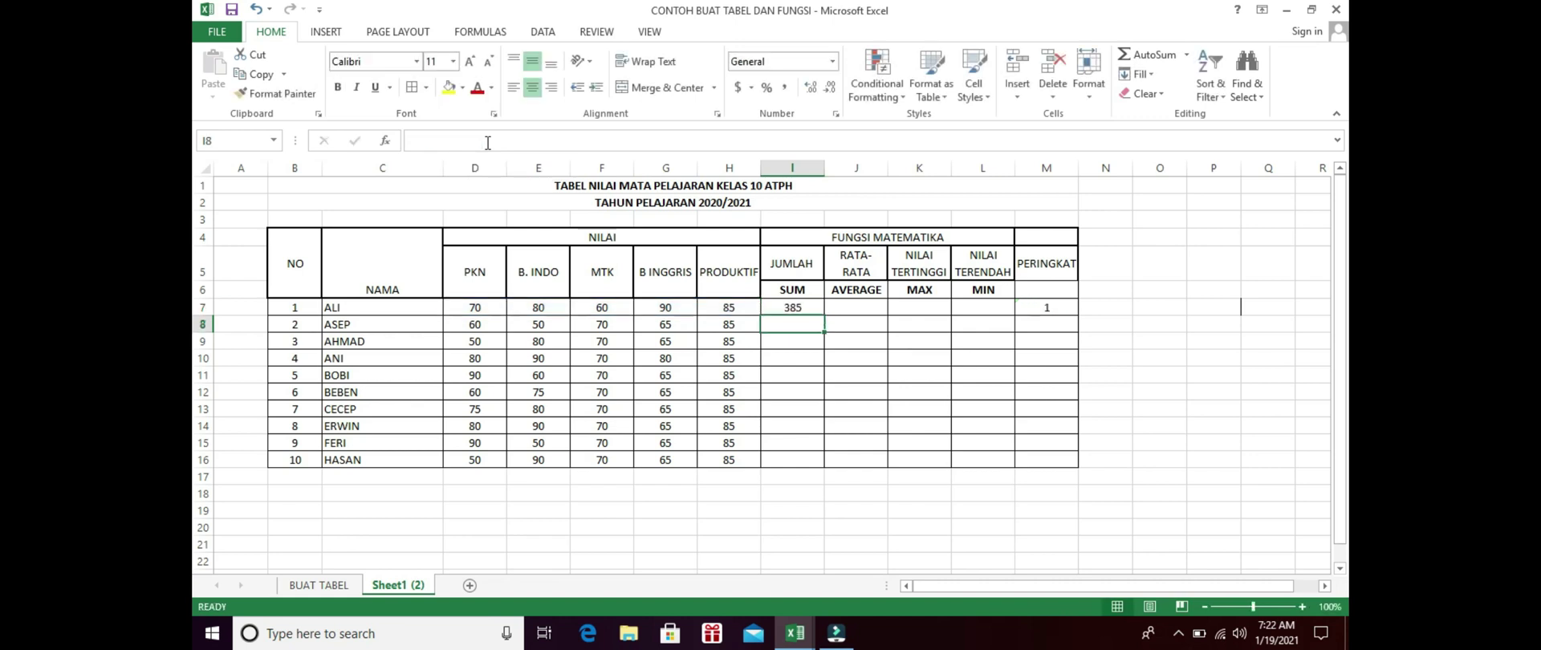
Step: Re-enter the SUM formula in the first student's JUMLAH cell, picking the score range D7:H7 directly in the sheet
left_click(803, 307)
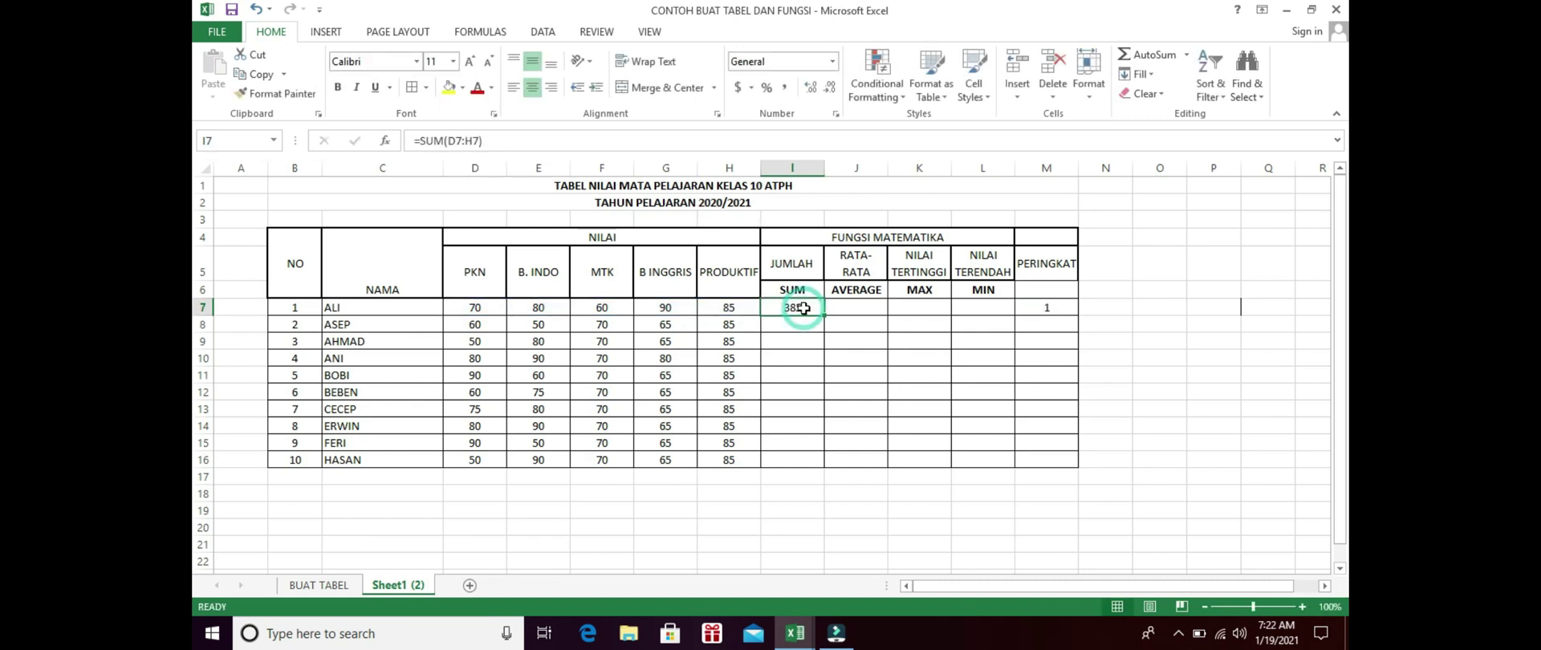
type("=SUM(")
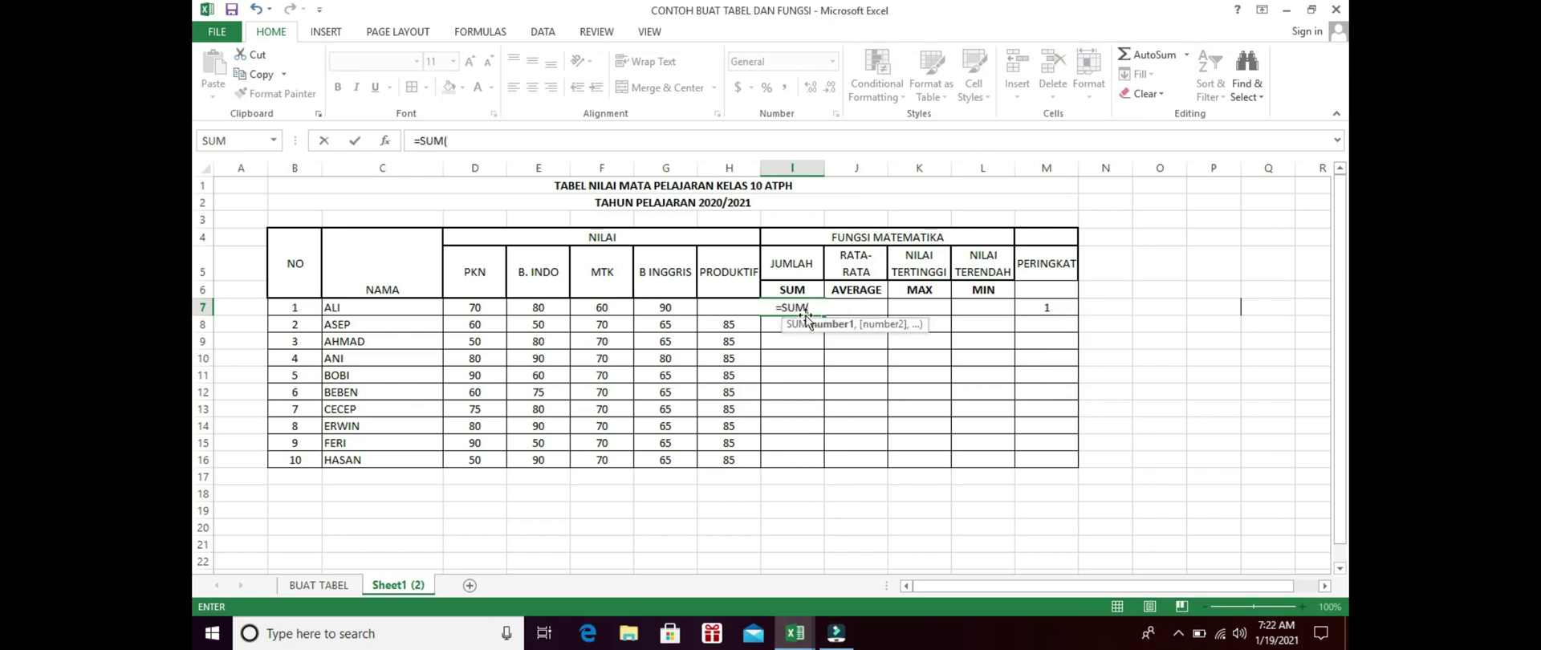
left_click(482, 306)
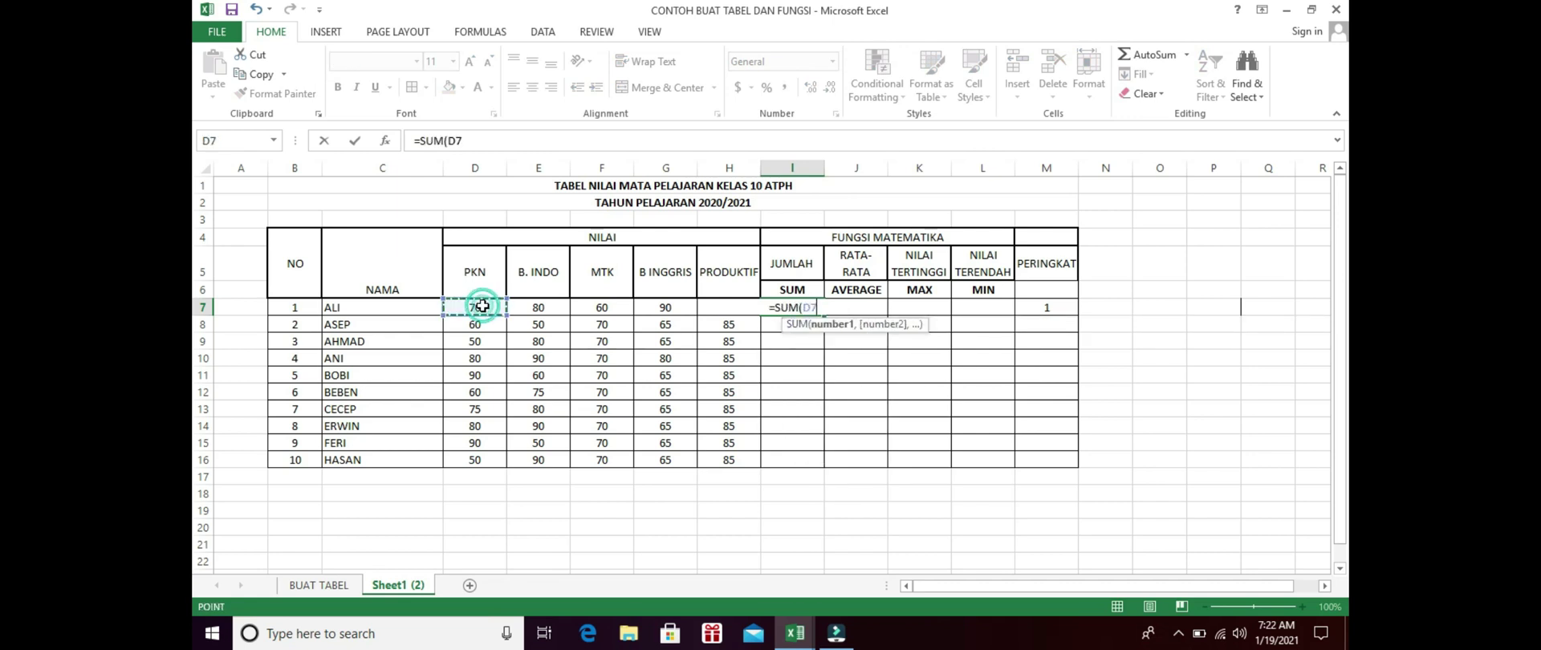
left_click_drag(481, 305, 734, 303)
key("Return")
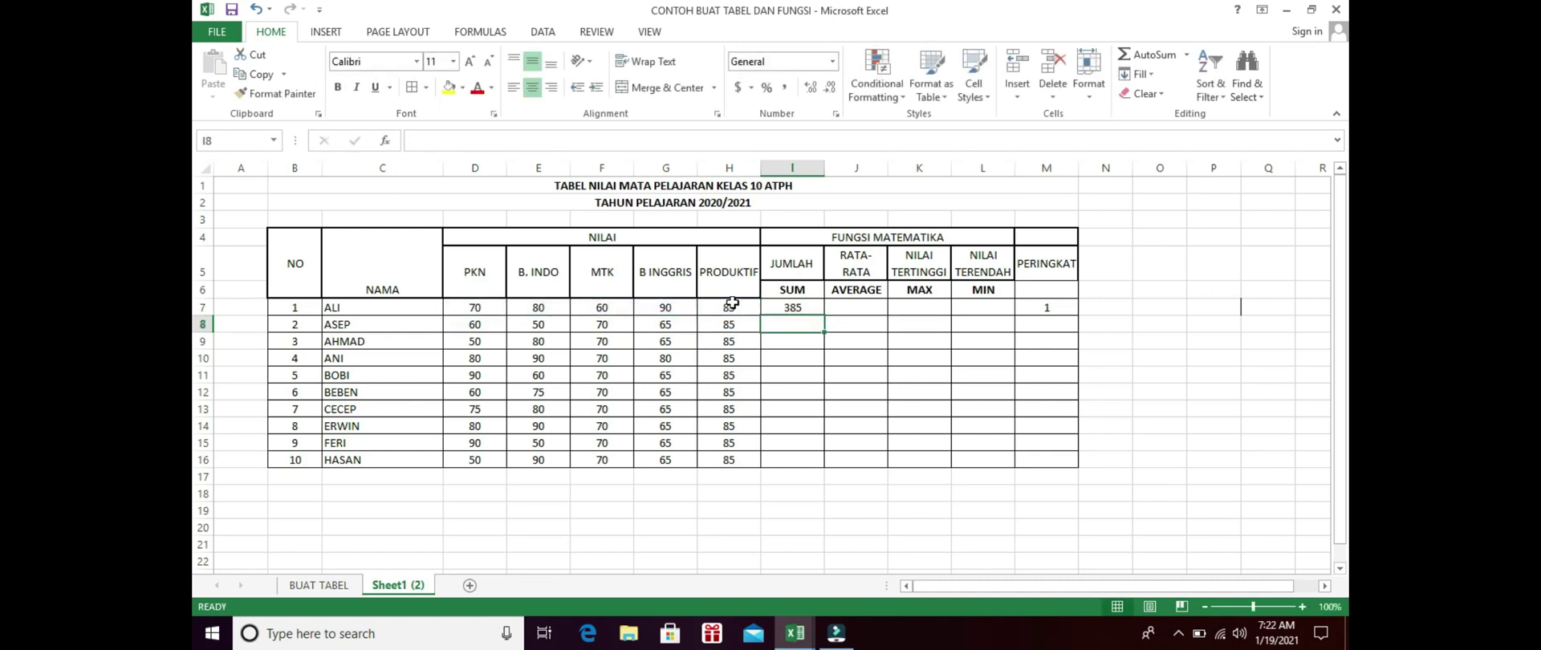
Step: Copy the full text of the SUM formula in cell I7
left_click(783, 309)
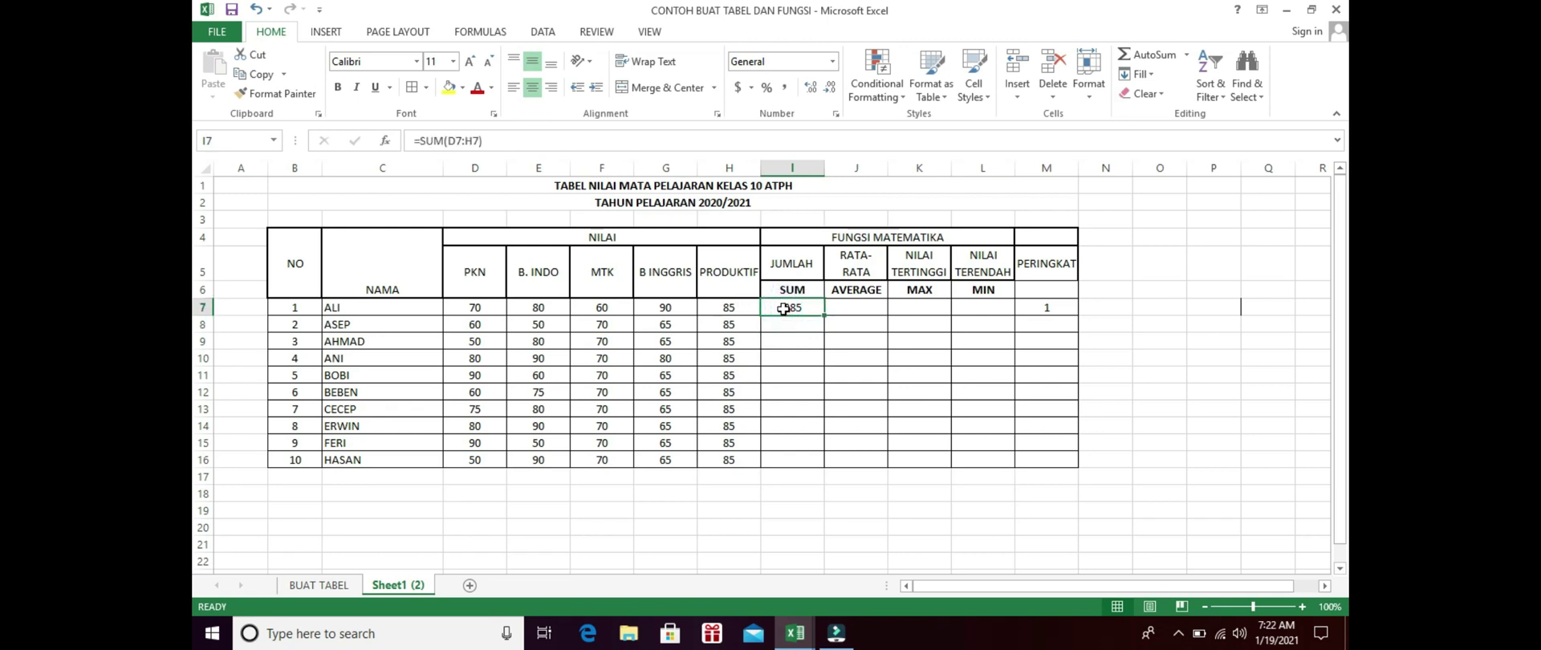
left_click_drag(484, 142, 406, 148)
key("ctrl+c")
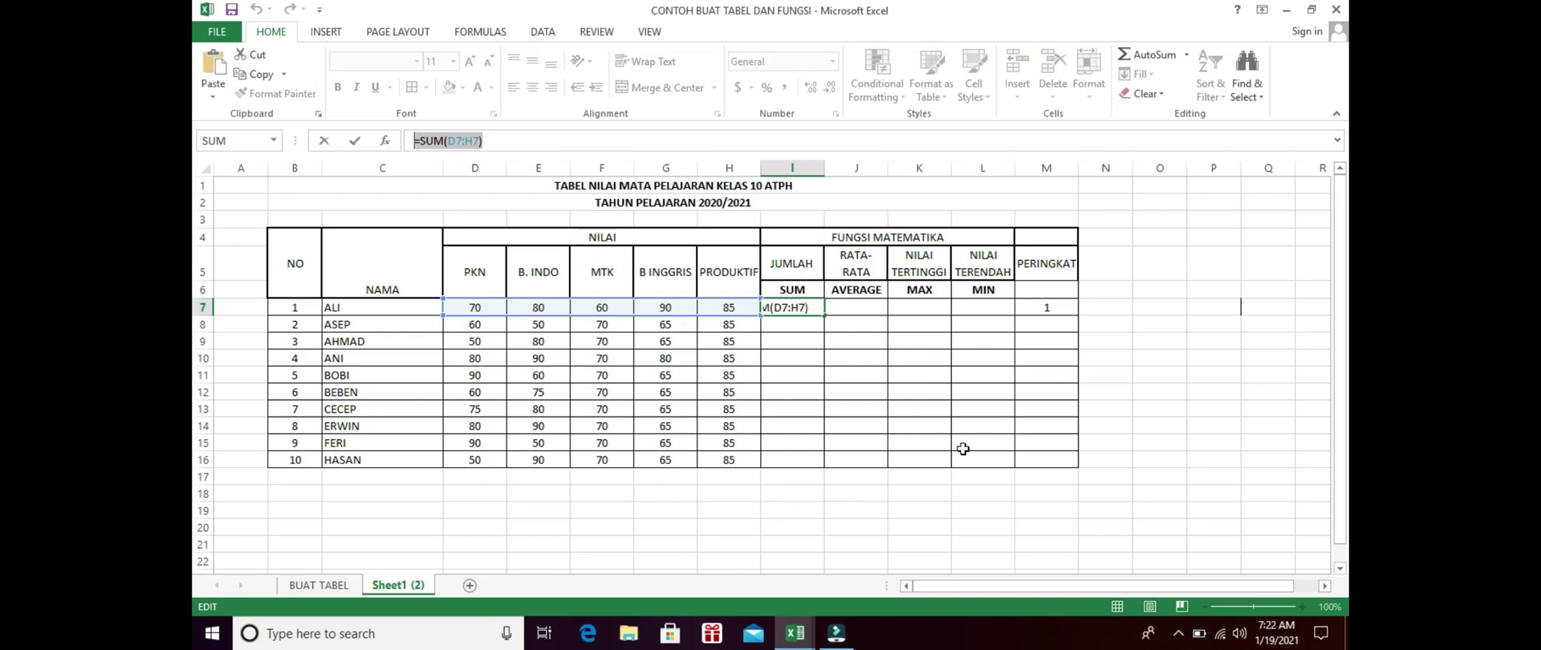
left_click(786, 508)
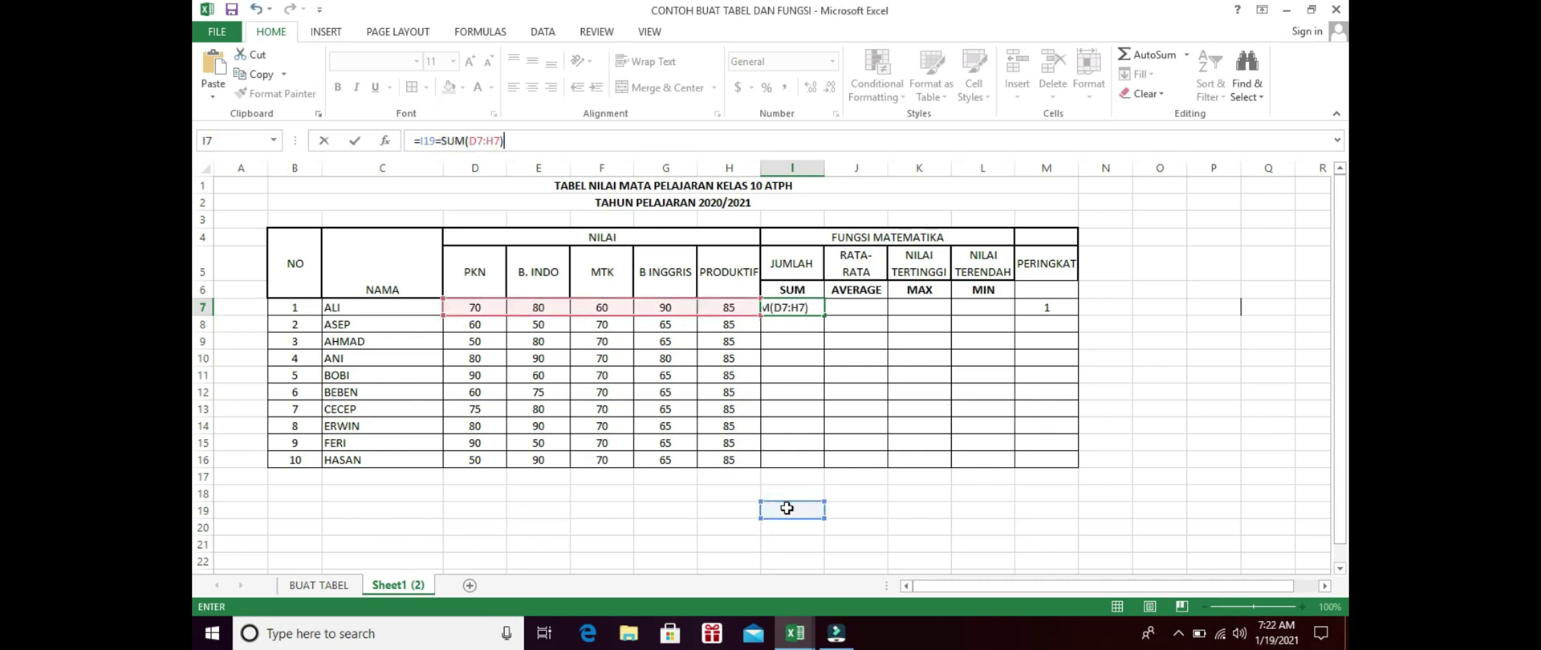
left_click(436, 141)
key("BackSpace")
key("BackSpace")
key("BackSpace")
key("BackSpace")
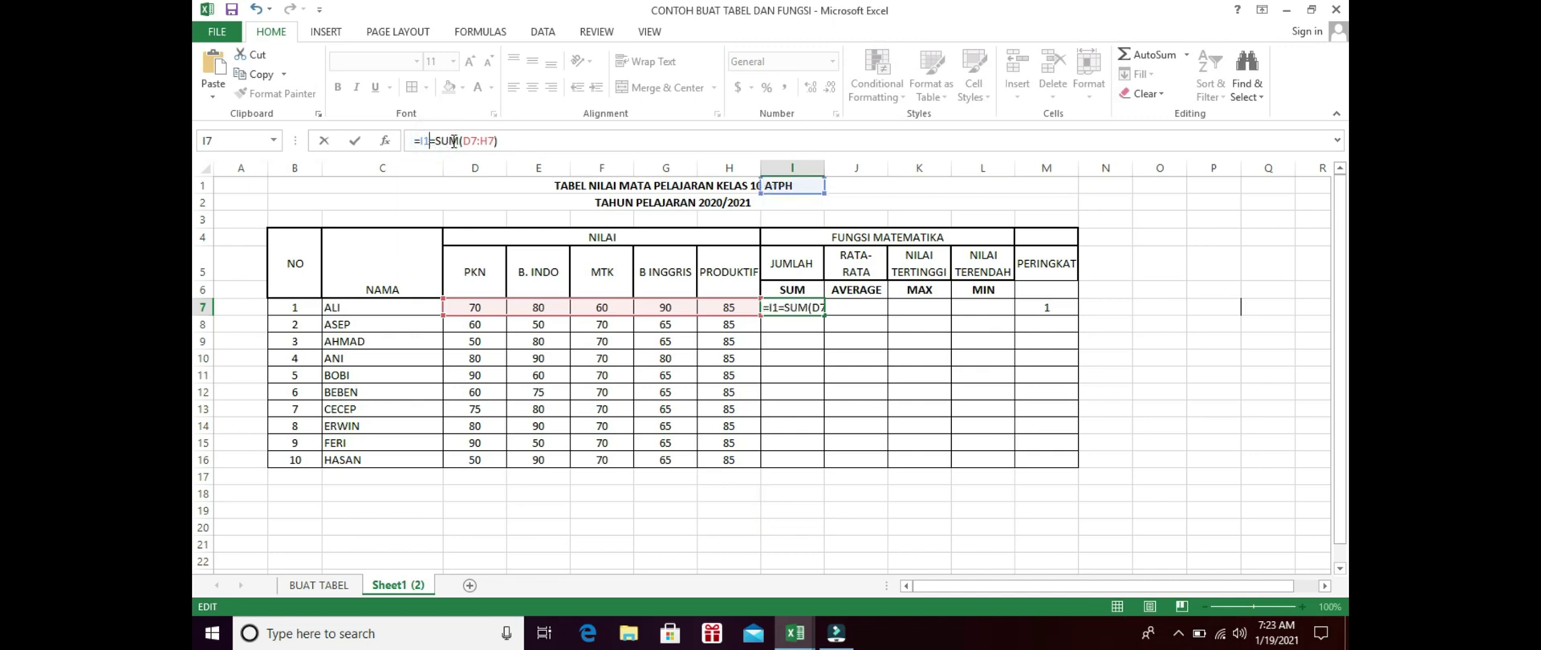
left_click_drag(485, 141, 403, 147)
left_click(387, 141)
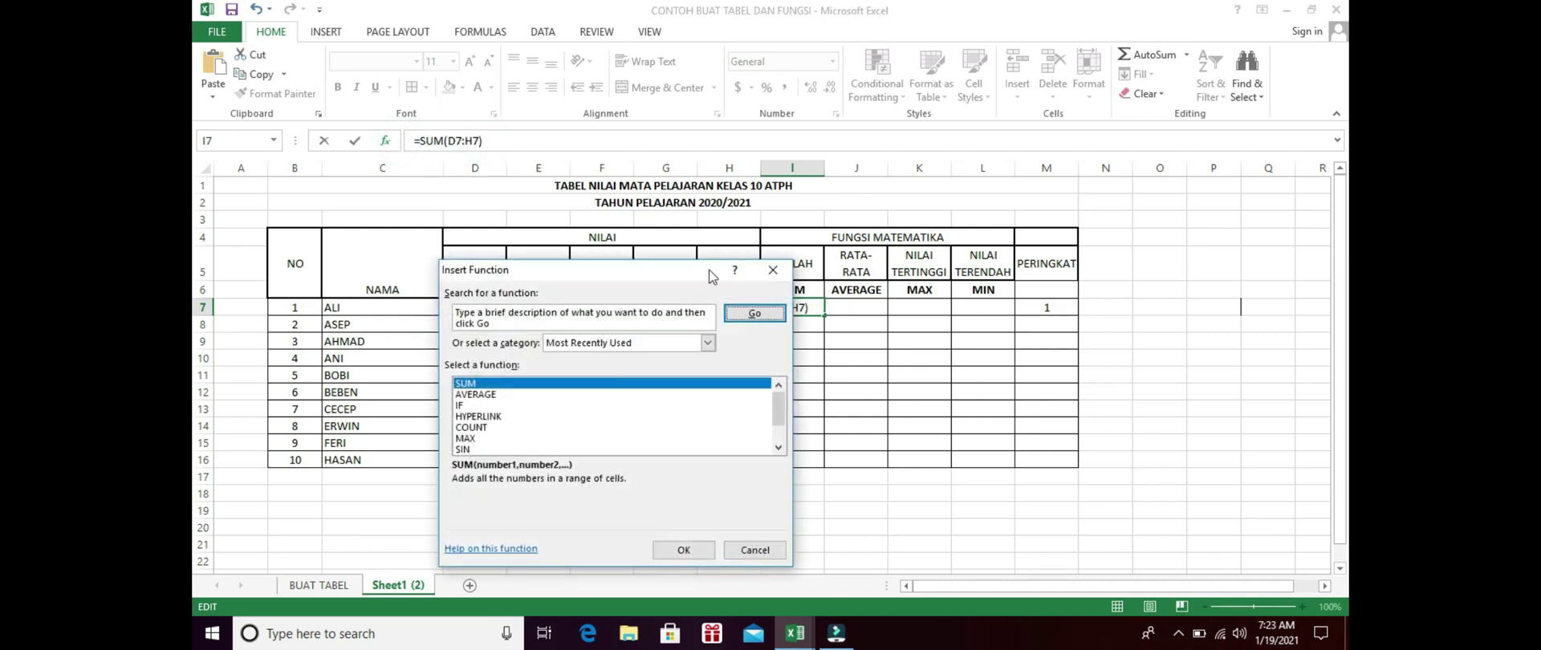
left_click(772, 270)
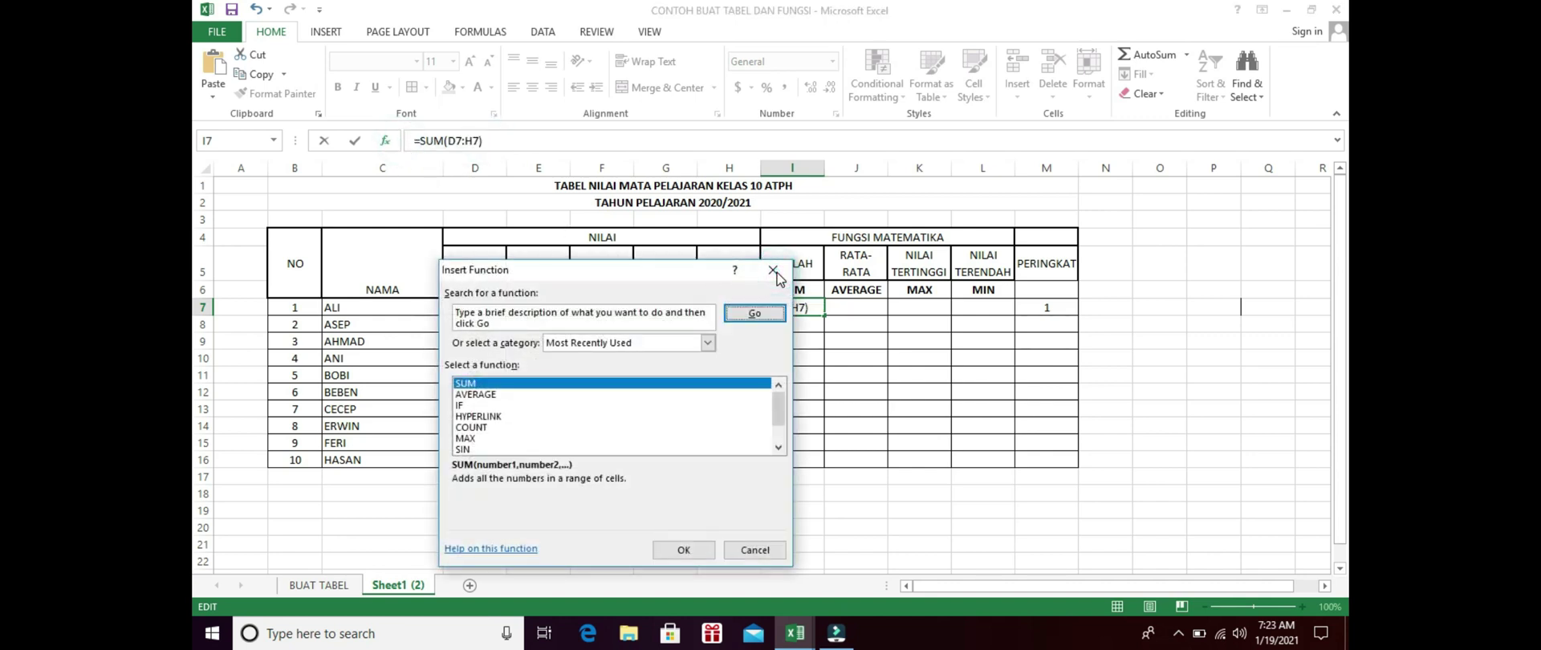
left_click(754, 551)
left_click(754, 550)
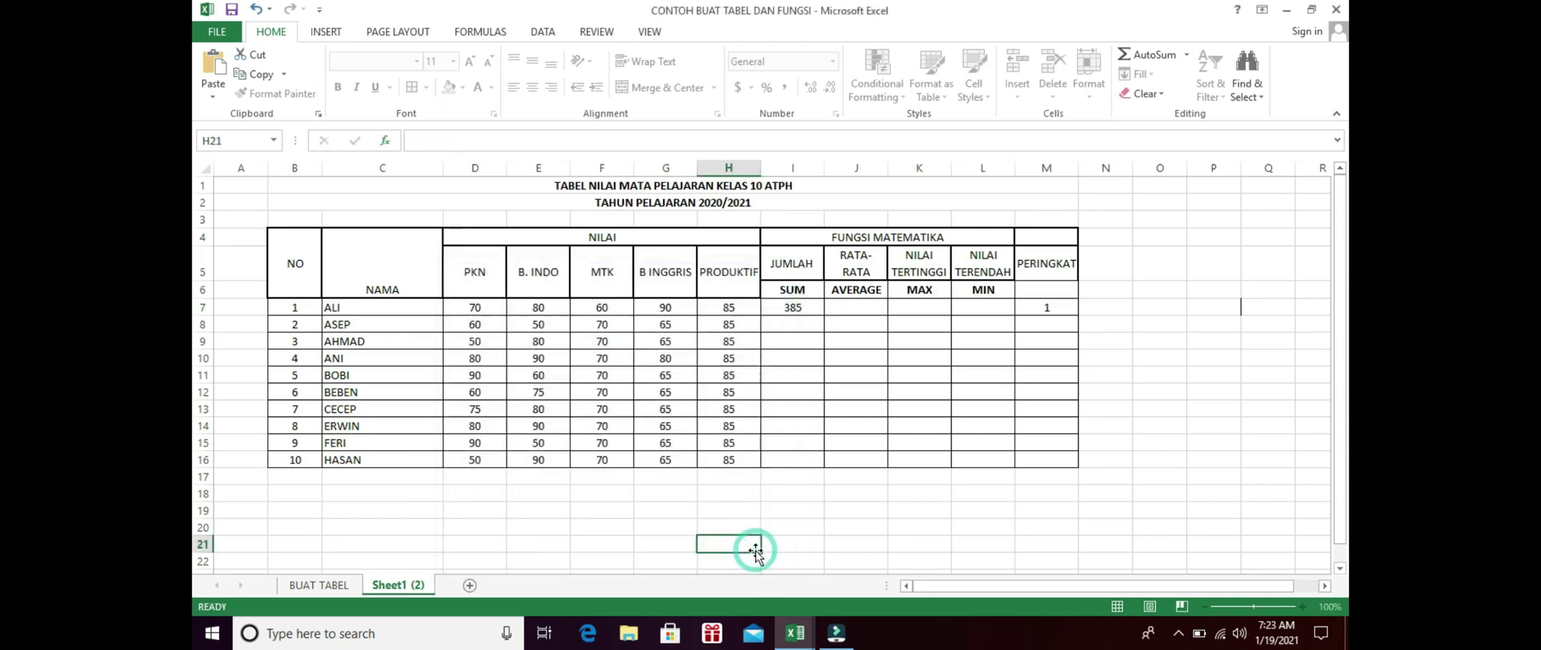
Step: Paste the copied formula =SUM(D7:H7) into cell I19 as plain text with a leading apostrophe
left_click(807, 515)
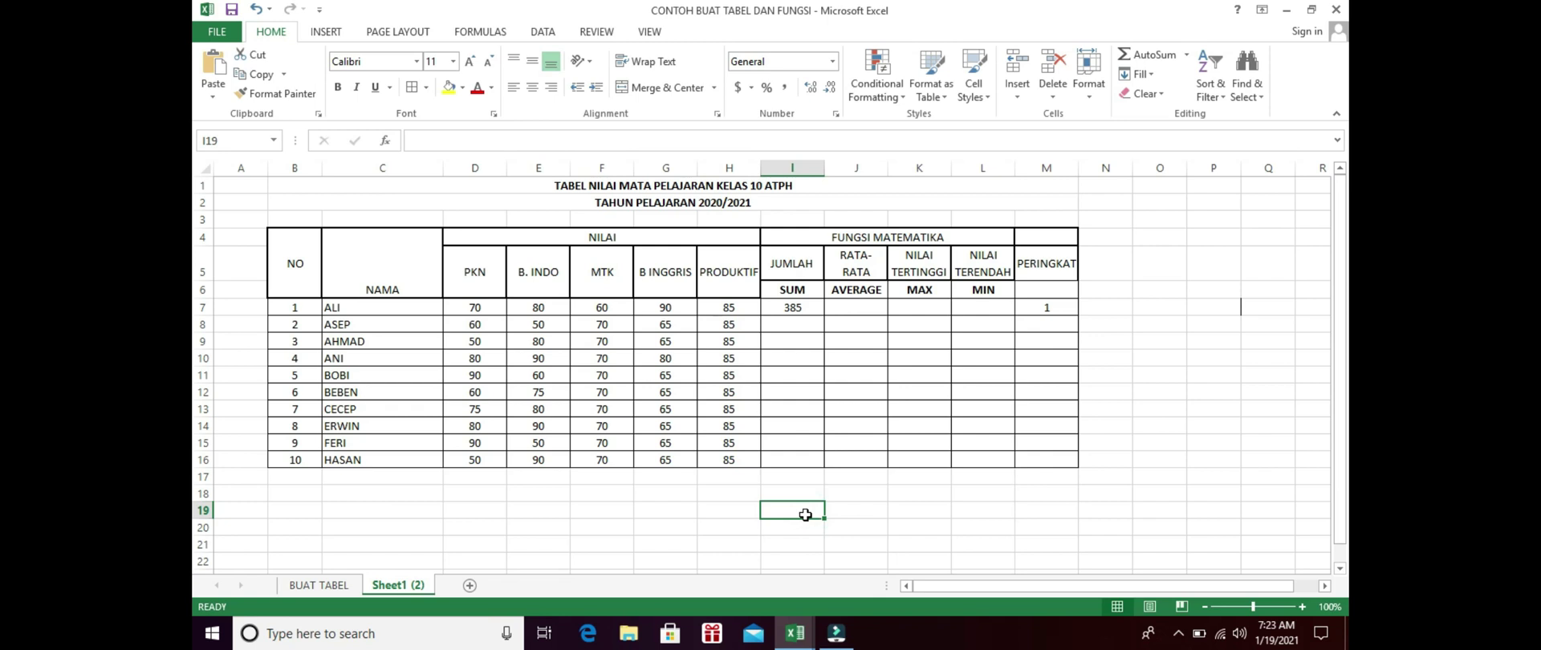
type("'")
key("ctrl+v")
left_click(829, 562)
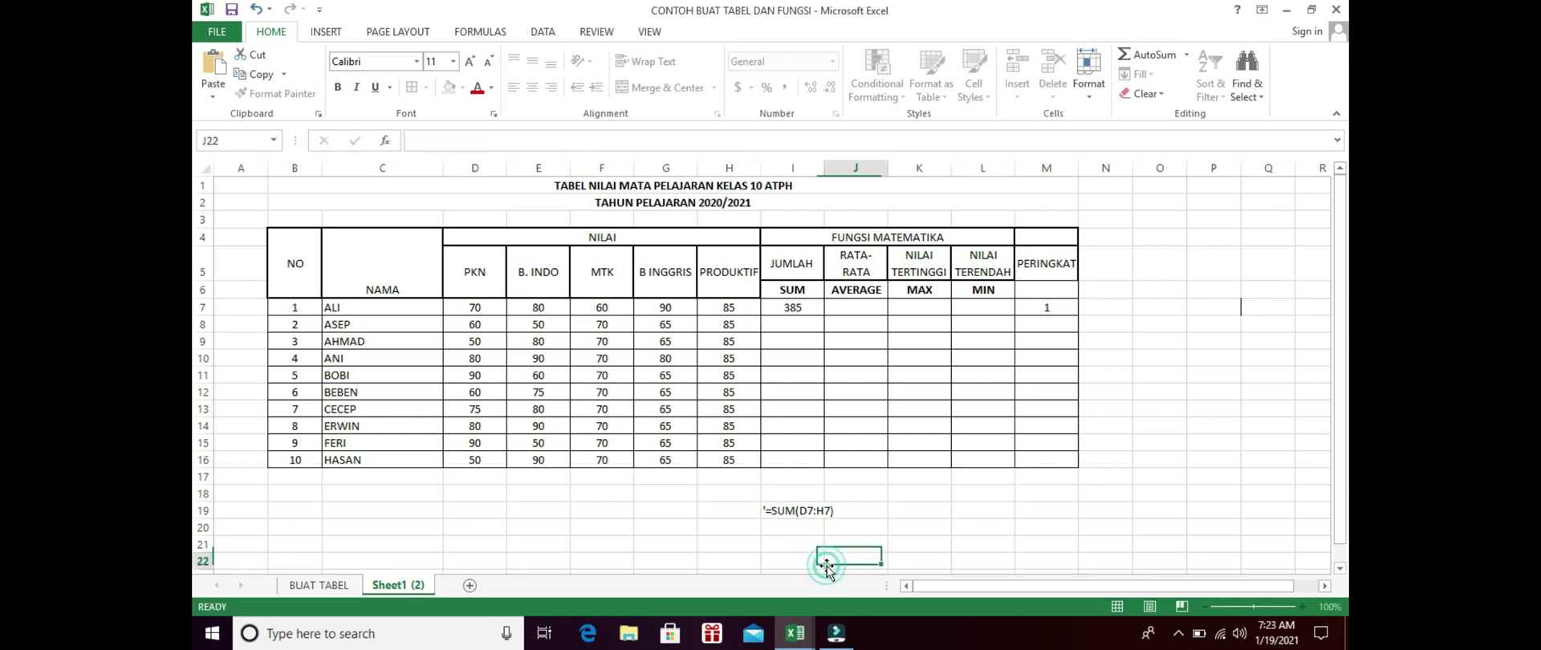
left_click(795, 518)
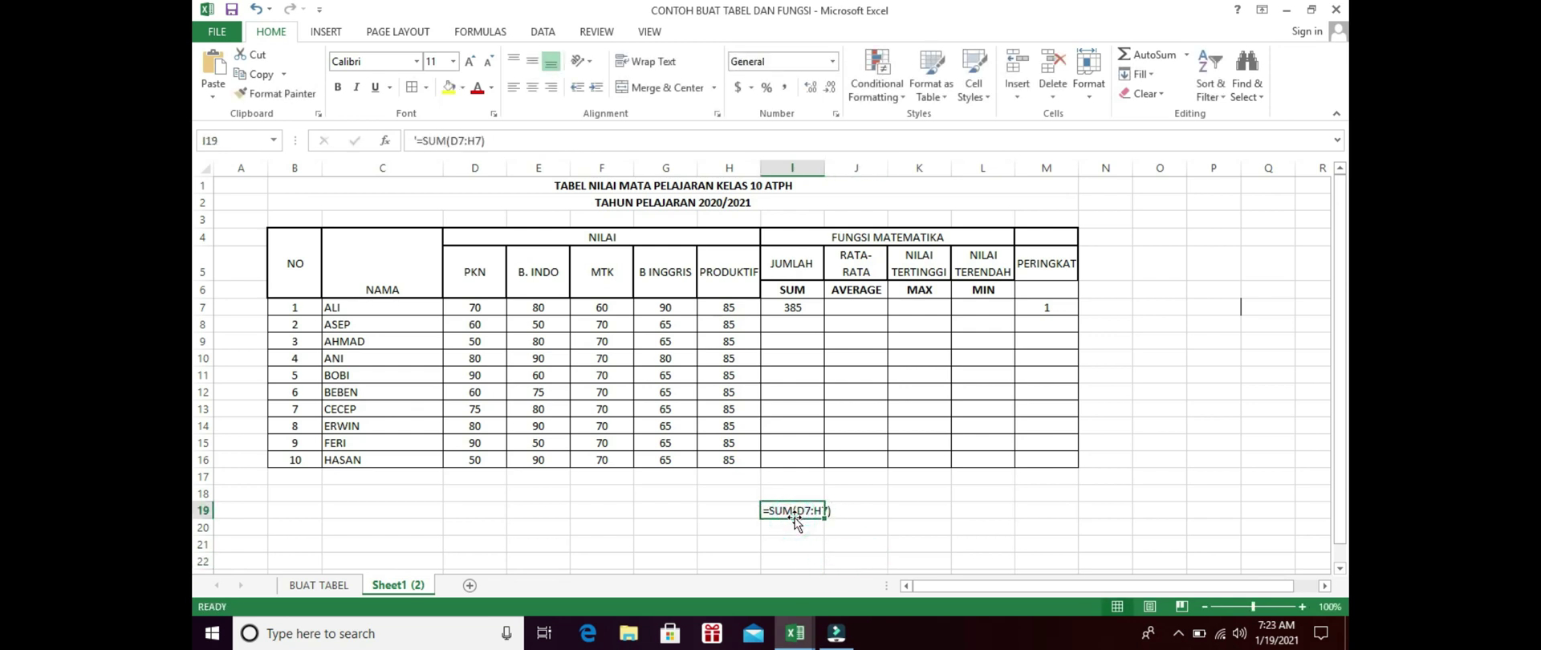
Step: Enter the label "JUMLAH TOTAL NILAI" followed by the first student's name in cell E19
left_click(524, 510)
type("P")
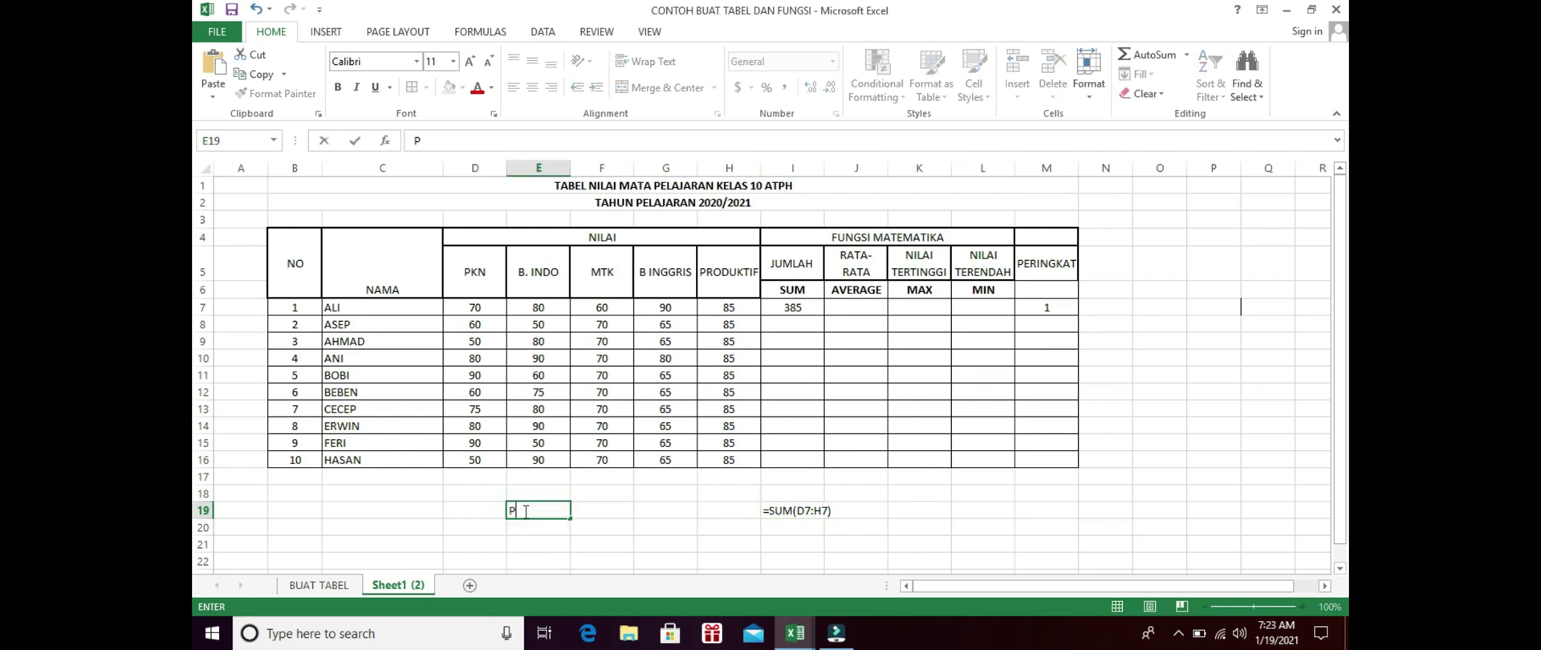
type("JUMLAH TOTAL NILAI ALIS")
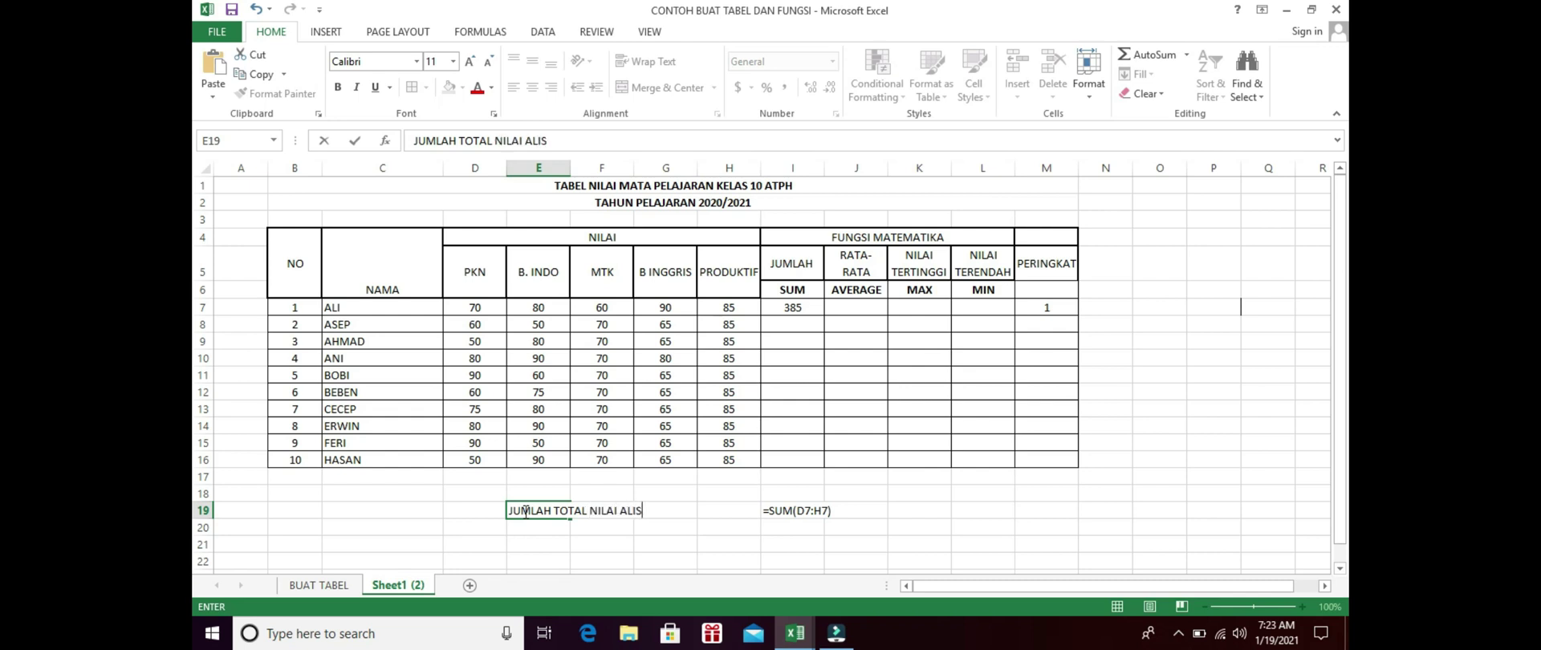
type("=")
key("BackSpace")
left_click(953, 515)
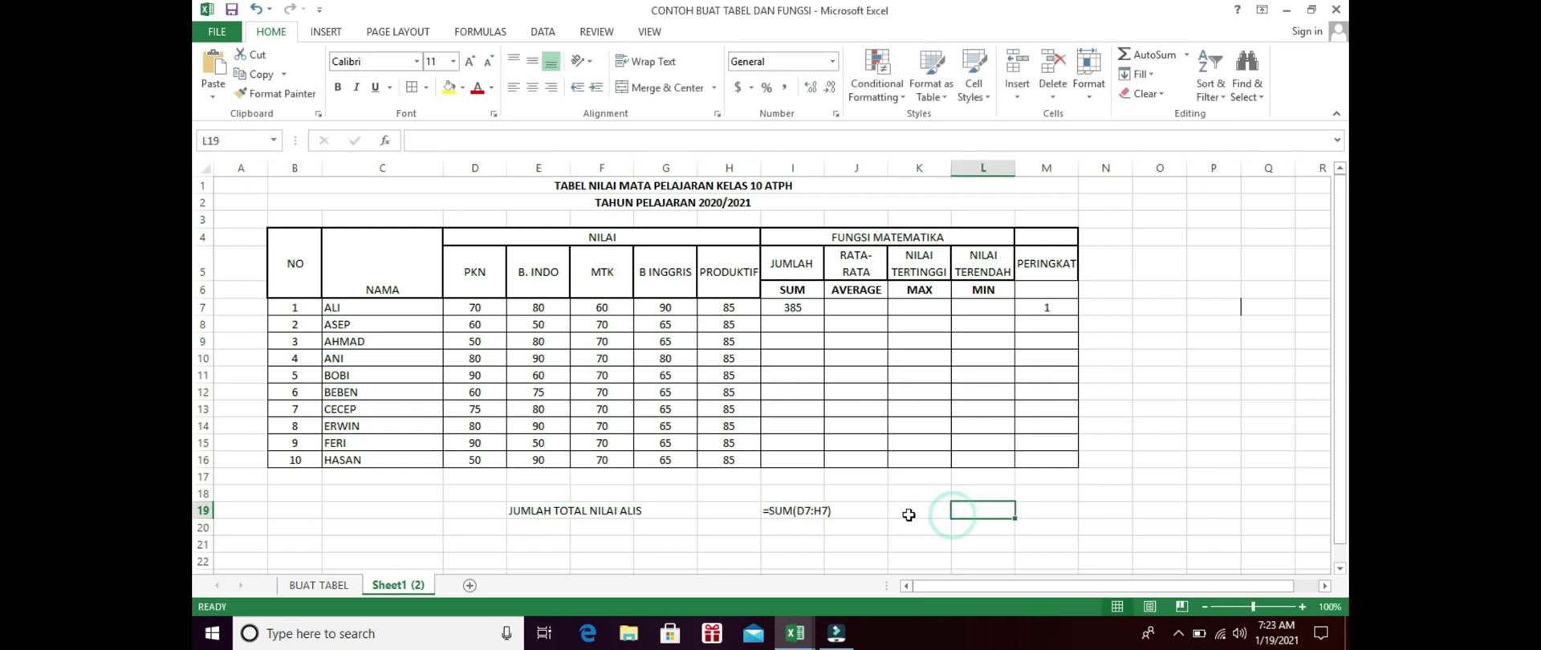
Step: Enter the heading "RUMUS" in cell I18 above the formula text
left_click(791, 511)
left_click(789, 495)
type("RUMUS")
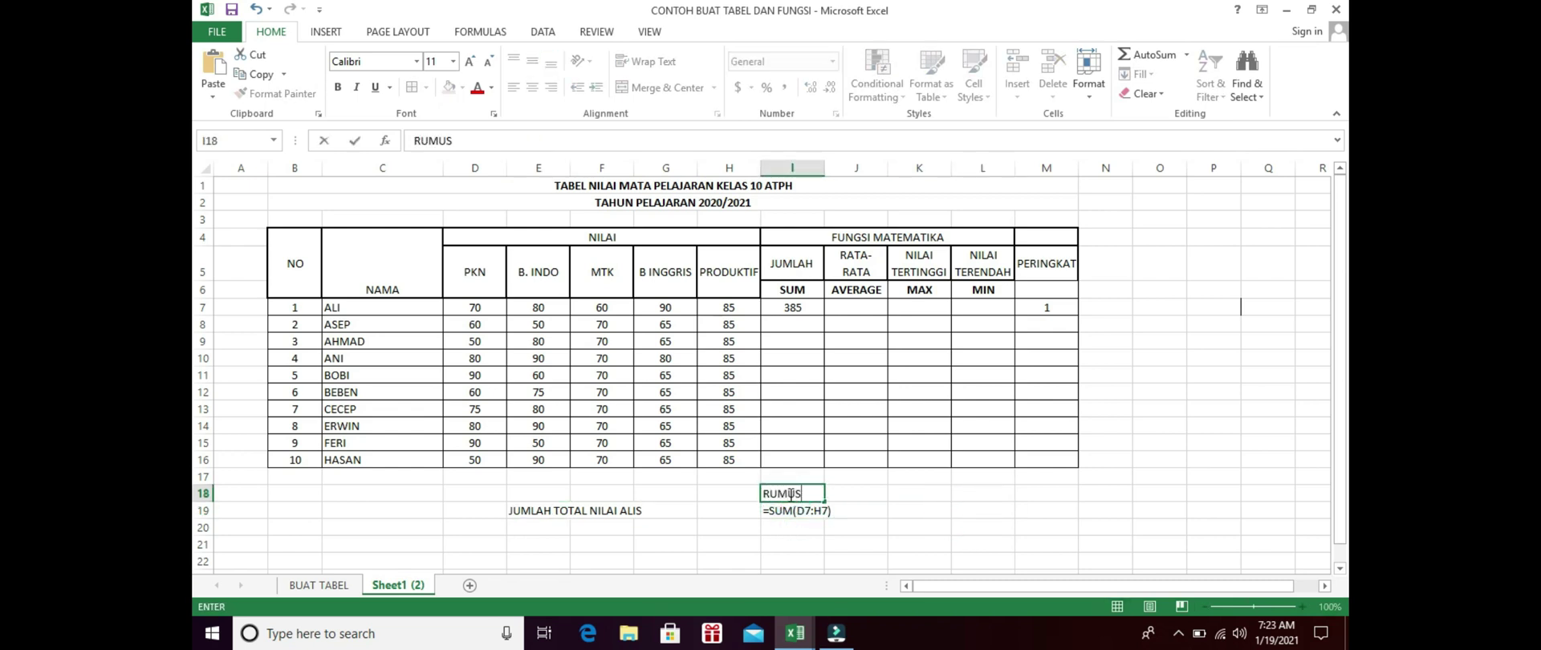
left_click(785, 548)
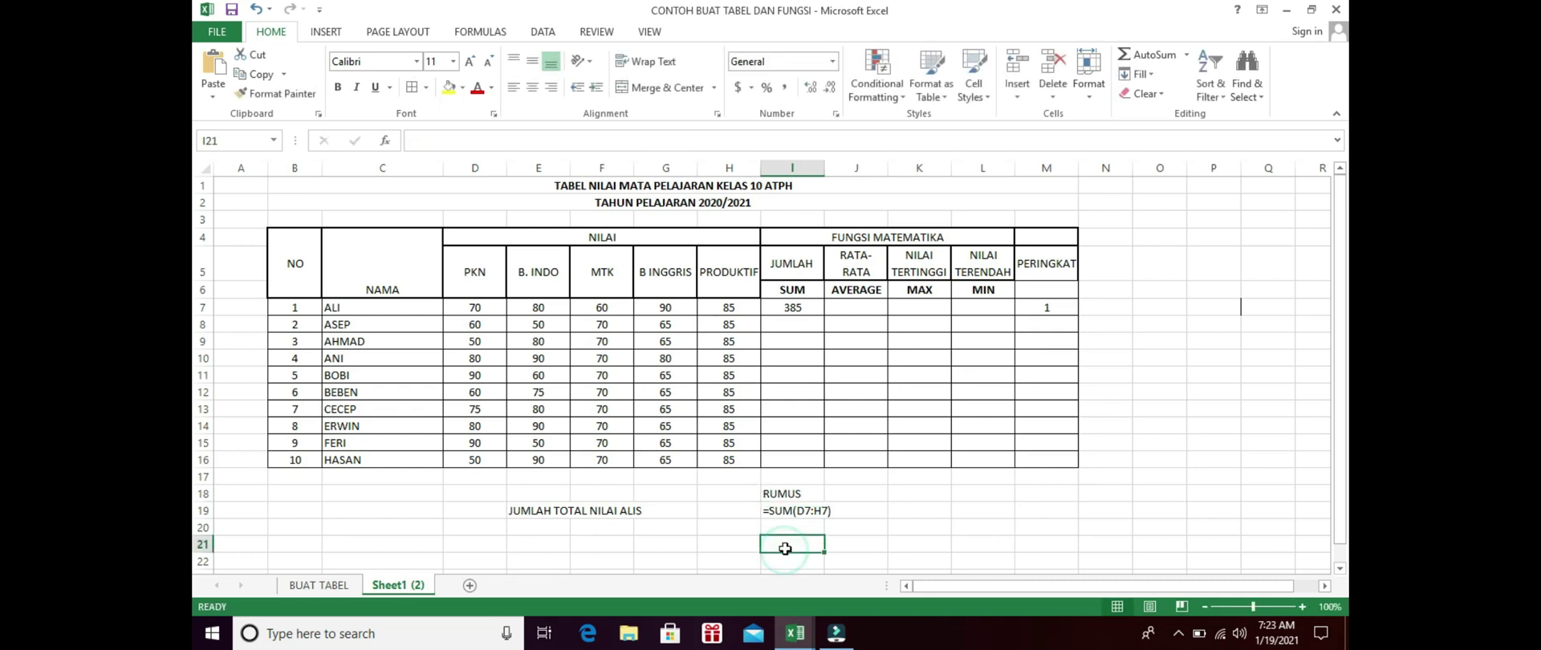
left_click(815, 514)
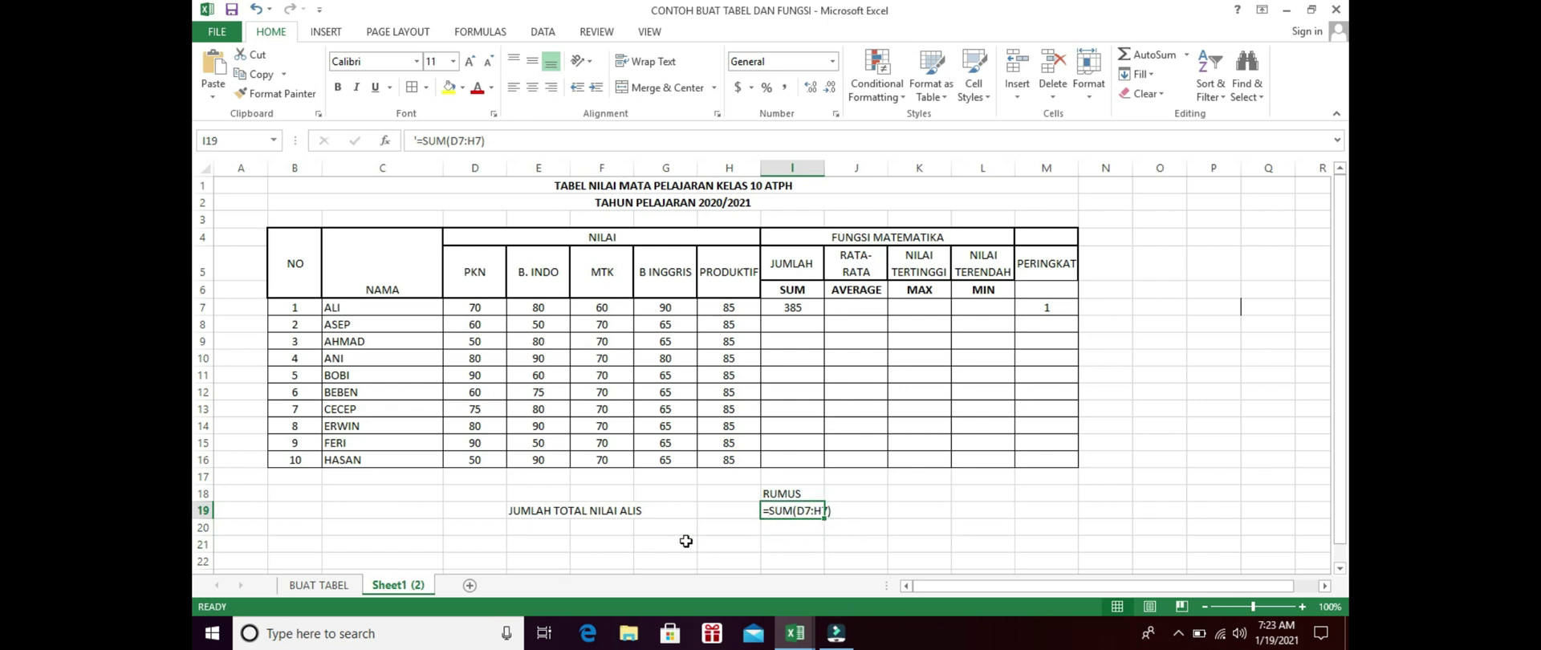
Step: Enter the label "JUMLAH NILAI PKN DANMTK" in cell E20
left_click(522, 530)
type("JUMLAH ")
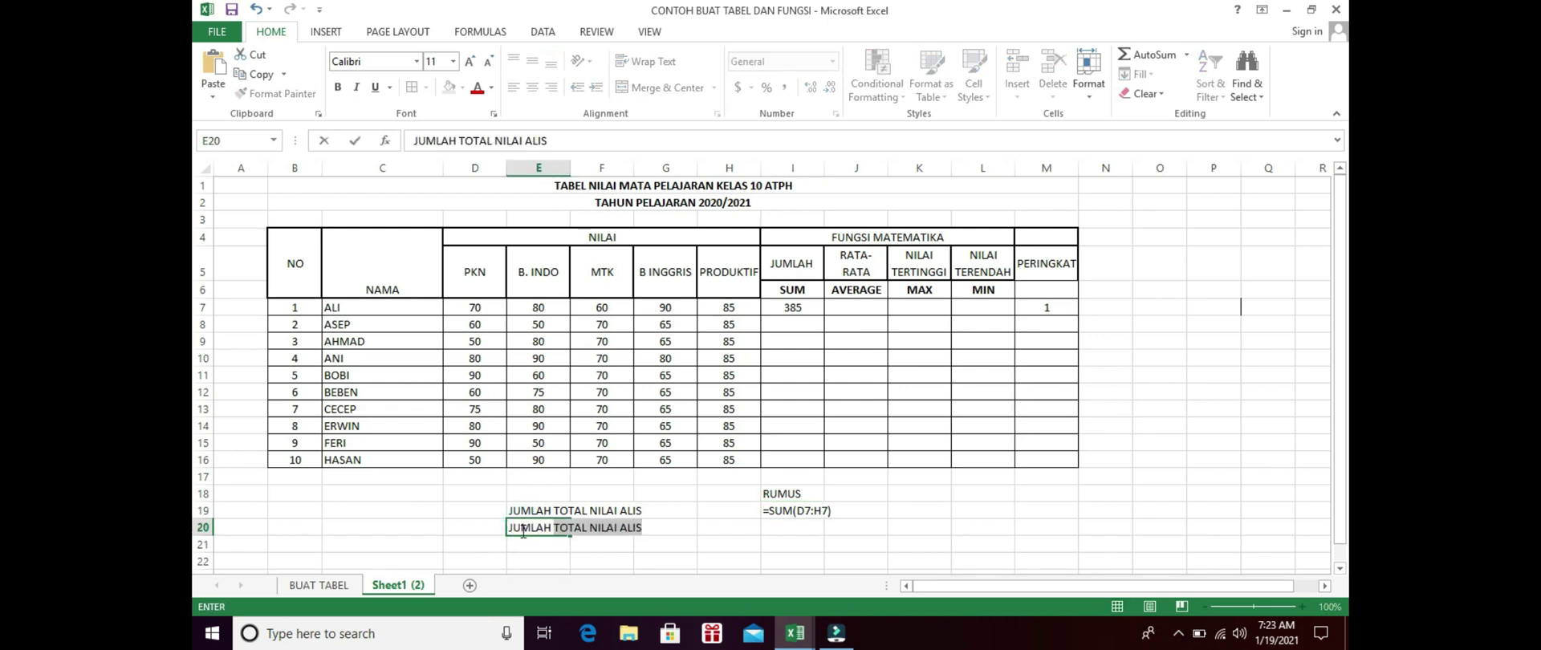
type("NILAI PKN DANMTK")
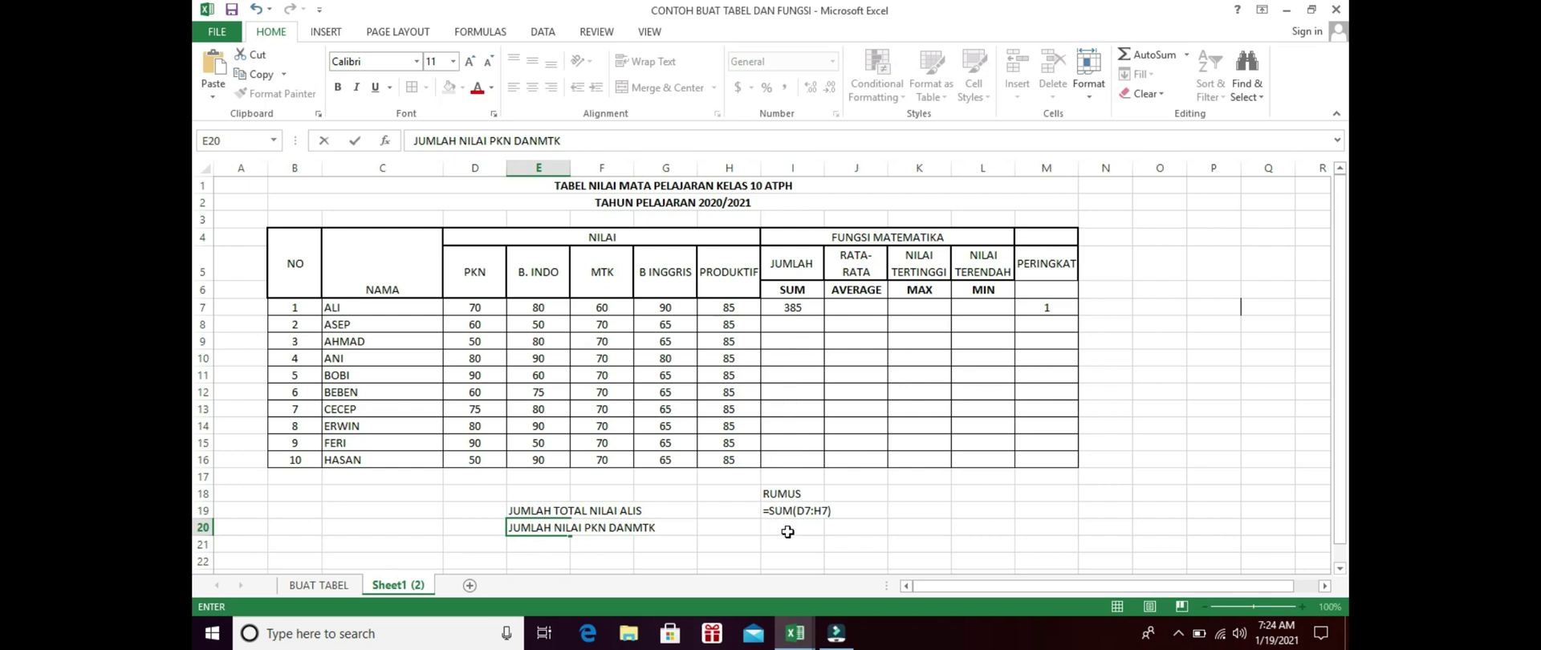
left_click(788, 531)
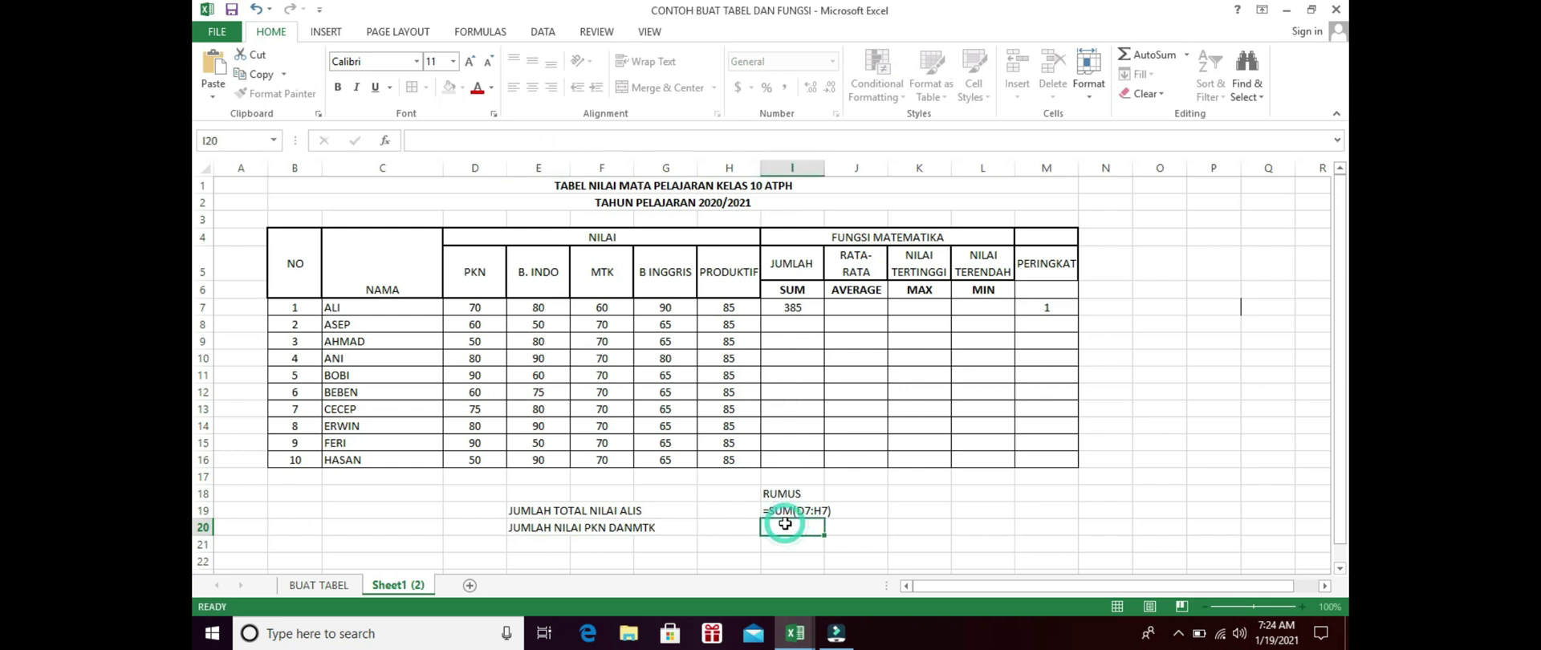
Step: Enter a SUM formula in cell I7 that adds only the first student's PKN and MTK scores, =SUM(D7, F7)
left_click(797, 308)
type("=")
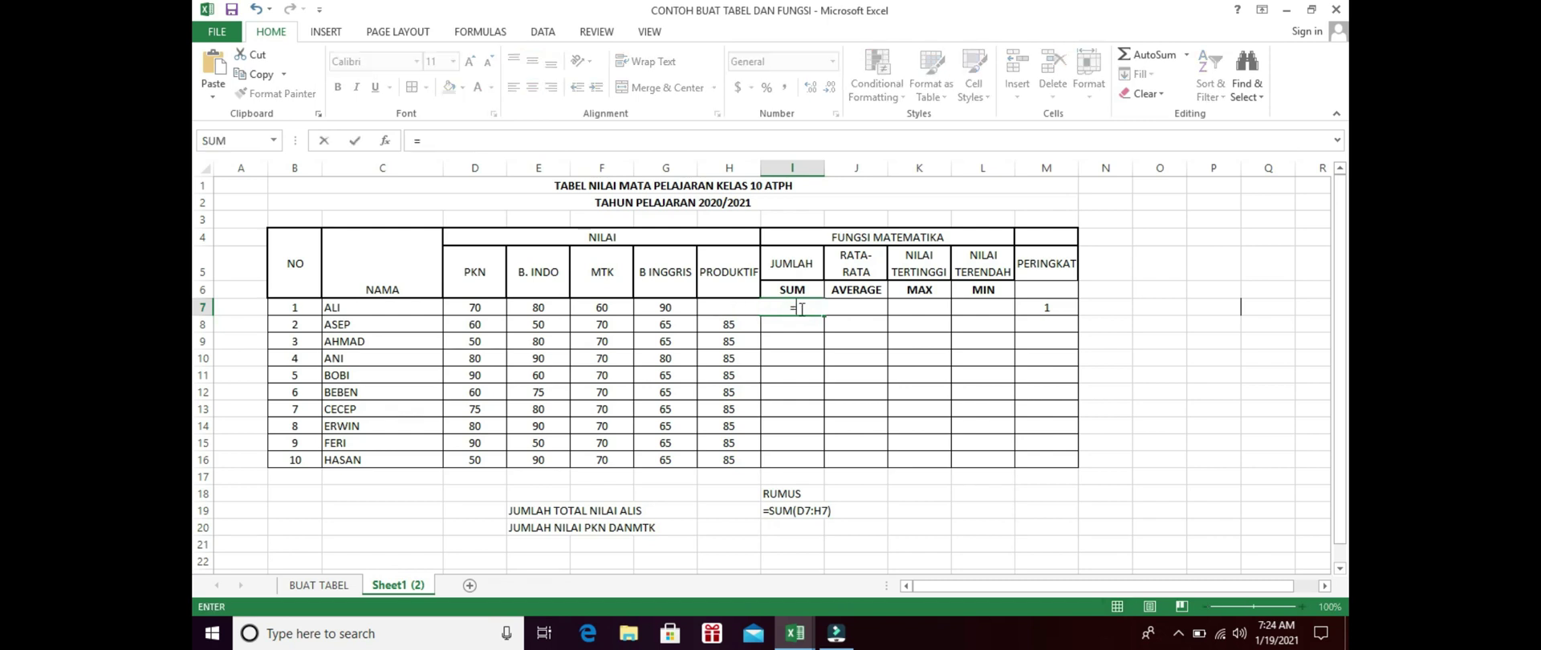
type("SUM")
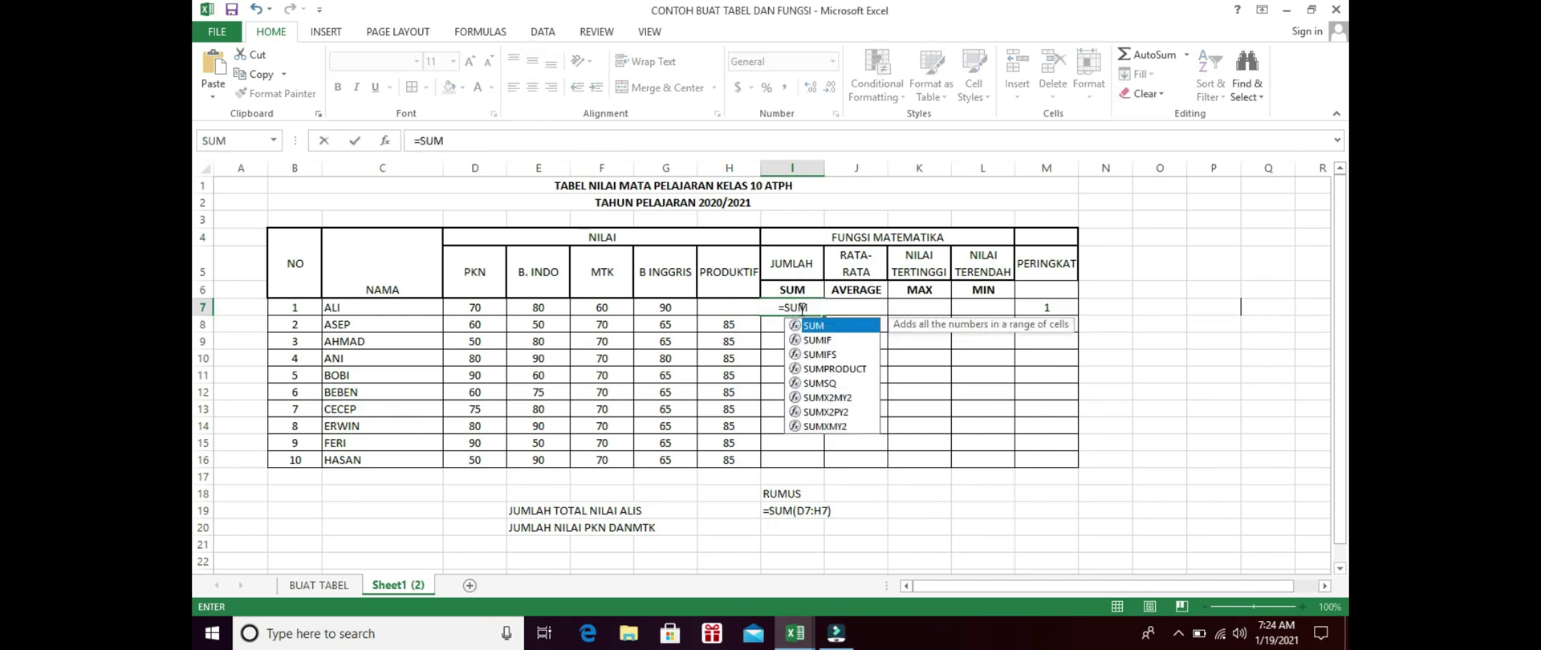
type("(")
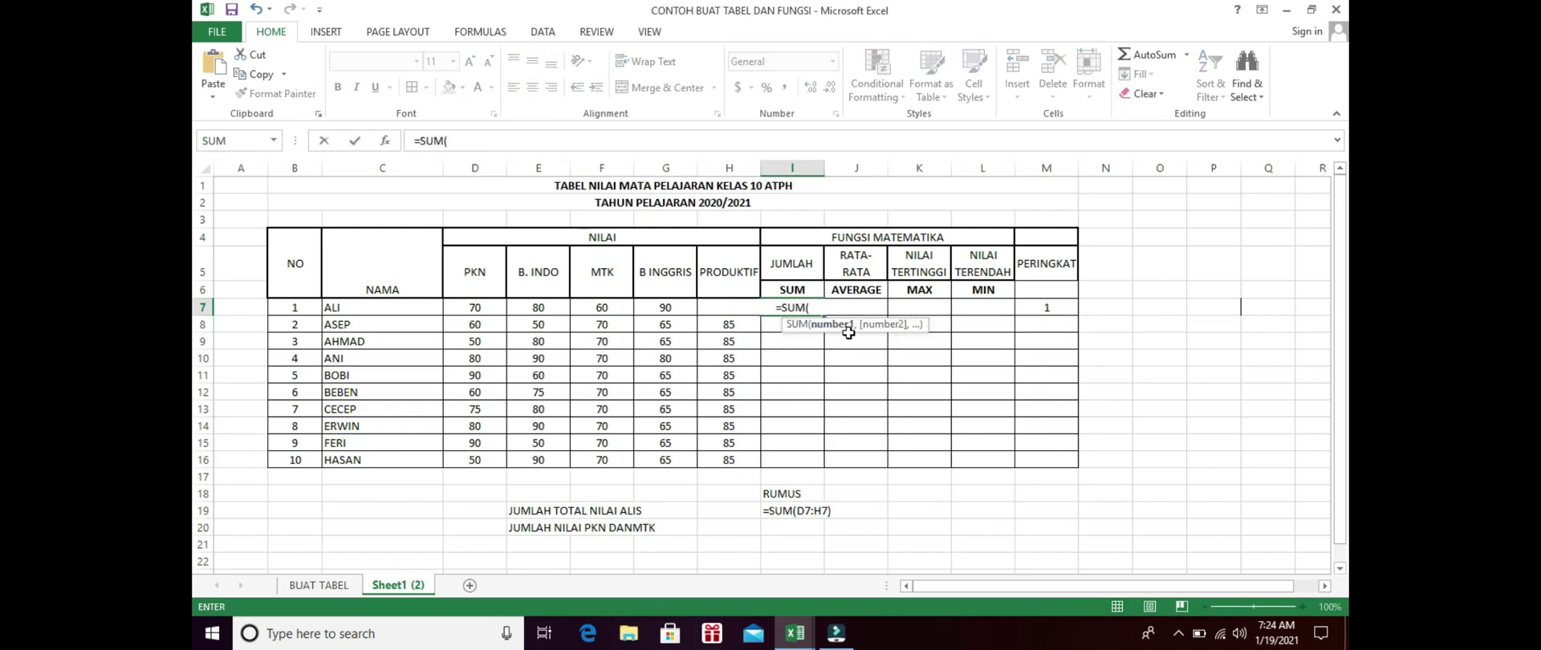
left_click(481, 308)
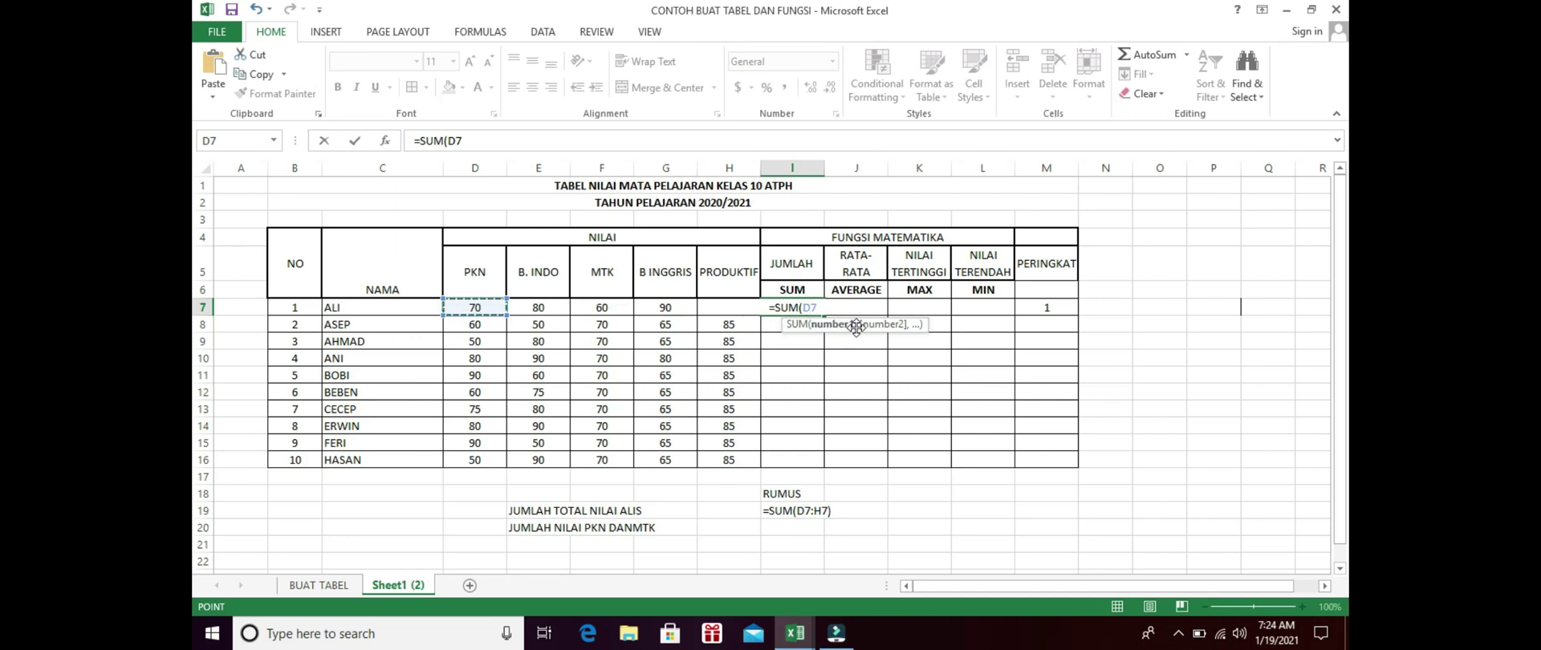
type(",")
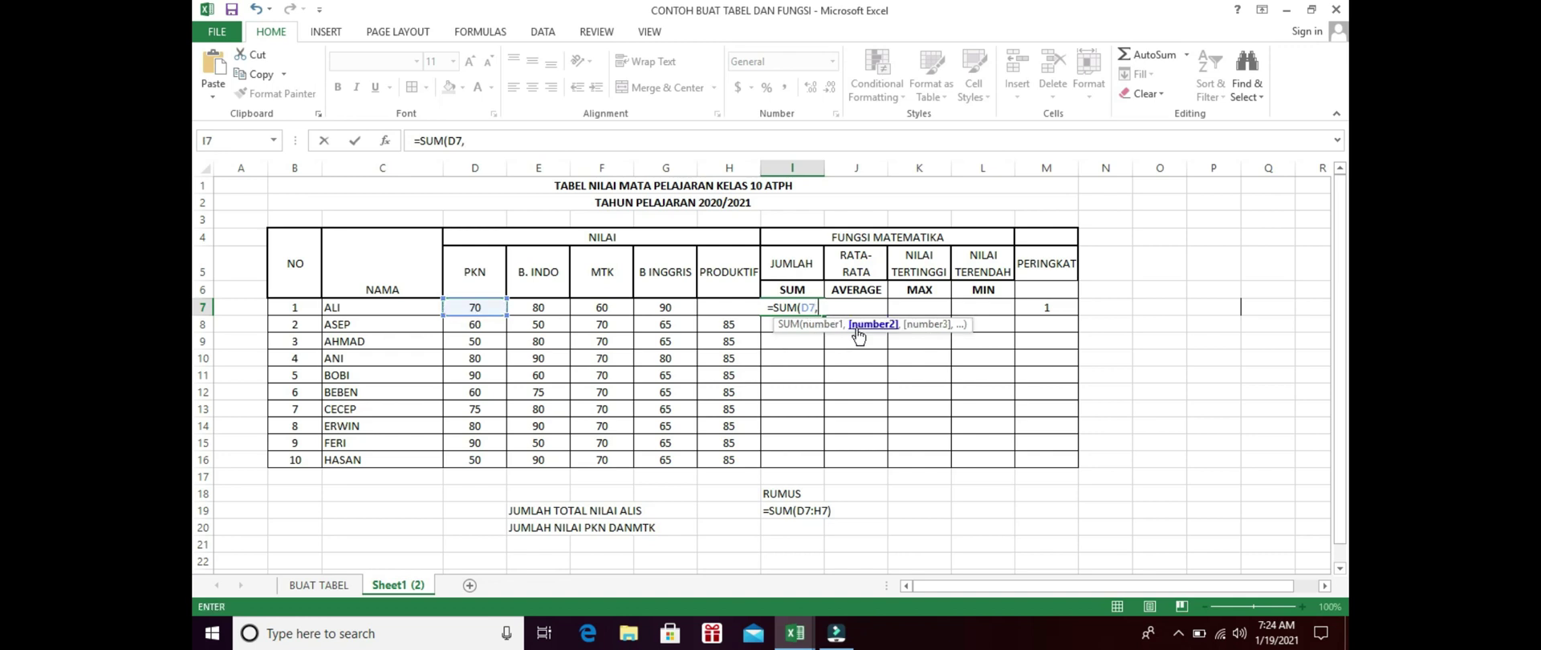
left_click(612, 305)
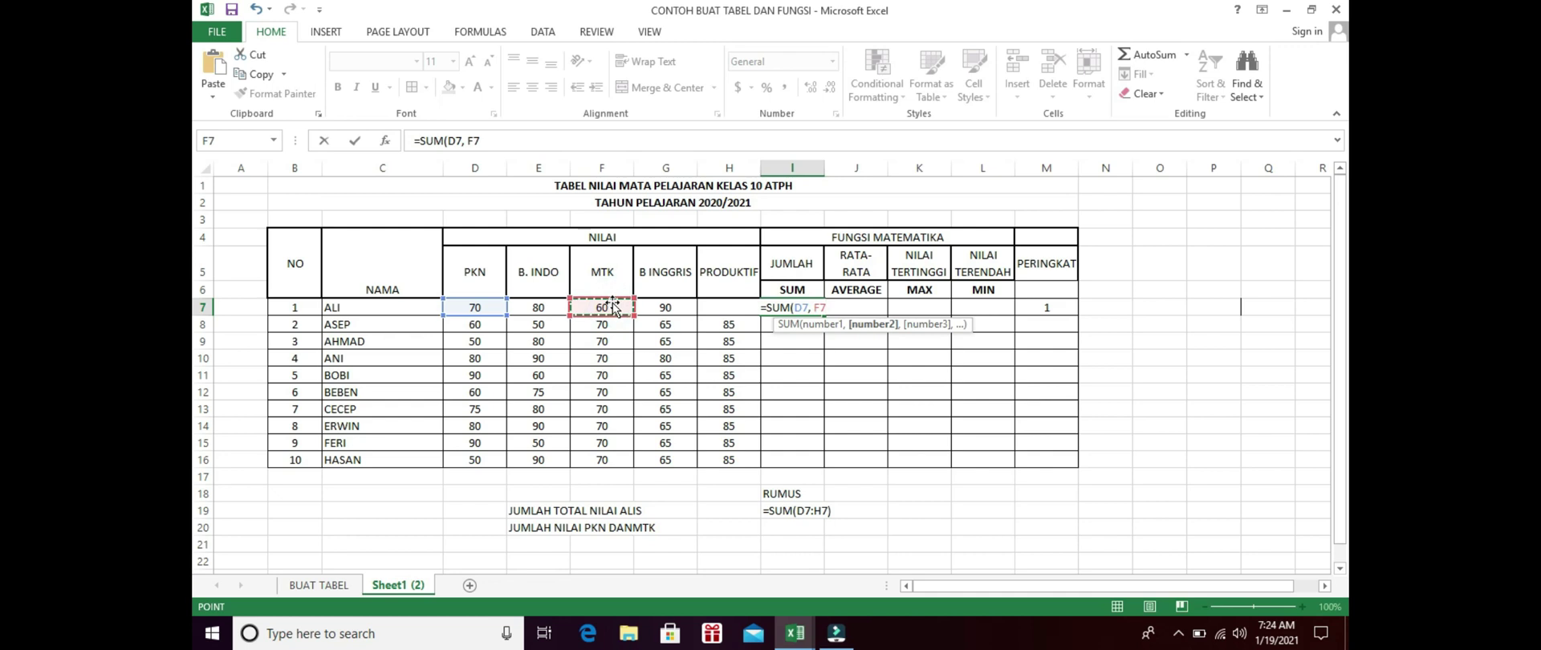
type(")")
key("Return")
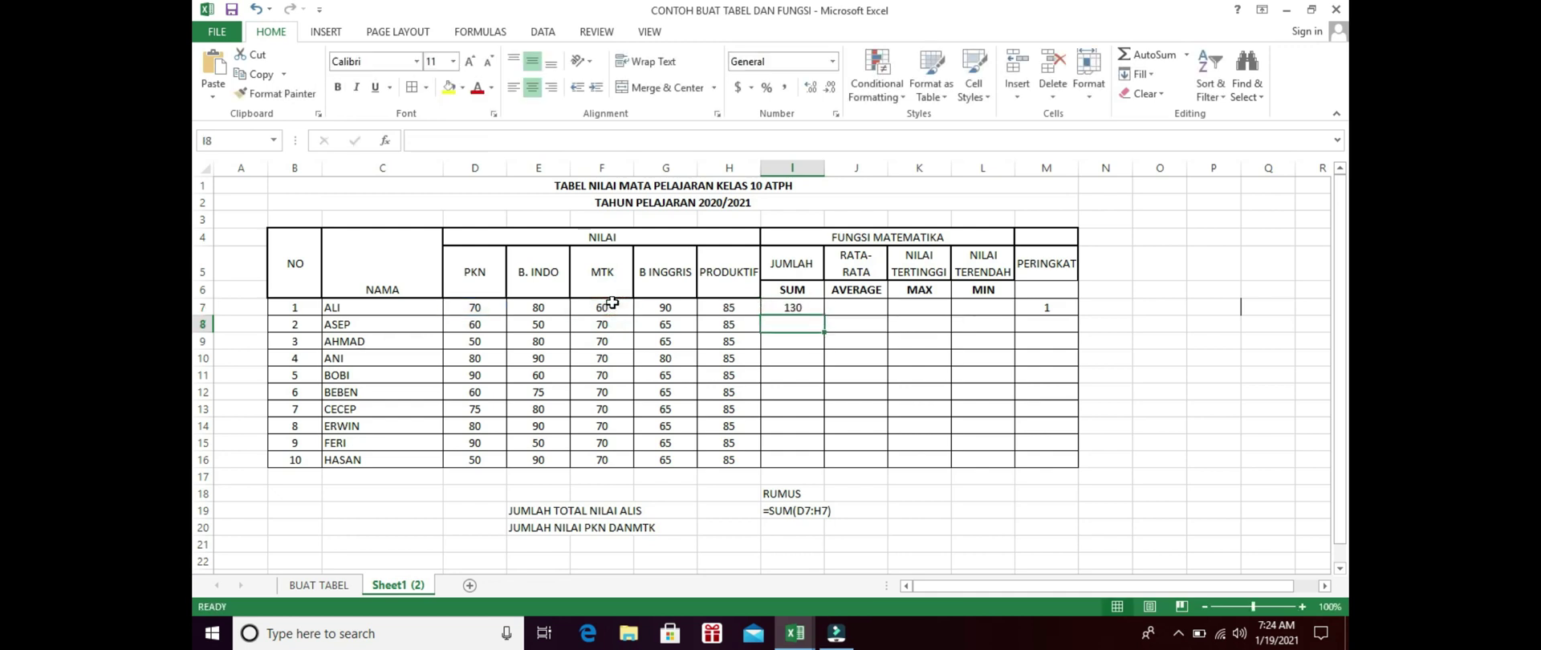
Step: Try to copy the formula =SUM(D7, F7) from cell I7 into cell I20 as plain text with a leading apostrophe
left_click(788, 308)
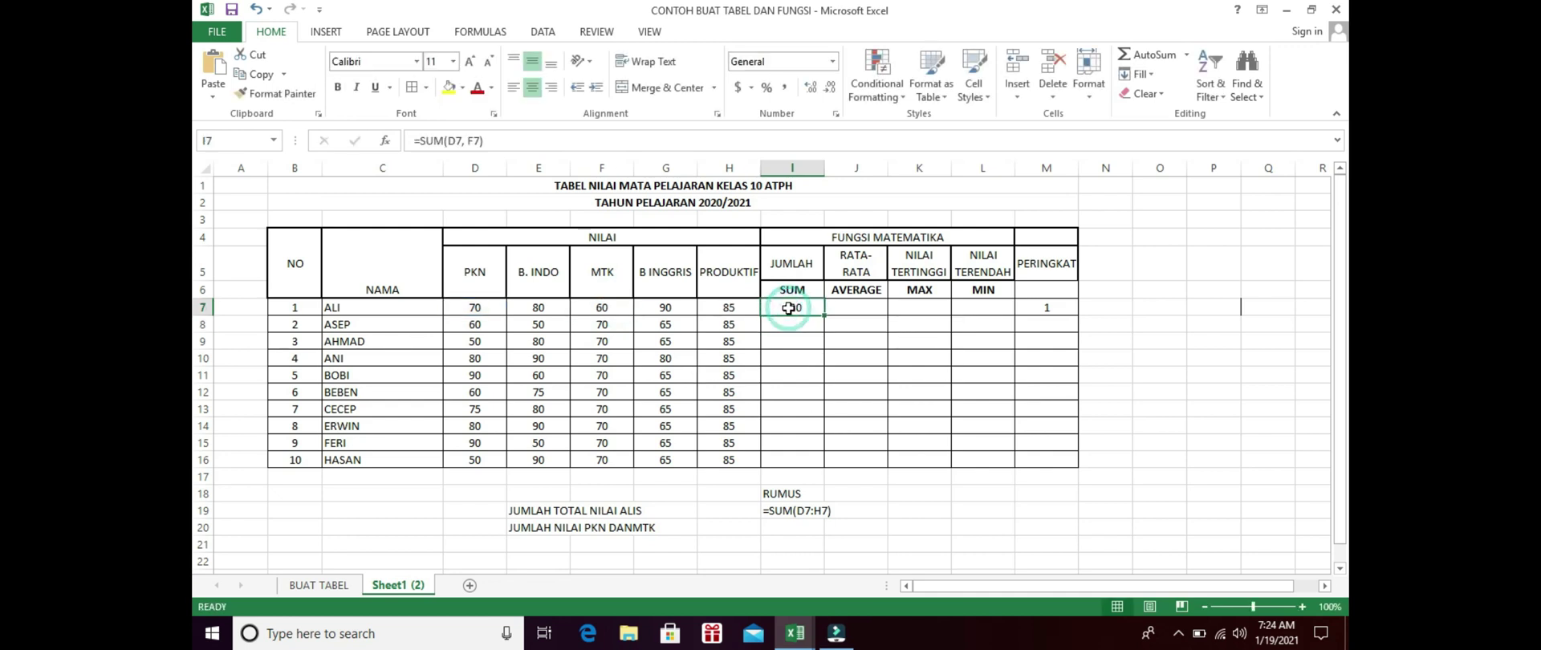
left_click(768, 524)
type("'")
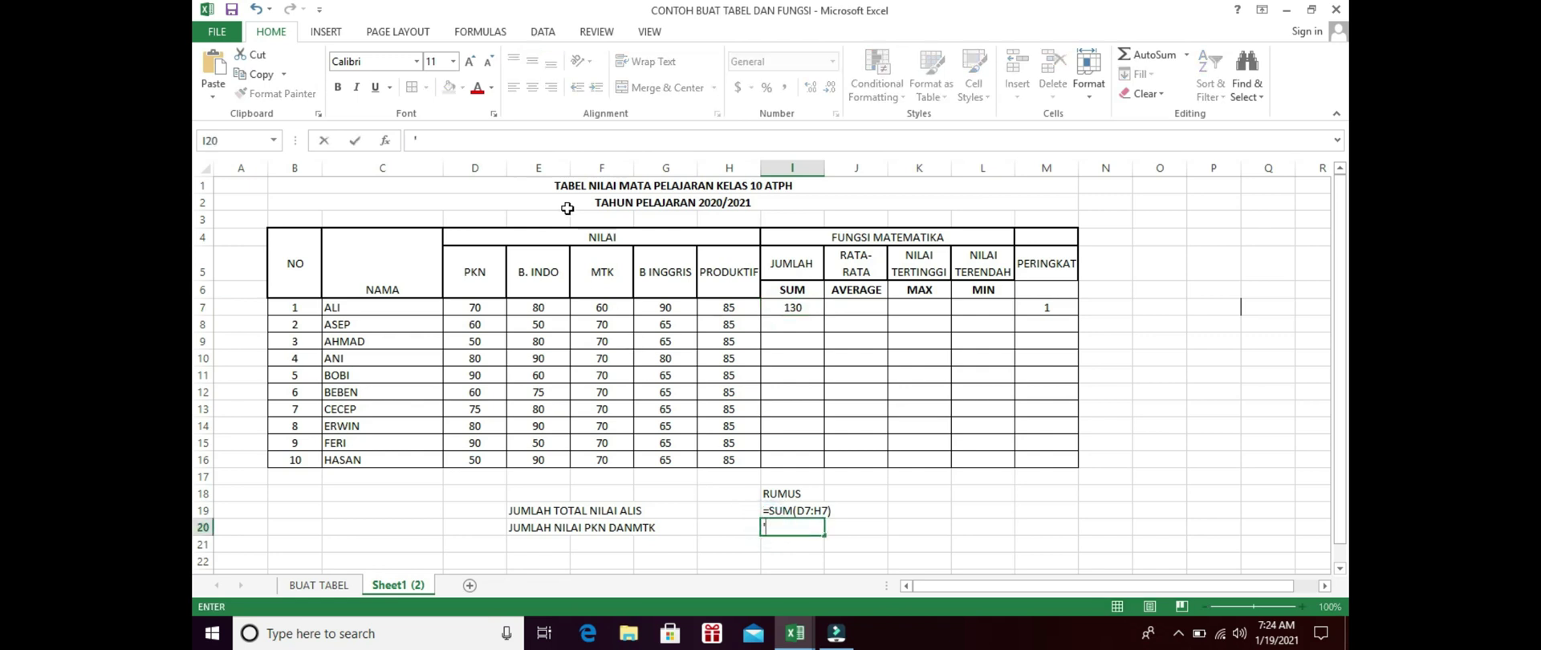
left_click(790, 312)
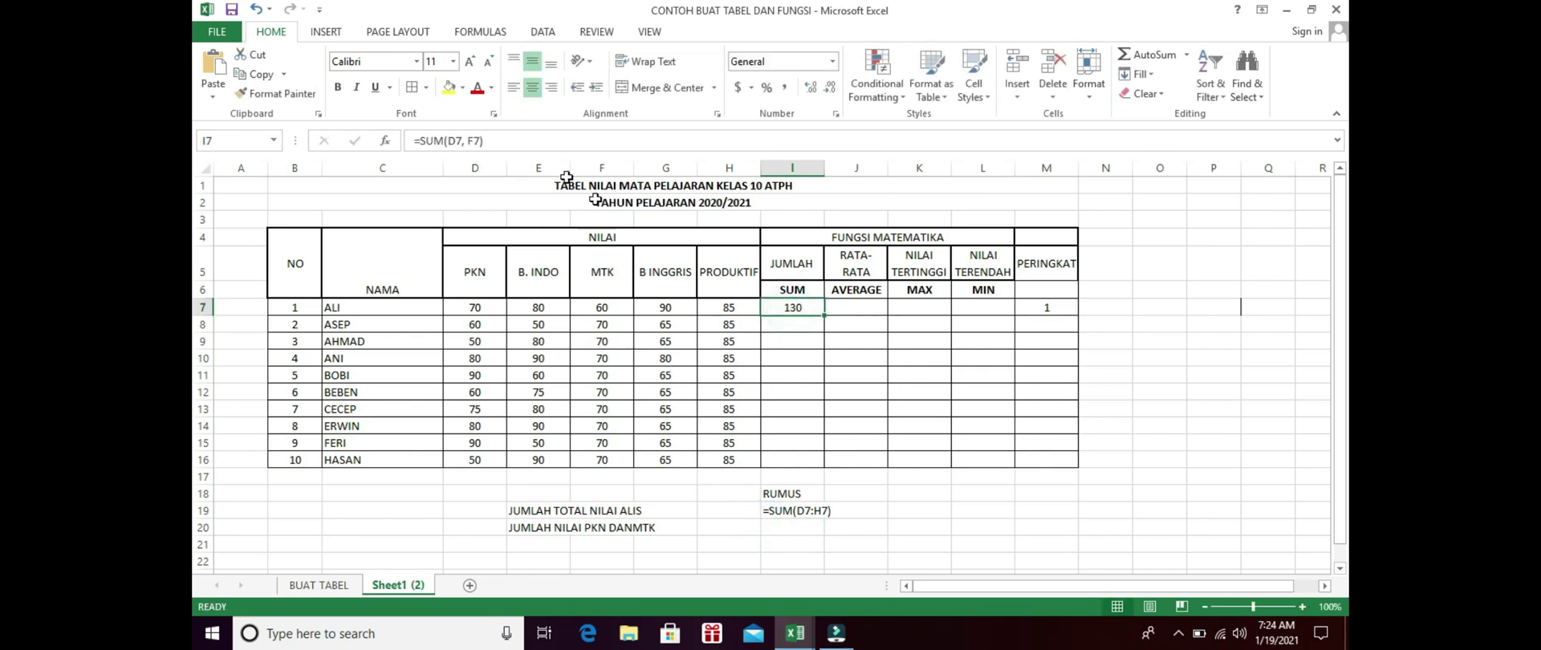
left_click_drag(505, 140, 397, 149)
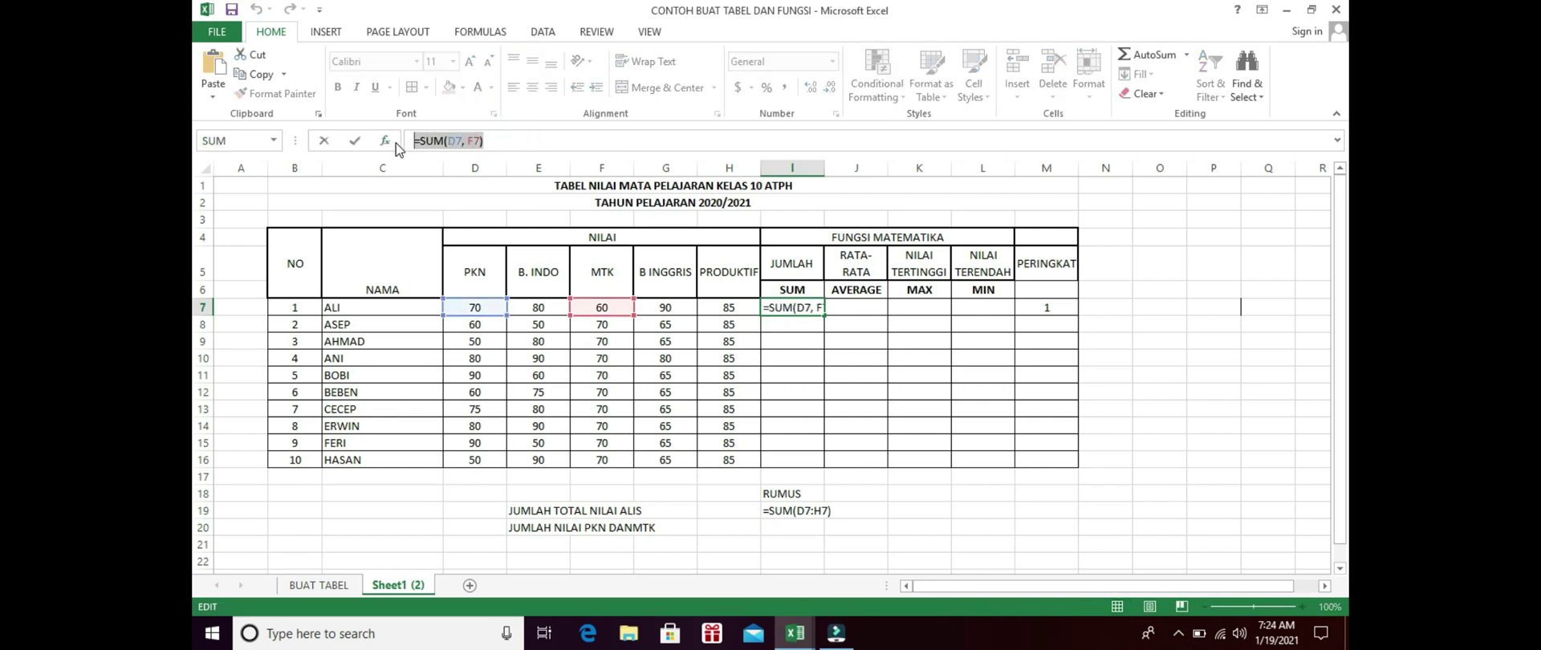
type("=")
left_click(809, 524)
type("=SUM(D7, F7)")
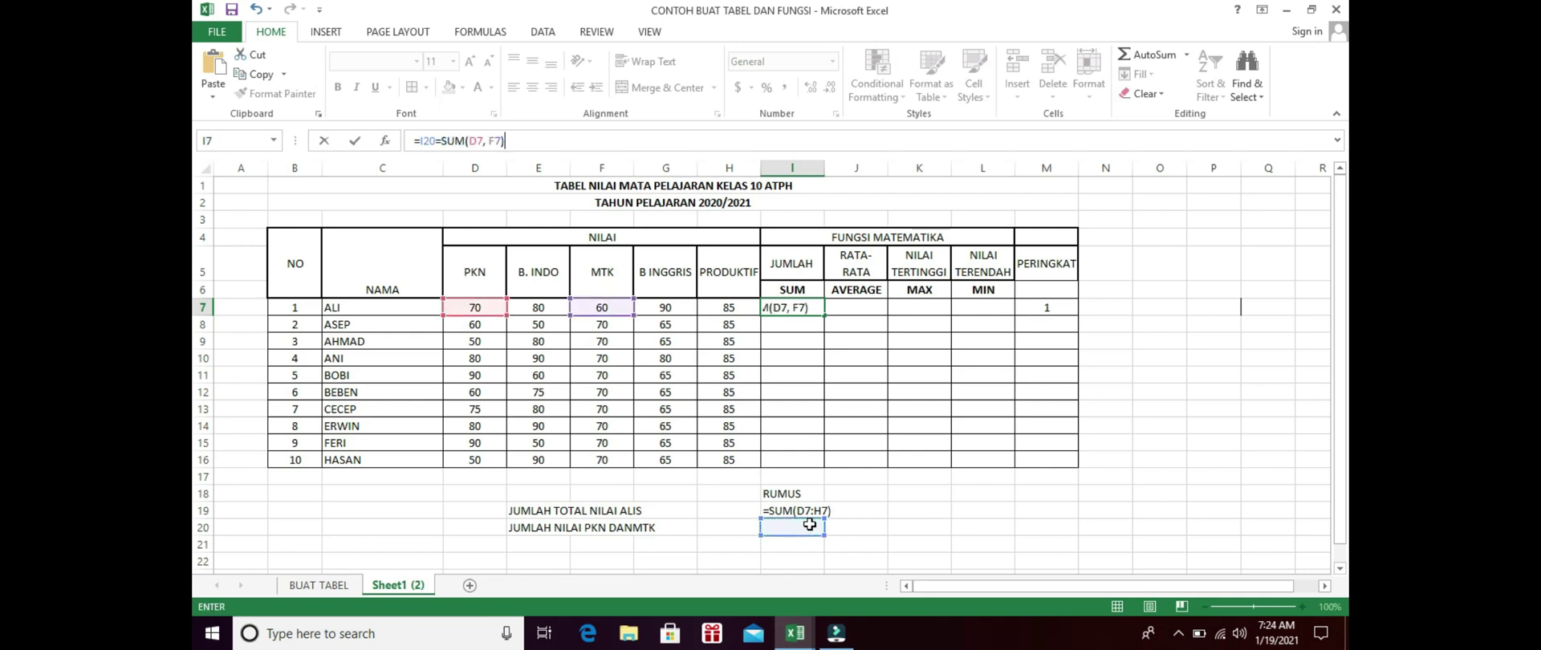
Step: Delete the entire mistaken formula from cell I7
key("BackSpace")
key("BackSpace")
key("BackSpace")
key("BackSpace")
key("BackSpace")
key("BackSpace")
key("BackSpace")
key("BackSpace")
key("BackSpace")
key("BackSpace")
key("BackSpace")
key("BackSpace")
key("BackSpace")
key("BackSpace")
key("BackSpace")
key("BackSpace")
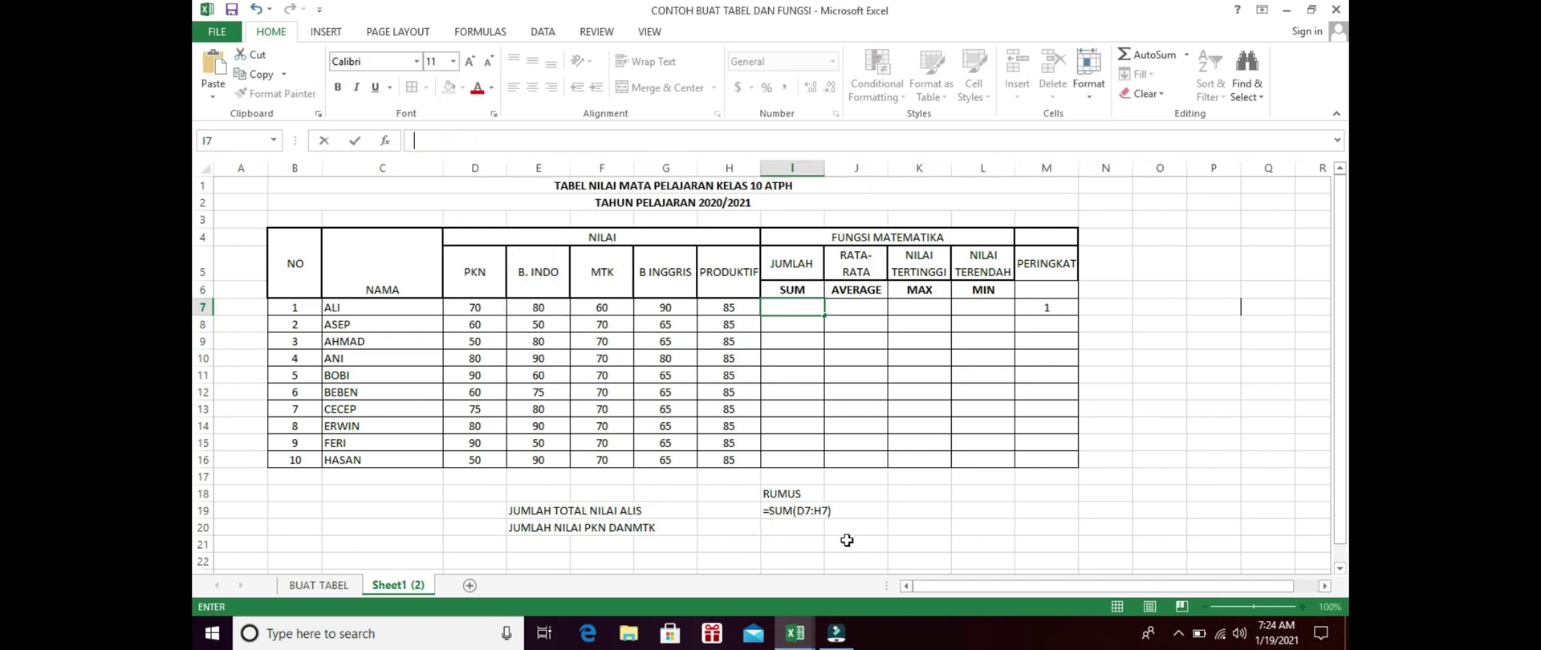
Step: Write the formula =SUM(D7, F7) in cell I20 as plain text with a leading apostrophe
left_click(807, 530)
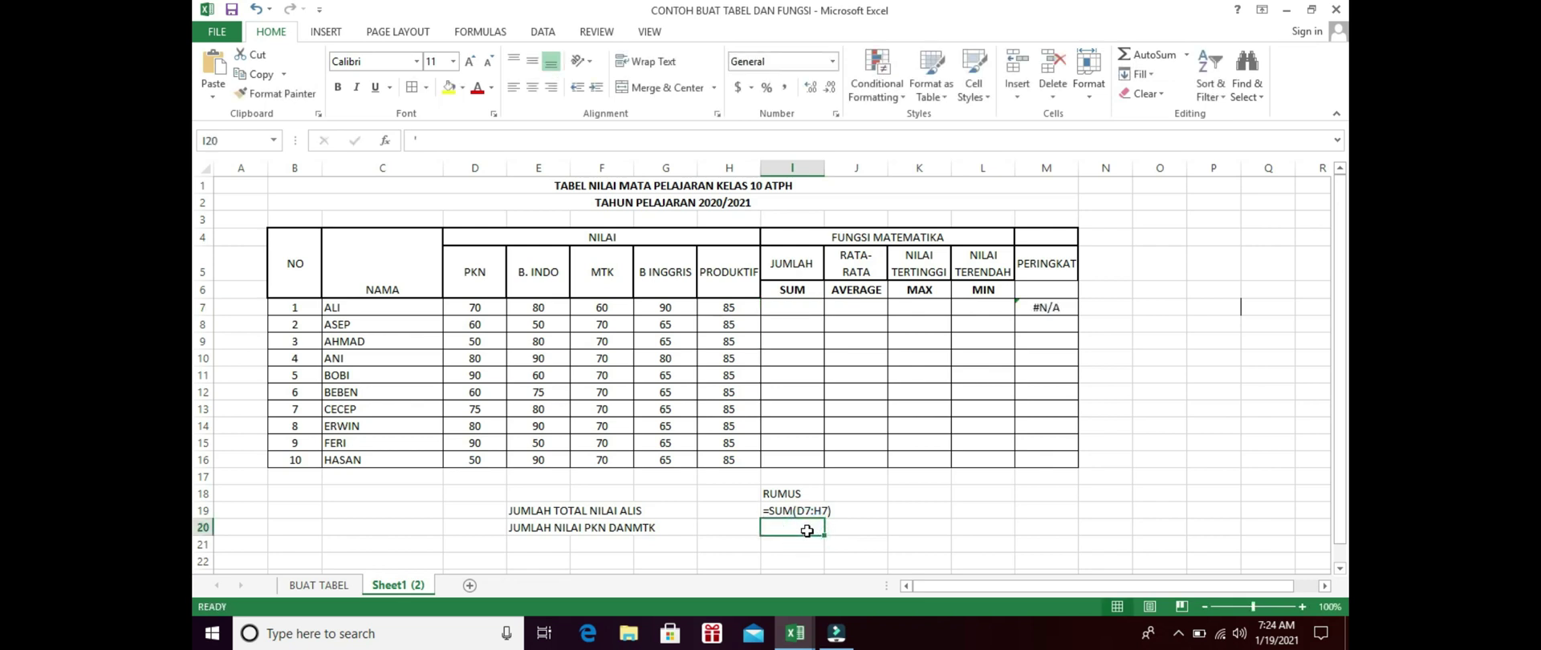
type("'=SUM")
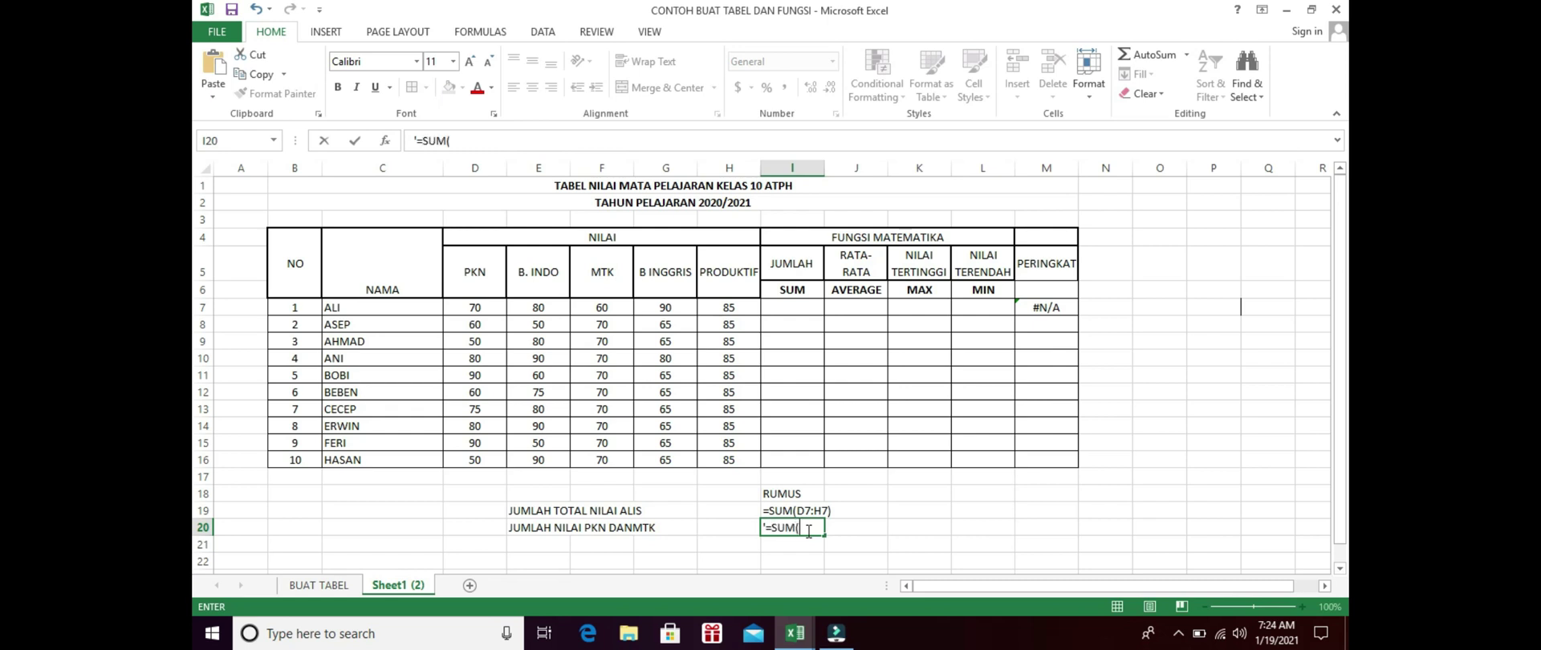
type("(d")
key("BackSpace")
type("D")
left_click(808, 531)
type("F")
left_click(806, 528)
type("7,")
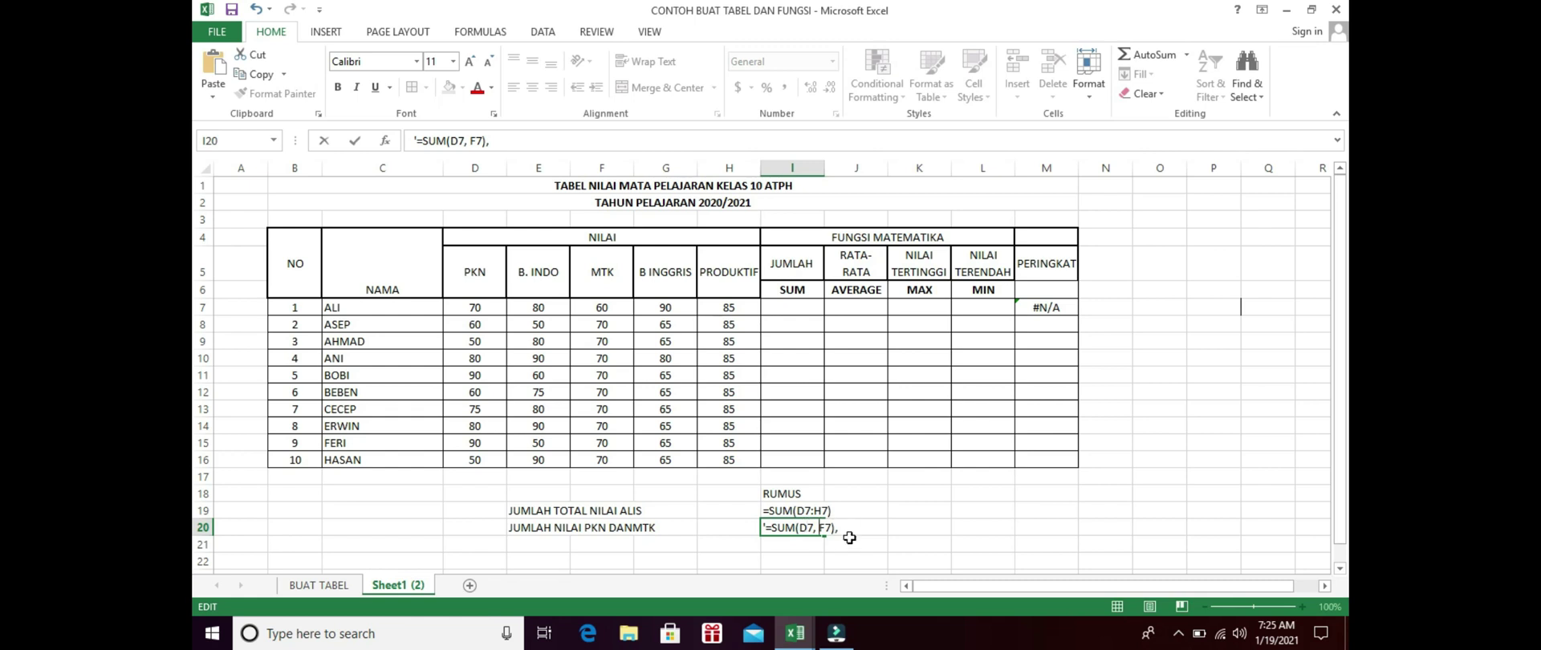
left_click(844, 544)
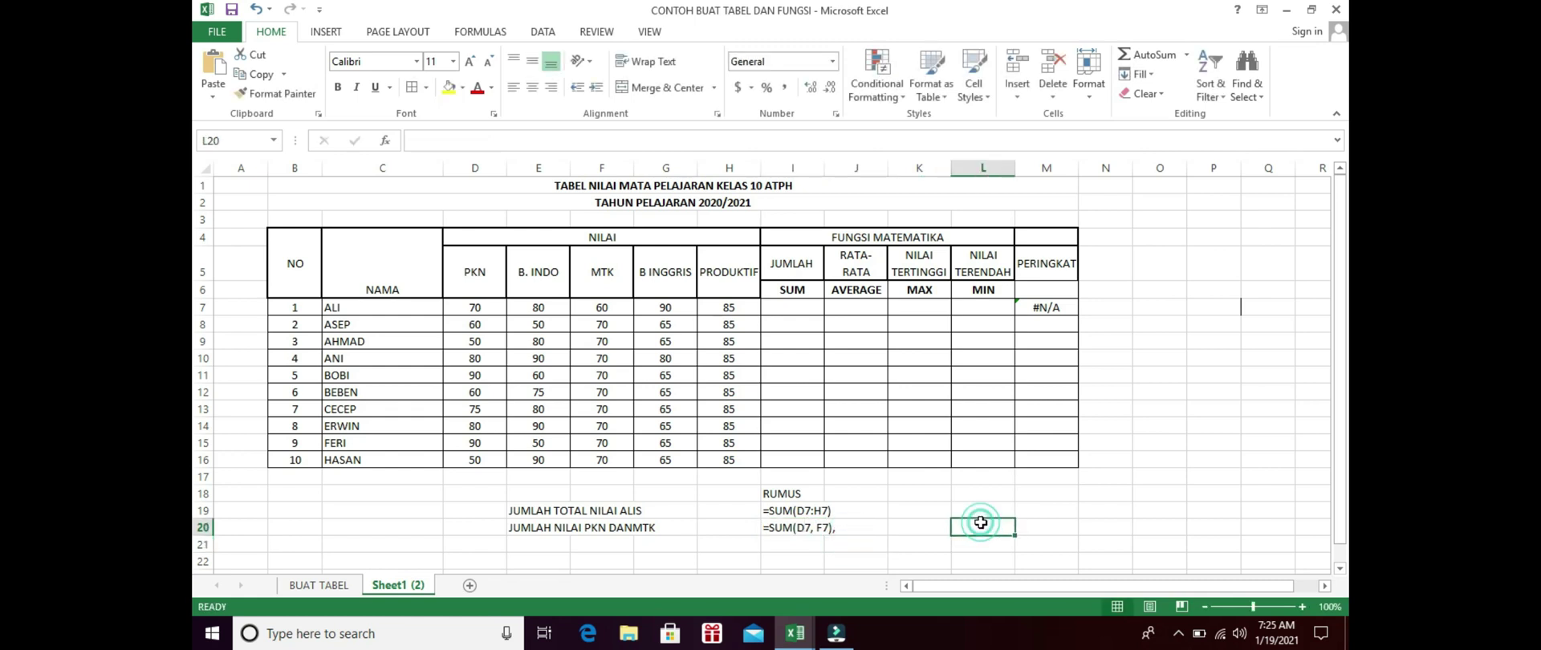
Step: Remove the trailing comma from the formula text in cell I20
left_click(827, 527)
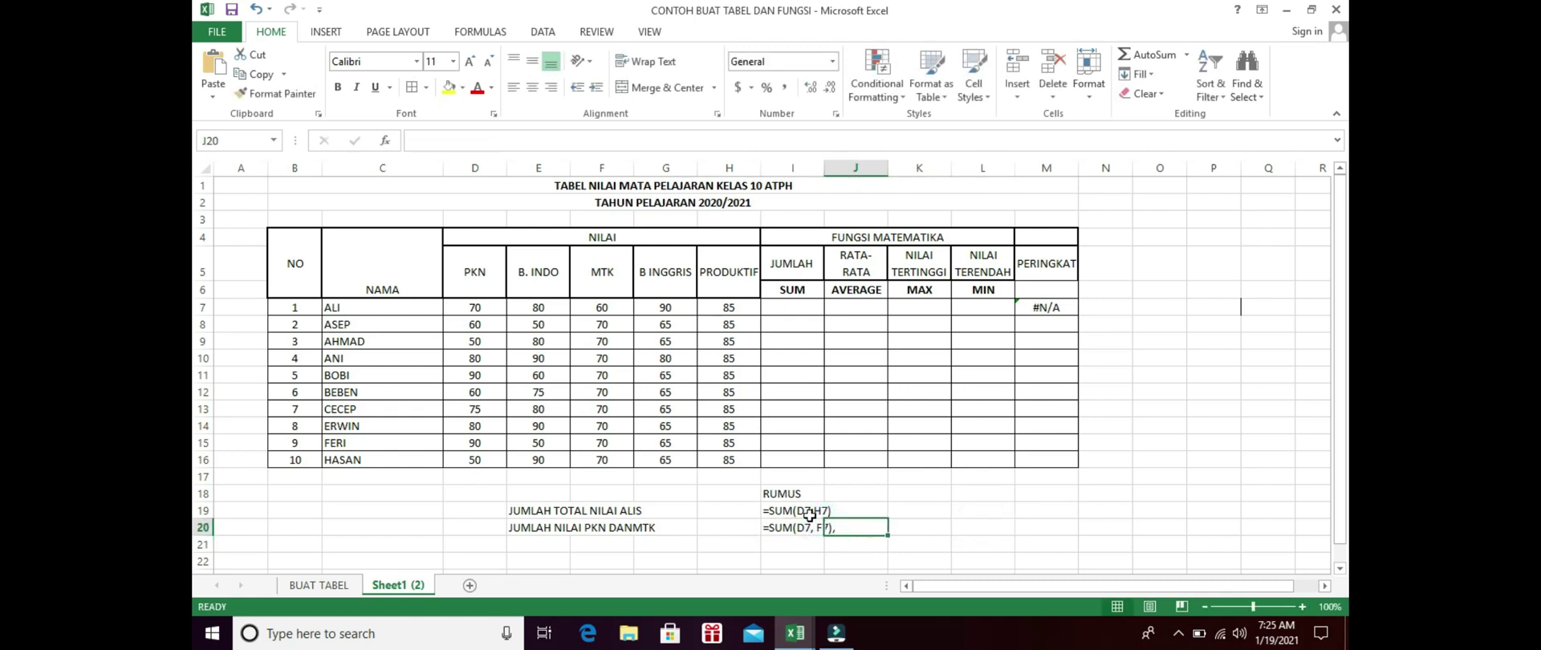
left_click(775, 528)
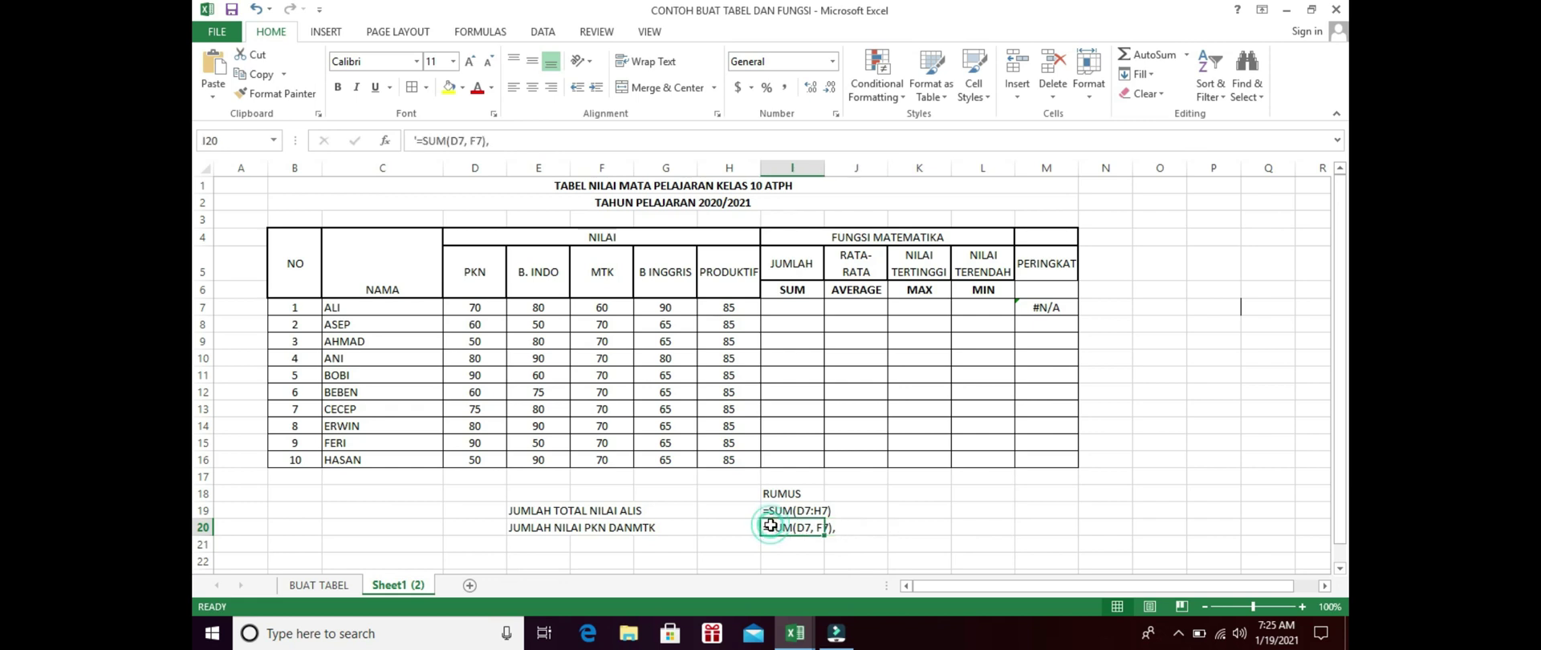
left_click(495, 144)
key("BackSpace")
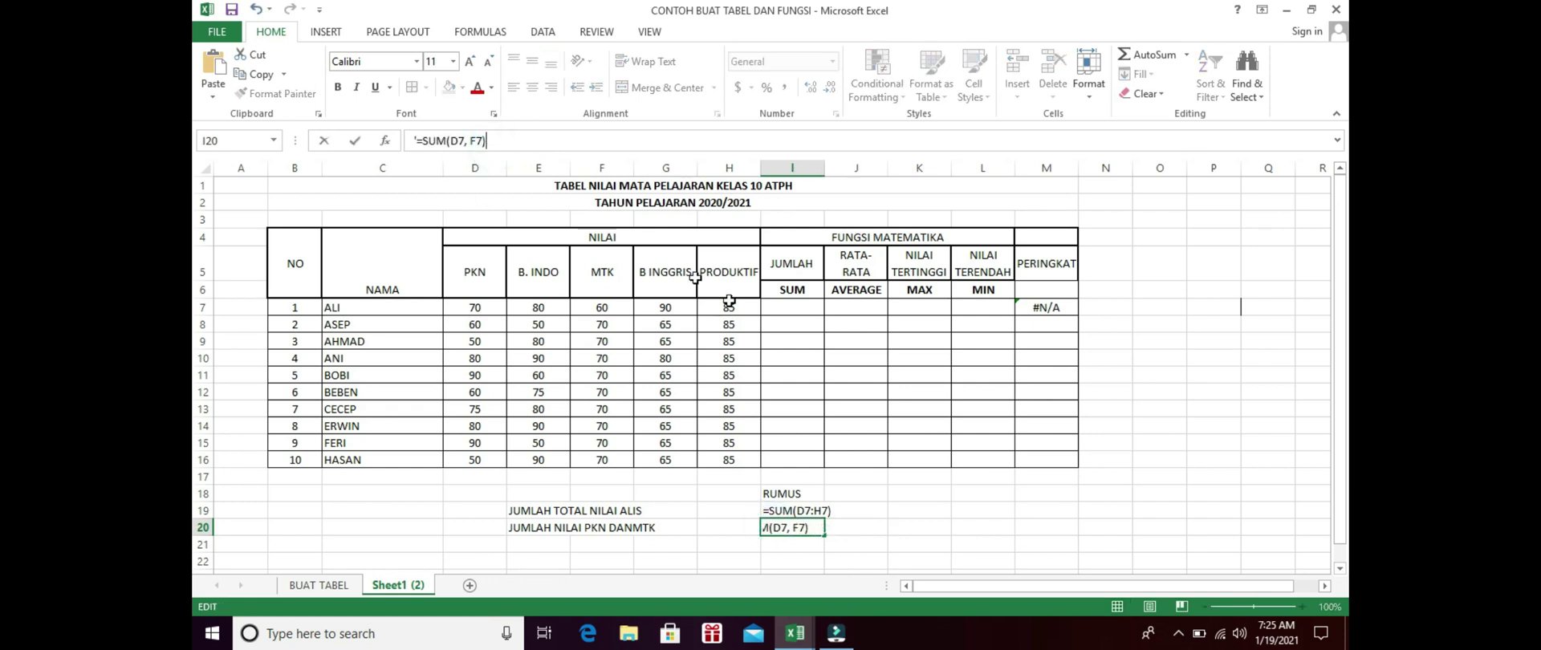
left_click(918, 474)
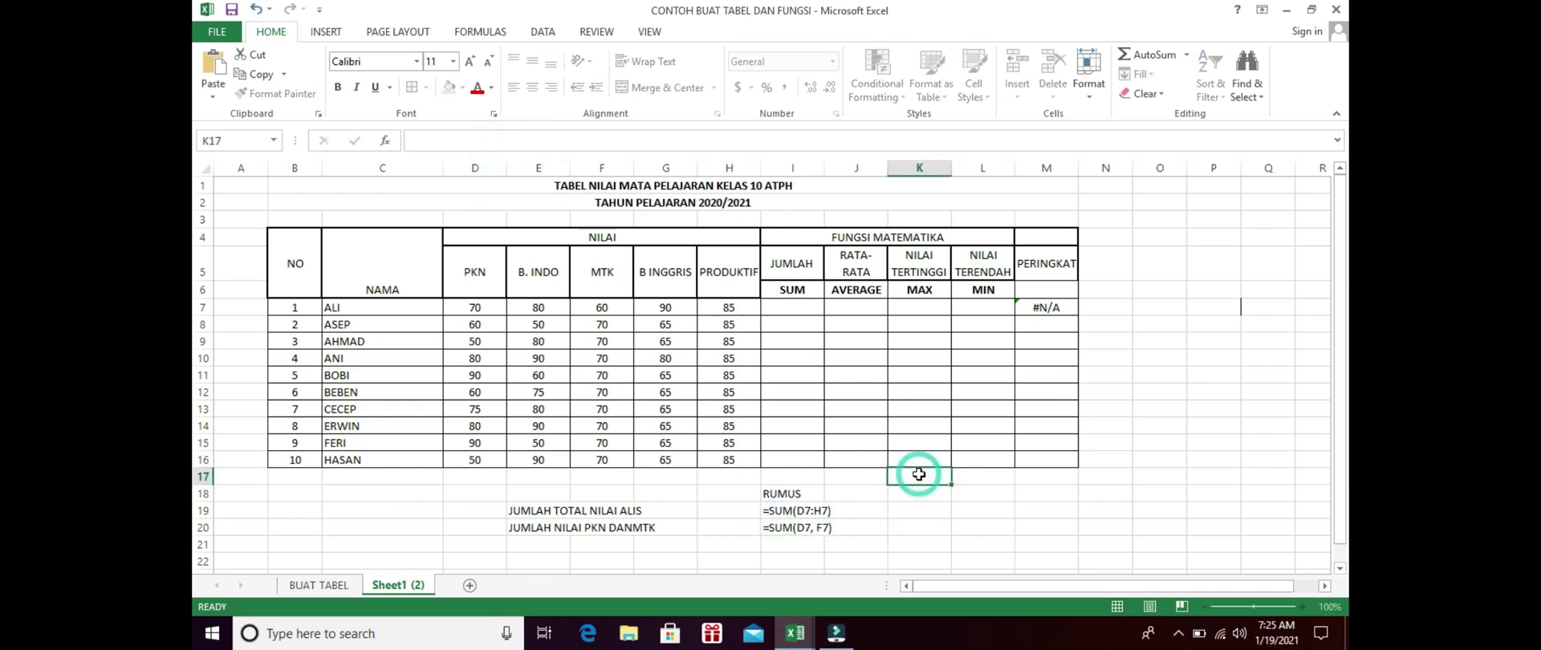
Step: Re-enter the sum of the first student's PKN and MTK scores in cell I7 as =SUM(D7,F7)
left_click(792, 305)
type("=")
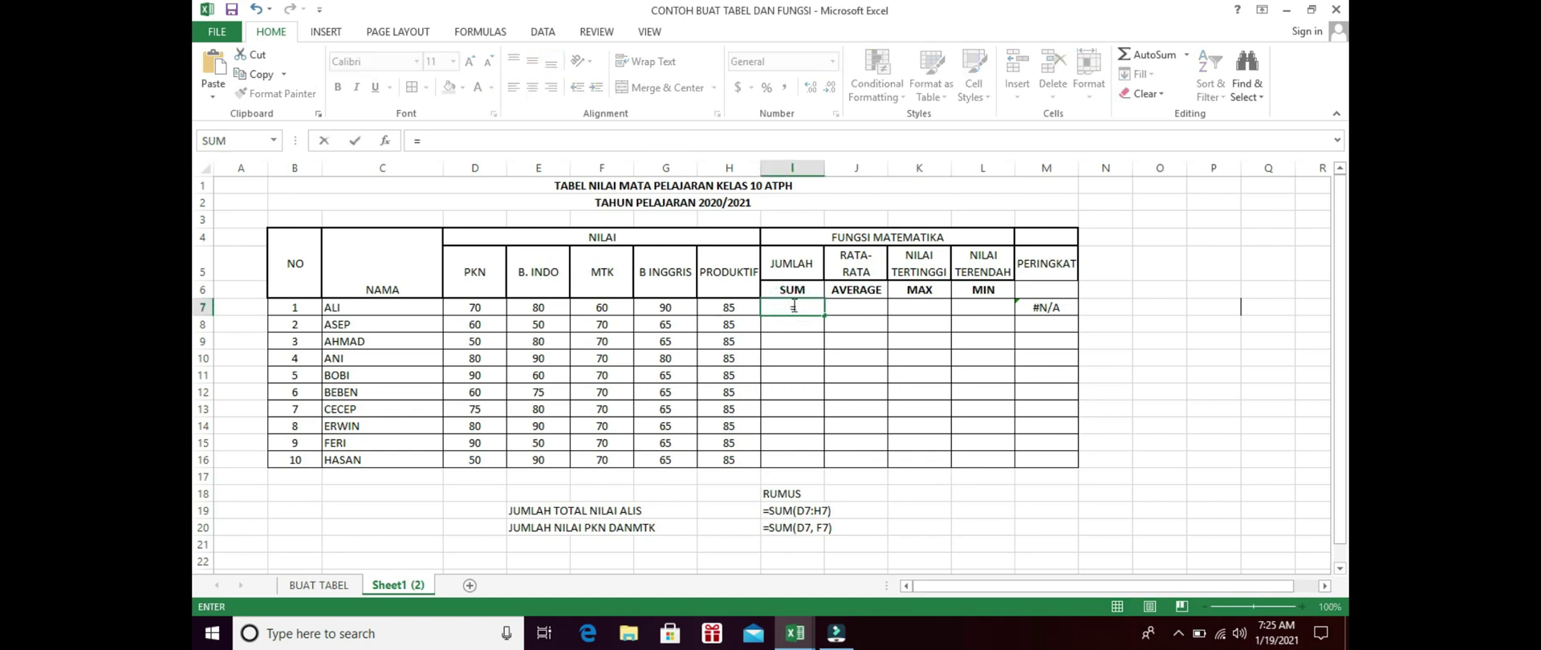
type("SUM(")
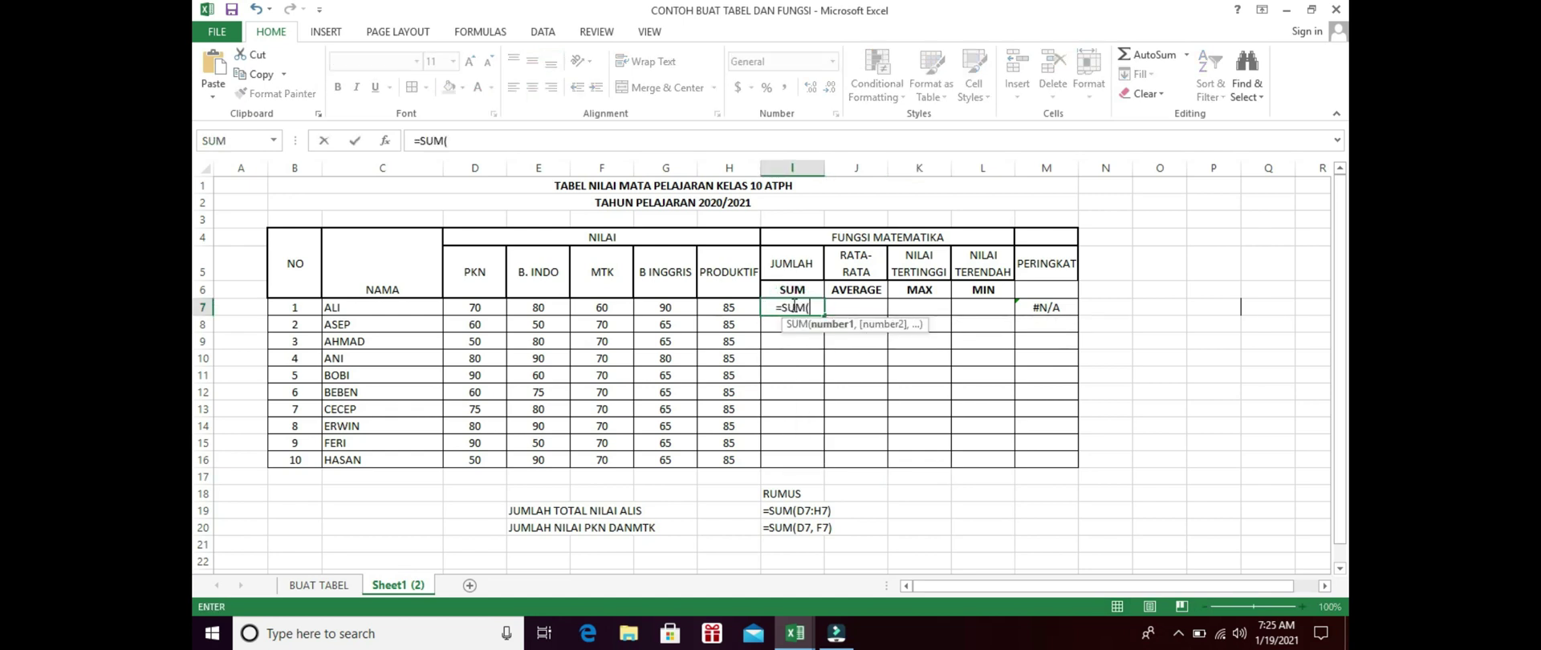
left_click(477, 309)
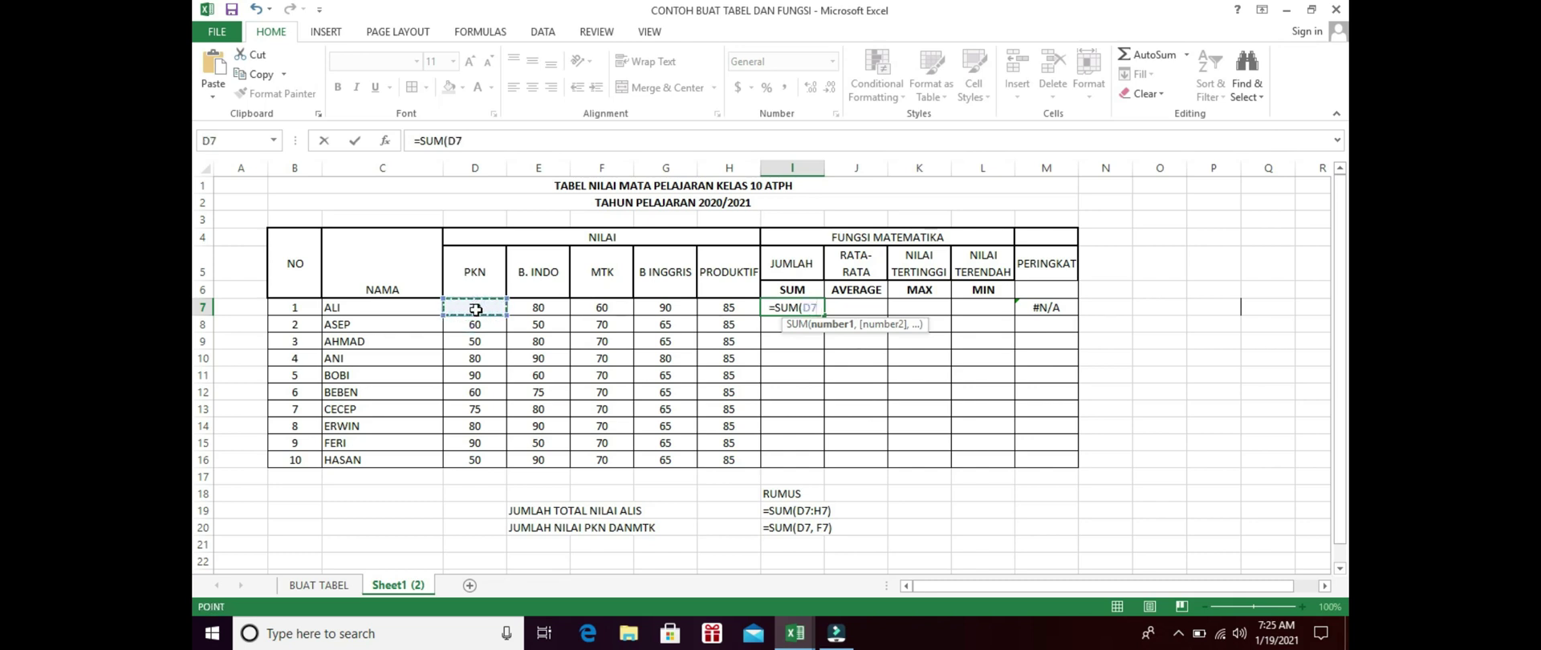
type(",")
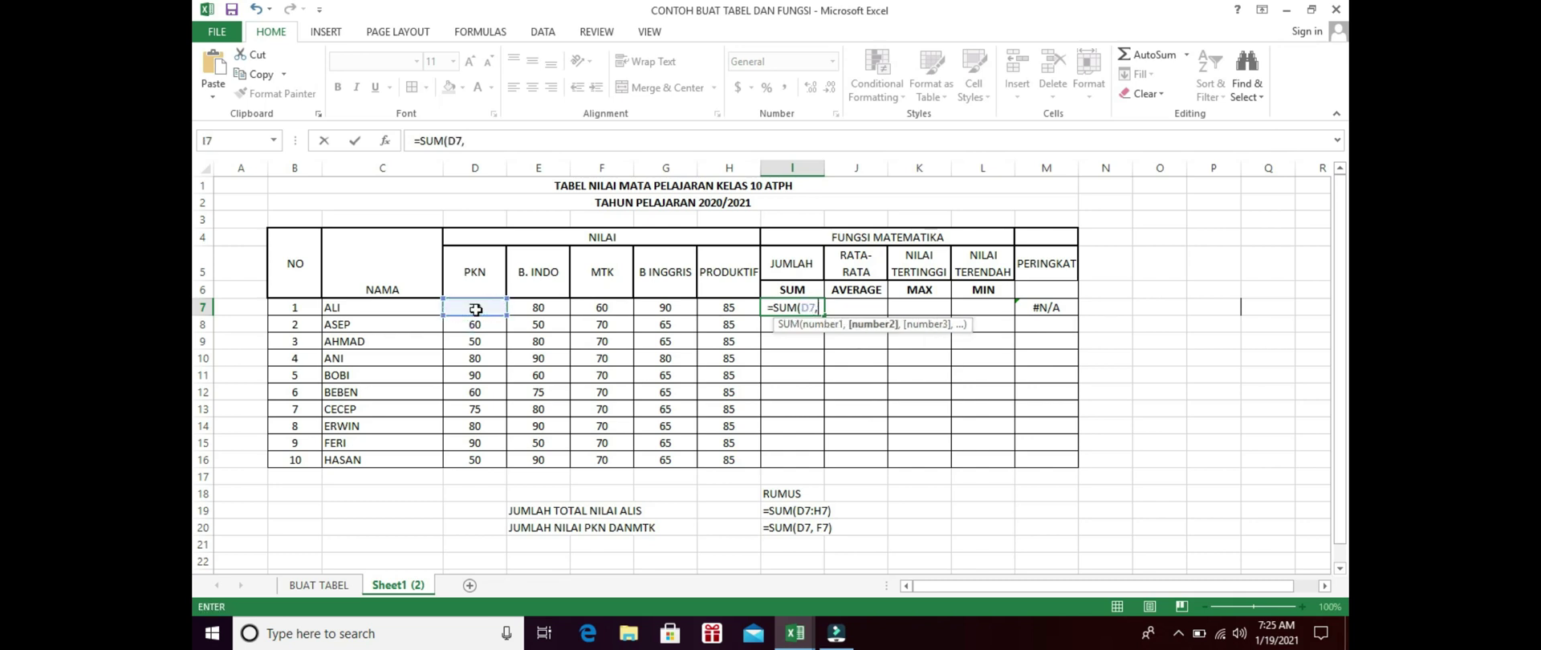
left_click(609, 308)
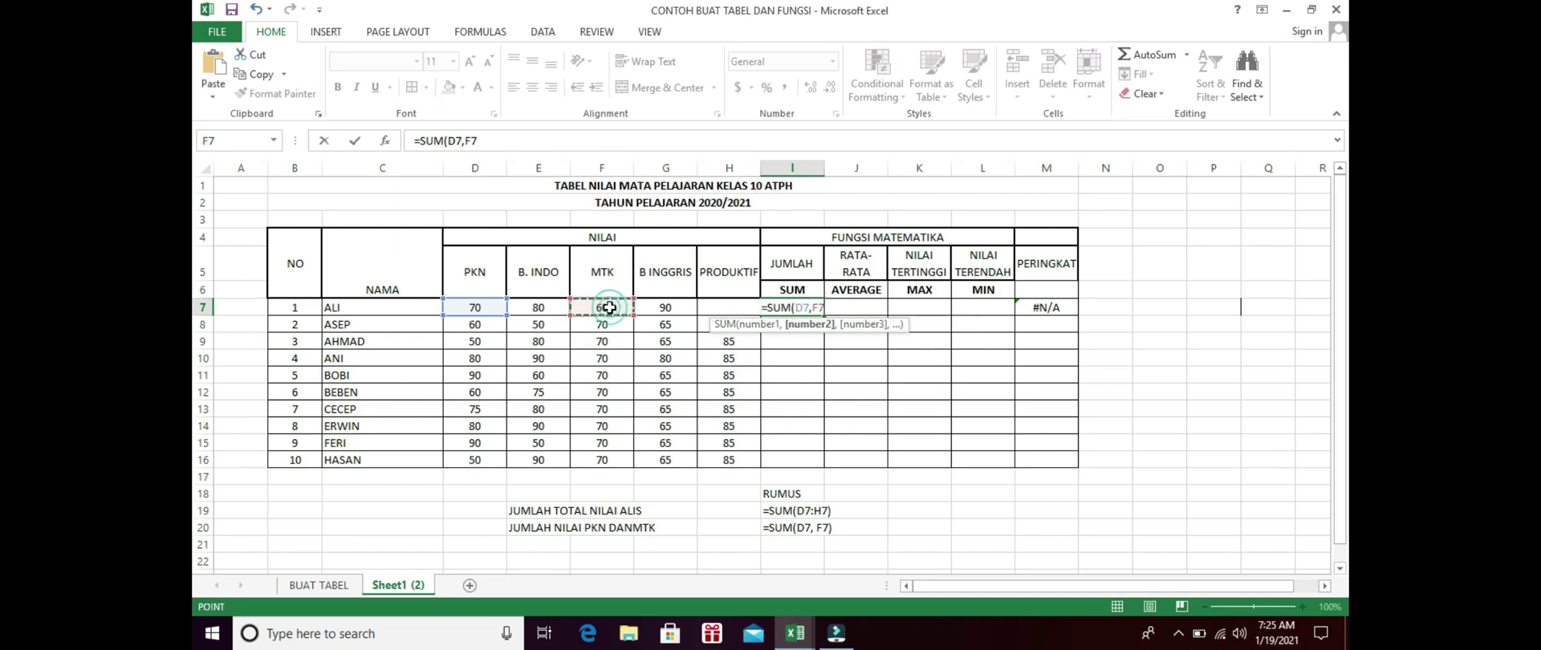
key("Return")
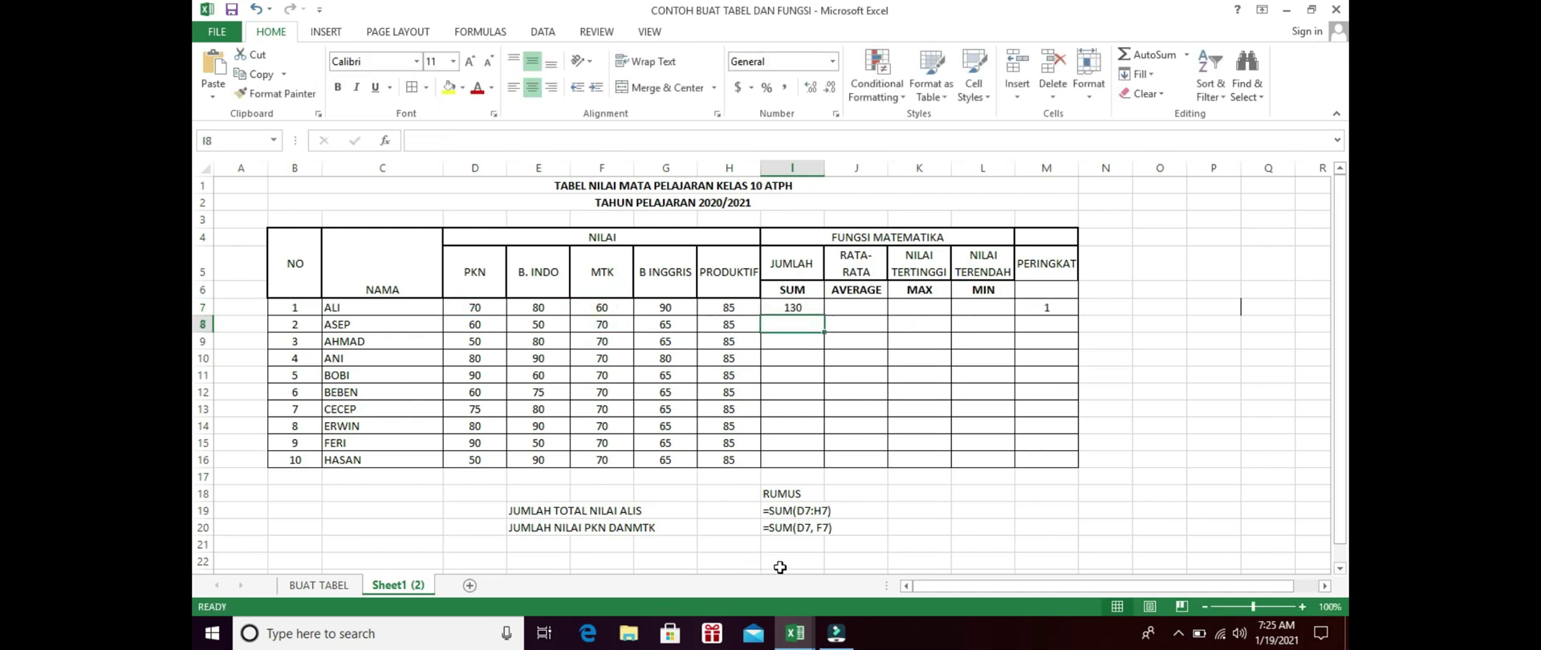
Step: Replace the formula in cell I7 with =SUM(D7:H7) to total all of the first student's subject scores
left_click(796, 307)
type("=")
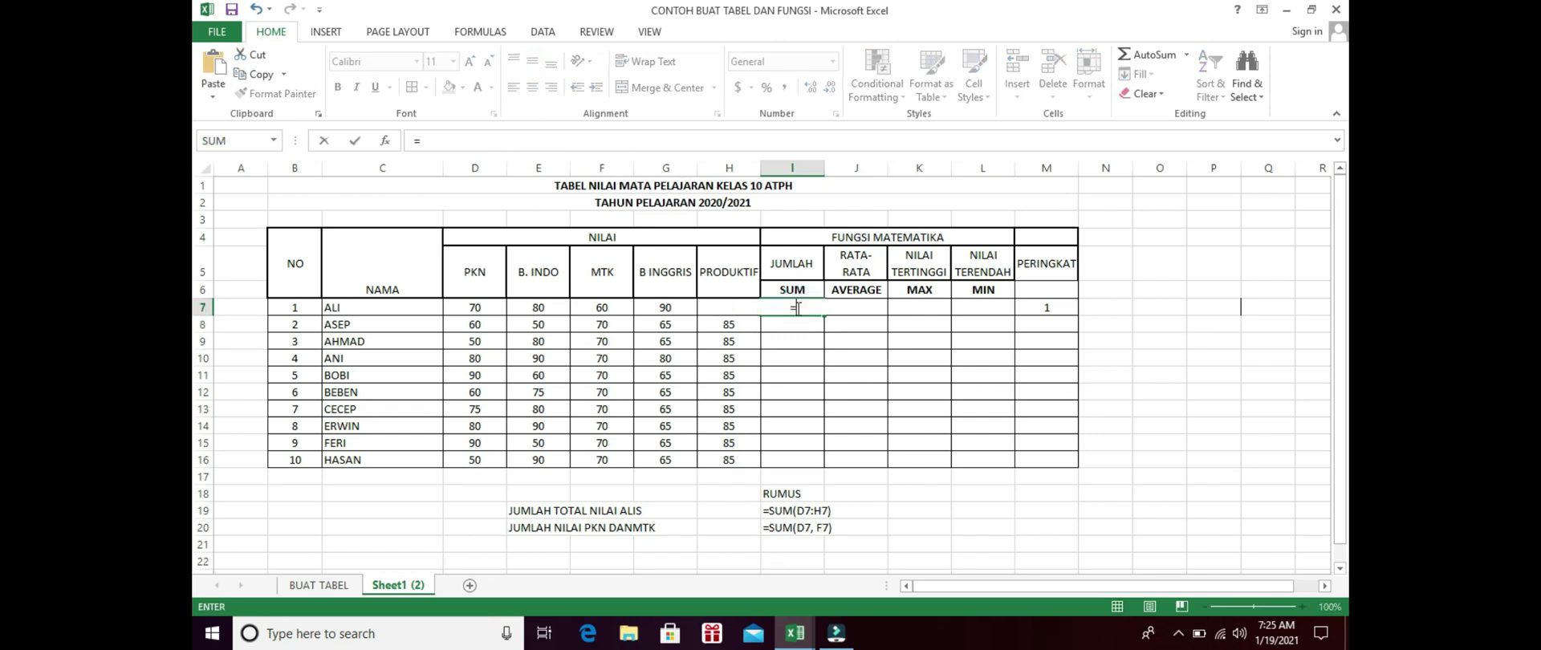
type("SUM(")
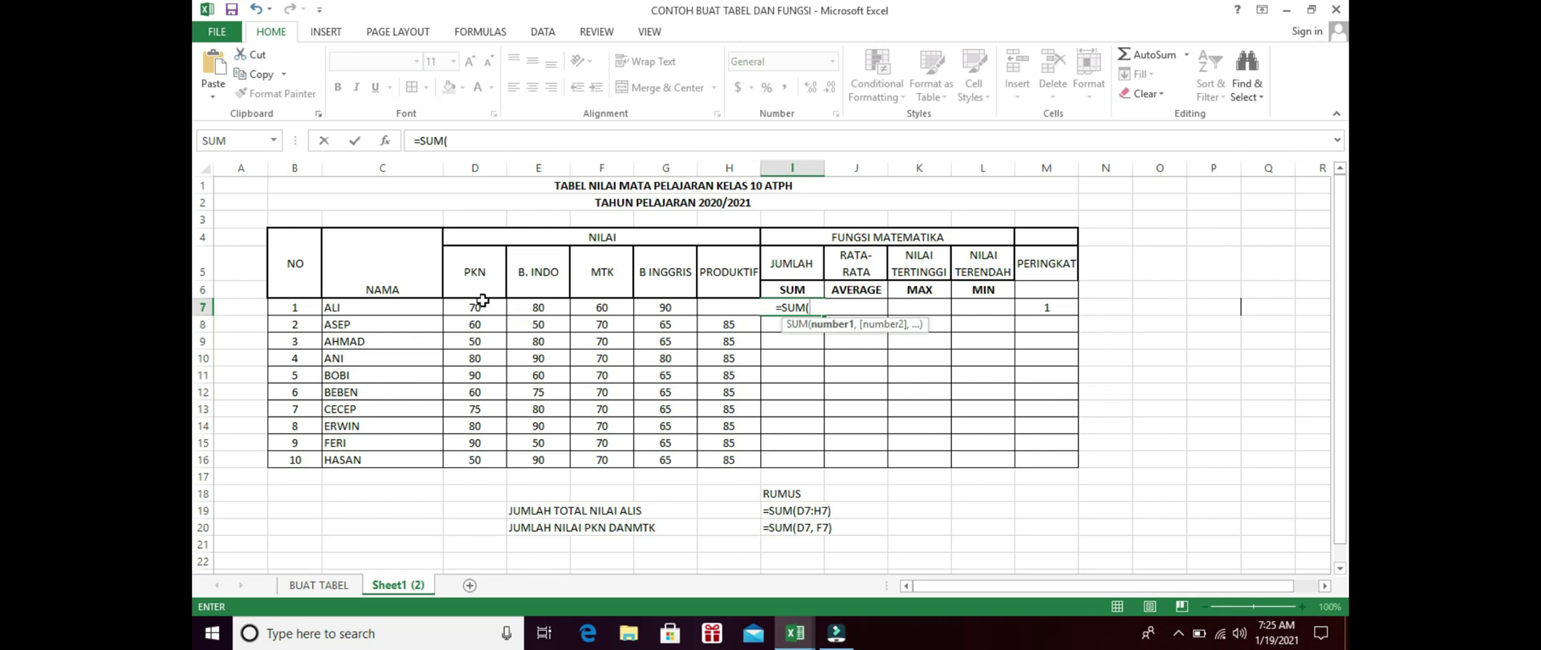
left_click_drag(482, 305, 730, 317)
key("Return")
left_click(796, 309)
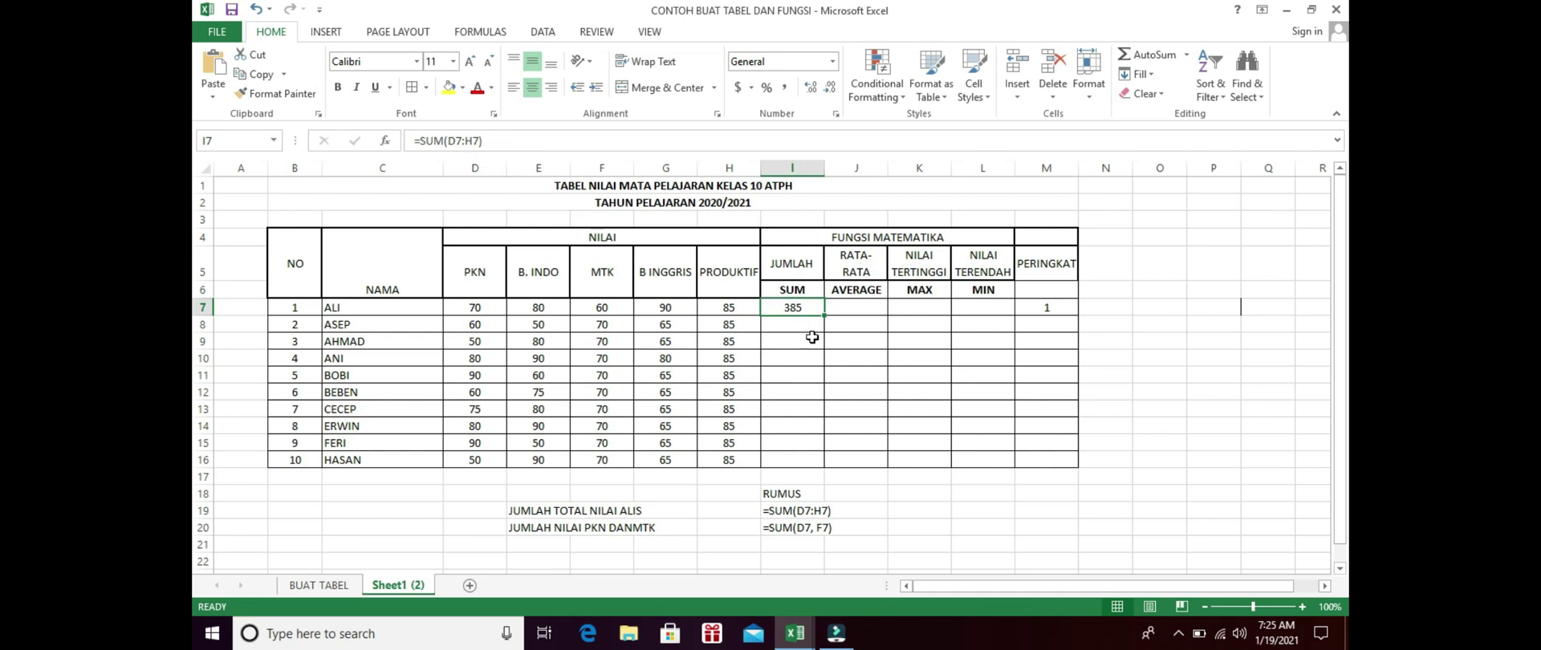
left_click(812, 338)
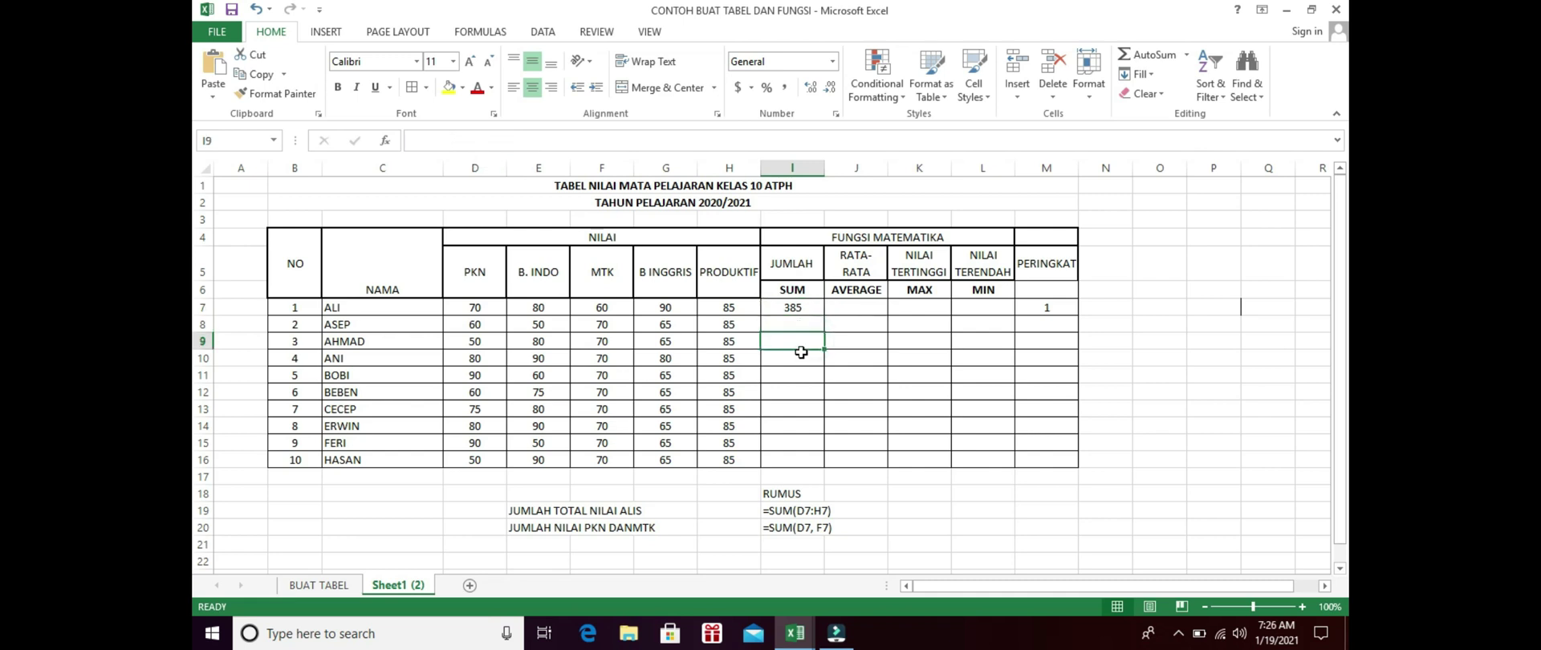
Step: Fill the SUM formula from cell I7 down to I16 for all students, then select cell J7 under AVERAGE
left_click(794, 305)
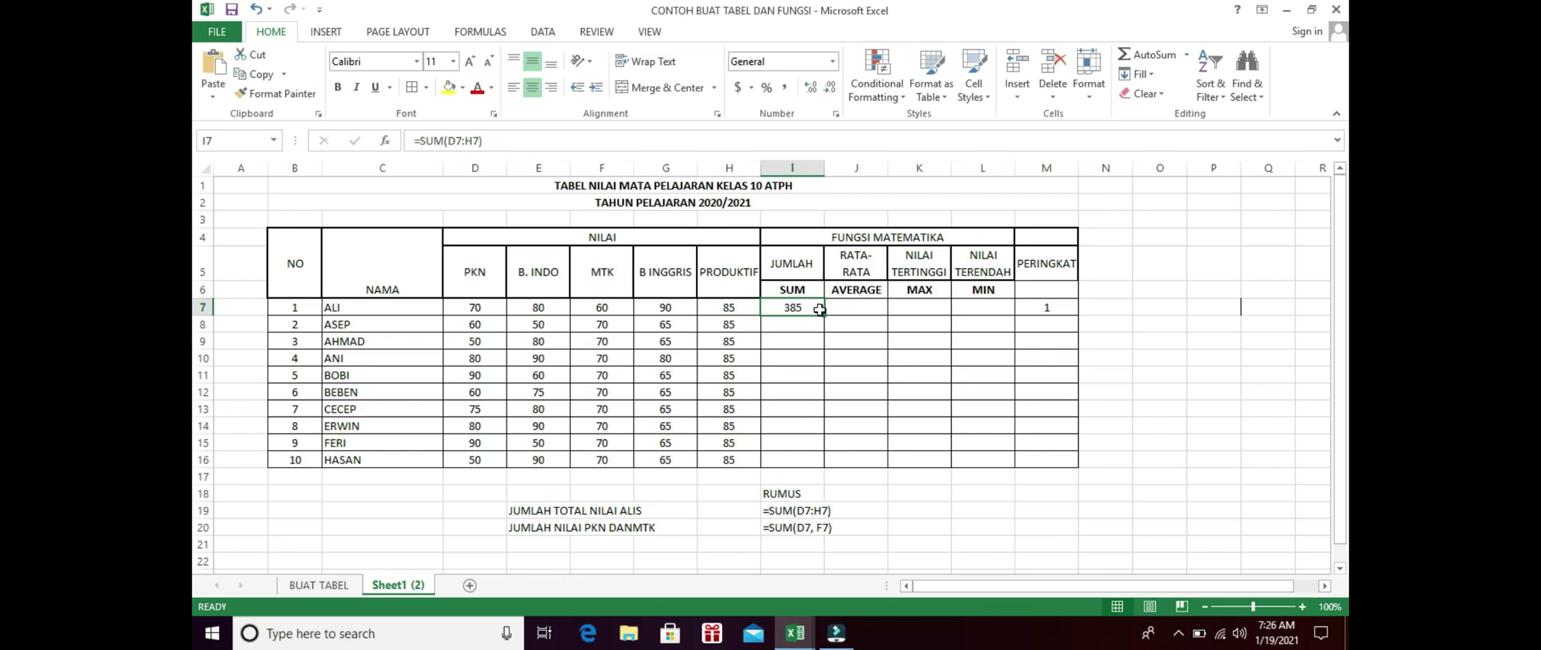
left_click_drag(825, 315, 821, 470)
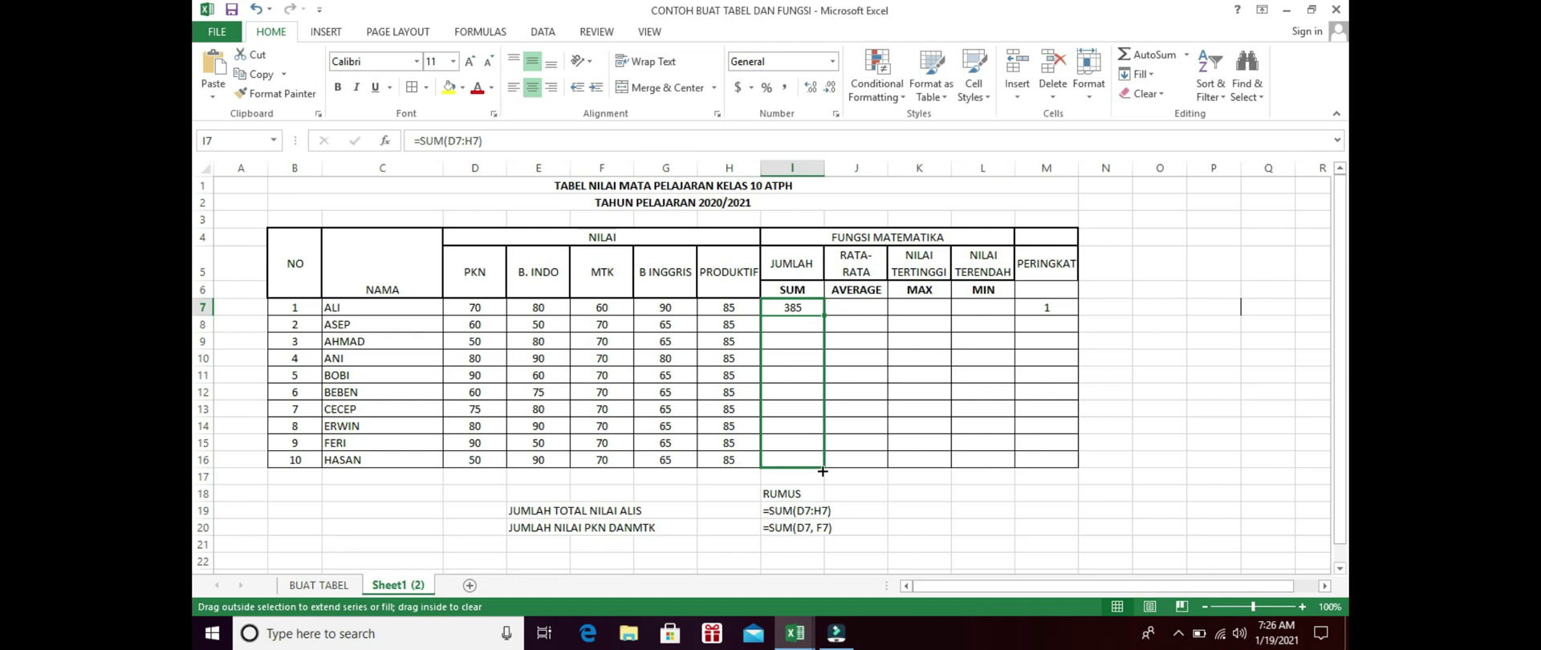
left_click_drag(822, 471, 822, 471)
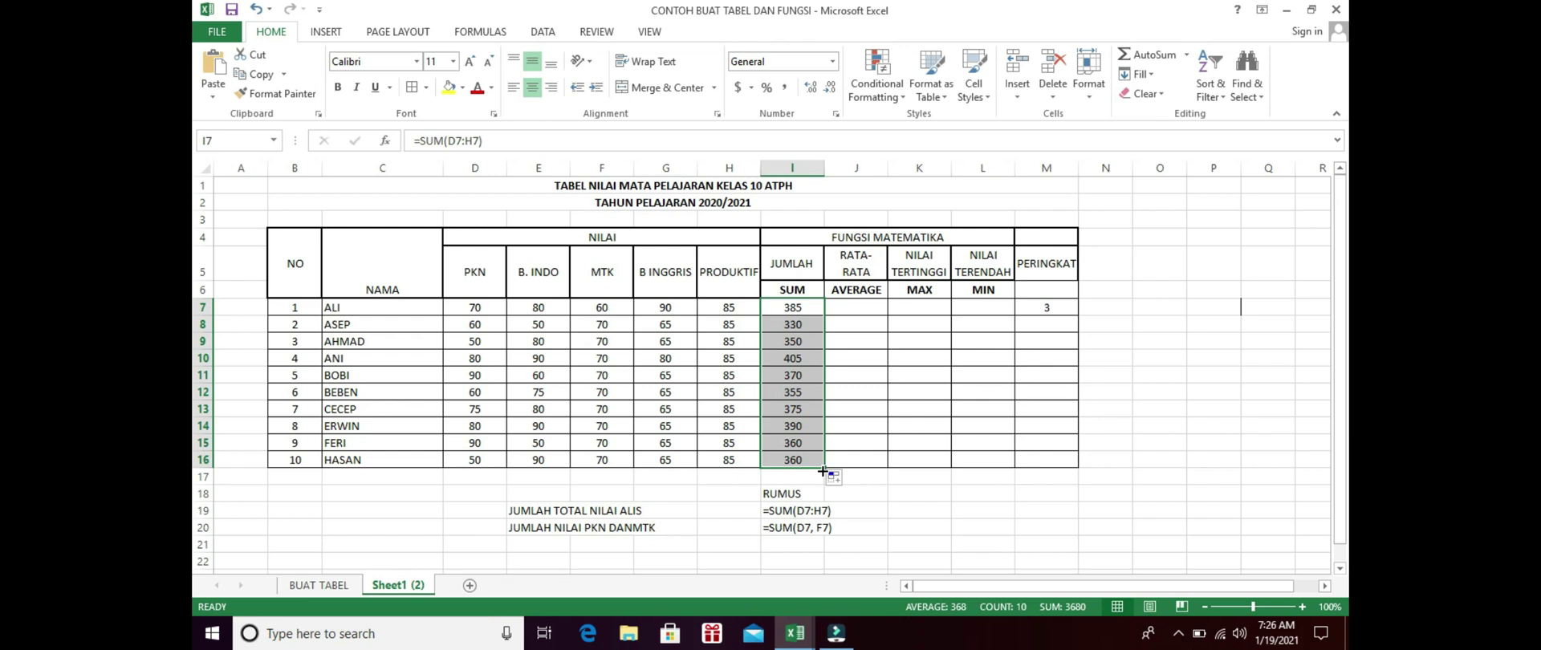
left_click(872, 292)
left_click(874, 305)
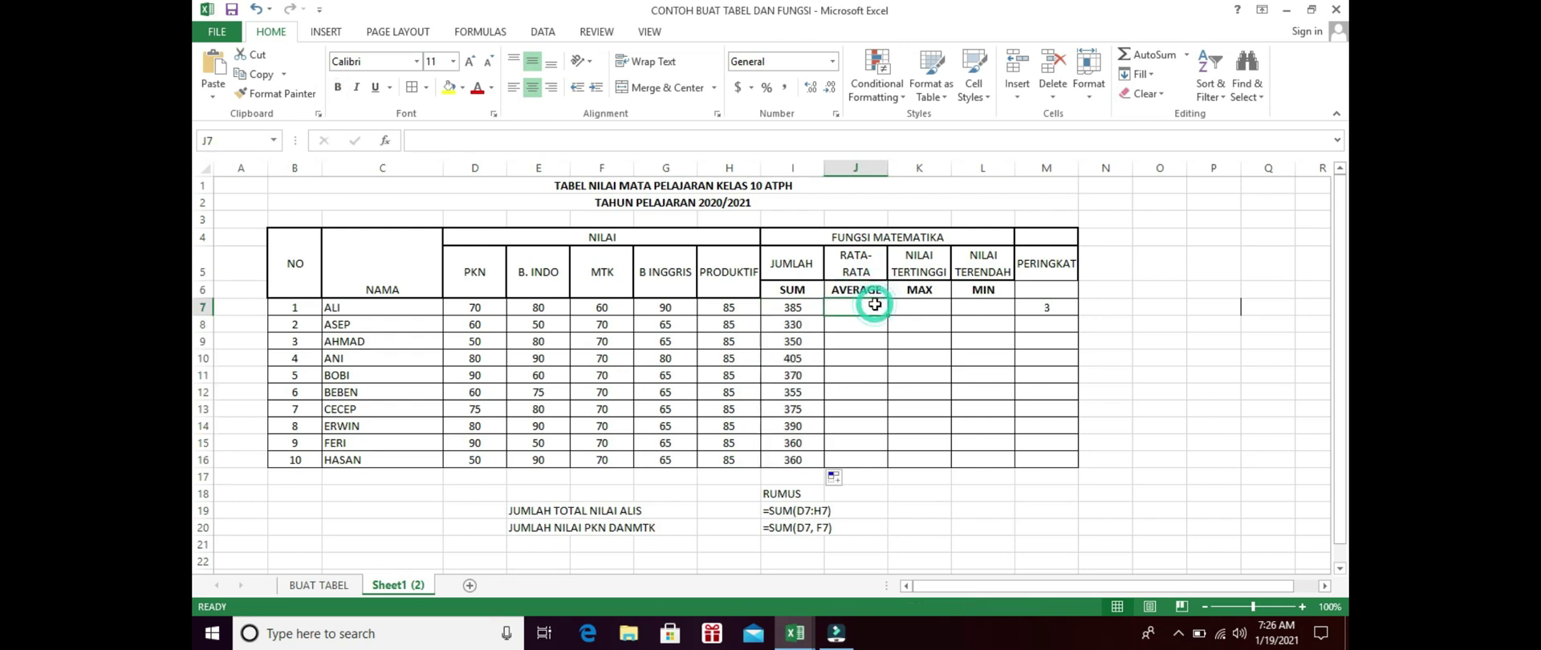
Step: Average the first student's subject scores in cell J7 with =AVERAGE(D7:H7)
type("=")
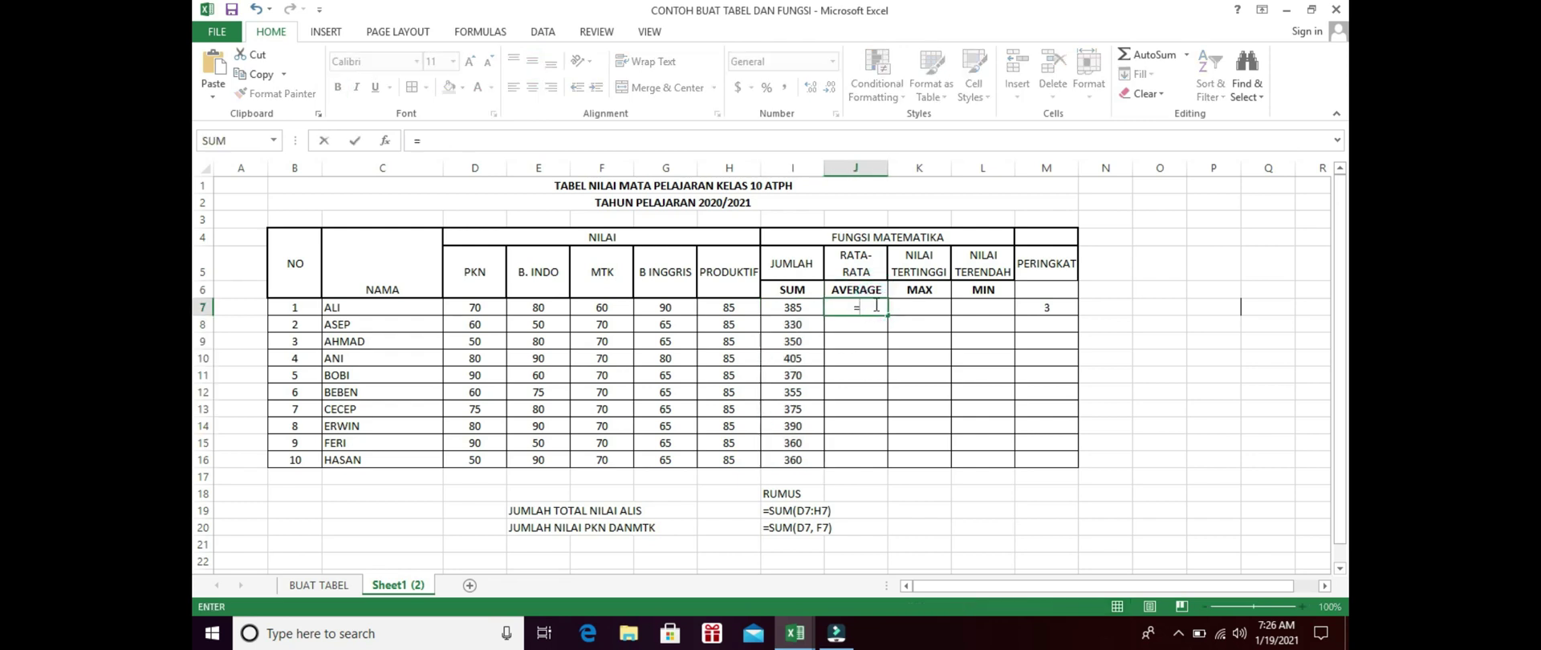
type("AV")
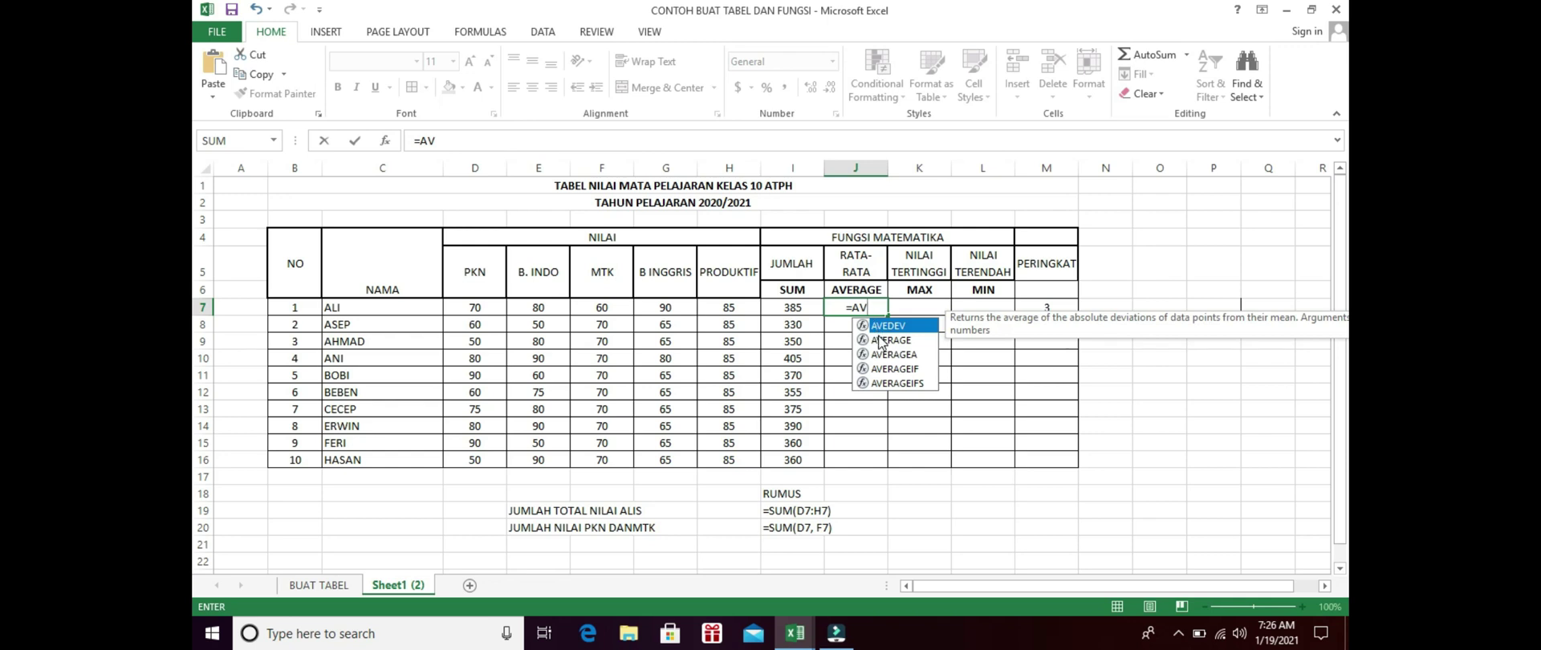
left_click(881, 340)
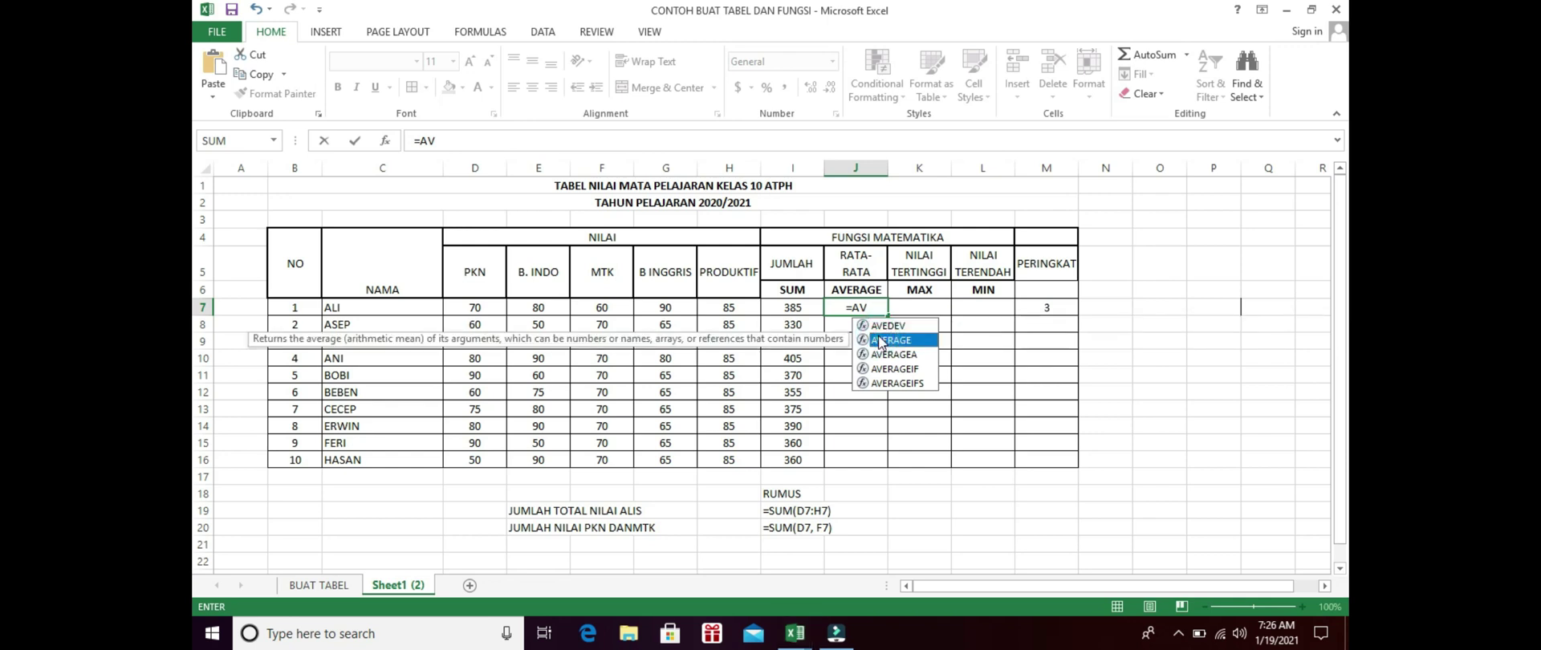
double_click(881, 340)
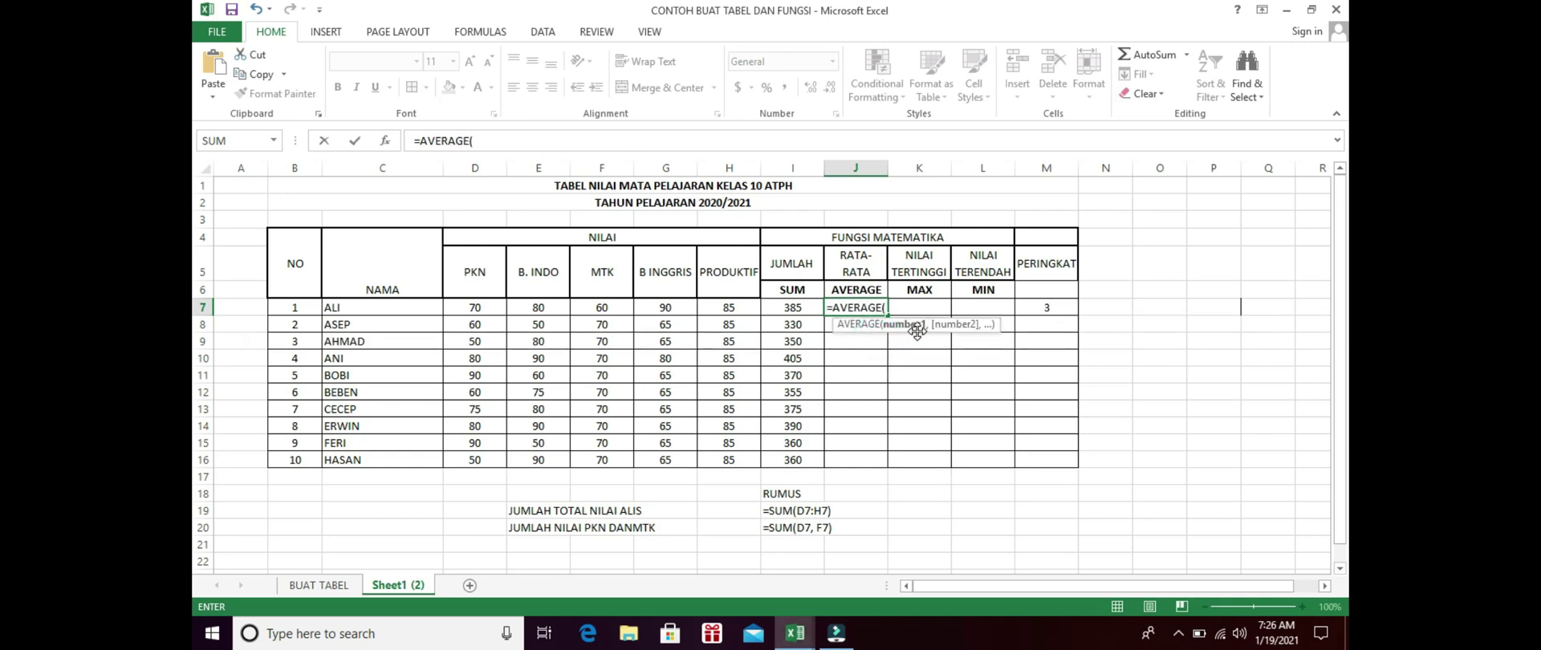
left_click_drag(479, 301, 720, 317)
key("Return")
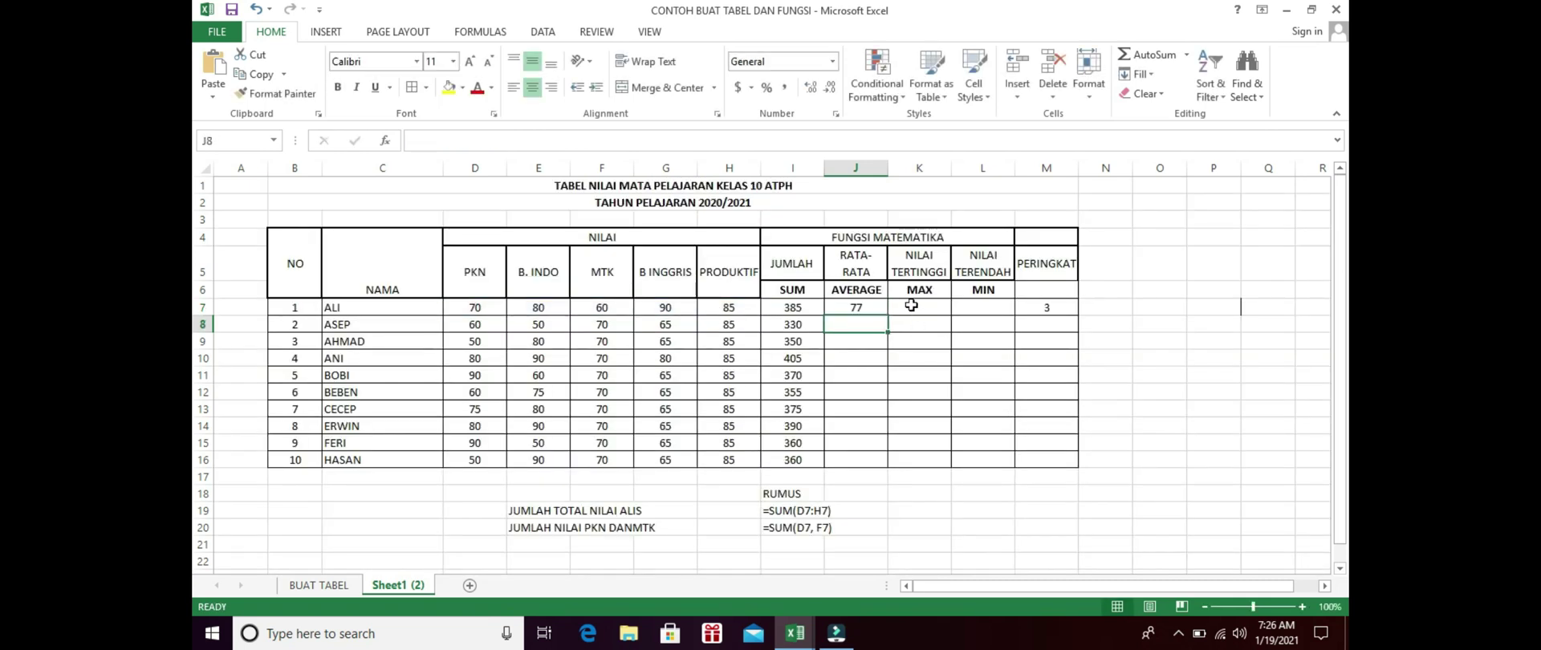
Step: Find the first student's highest subject score in cell K7 with =MAX(D7:H7)
left_click(910, 305)
type("=")
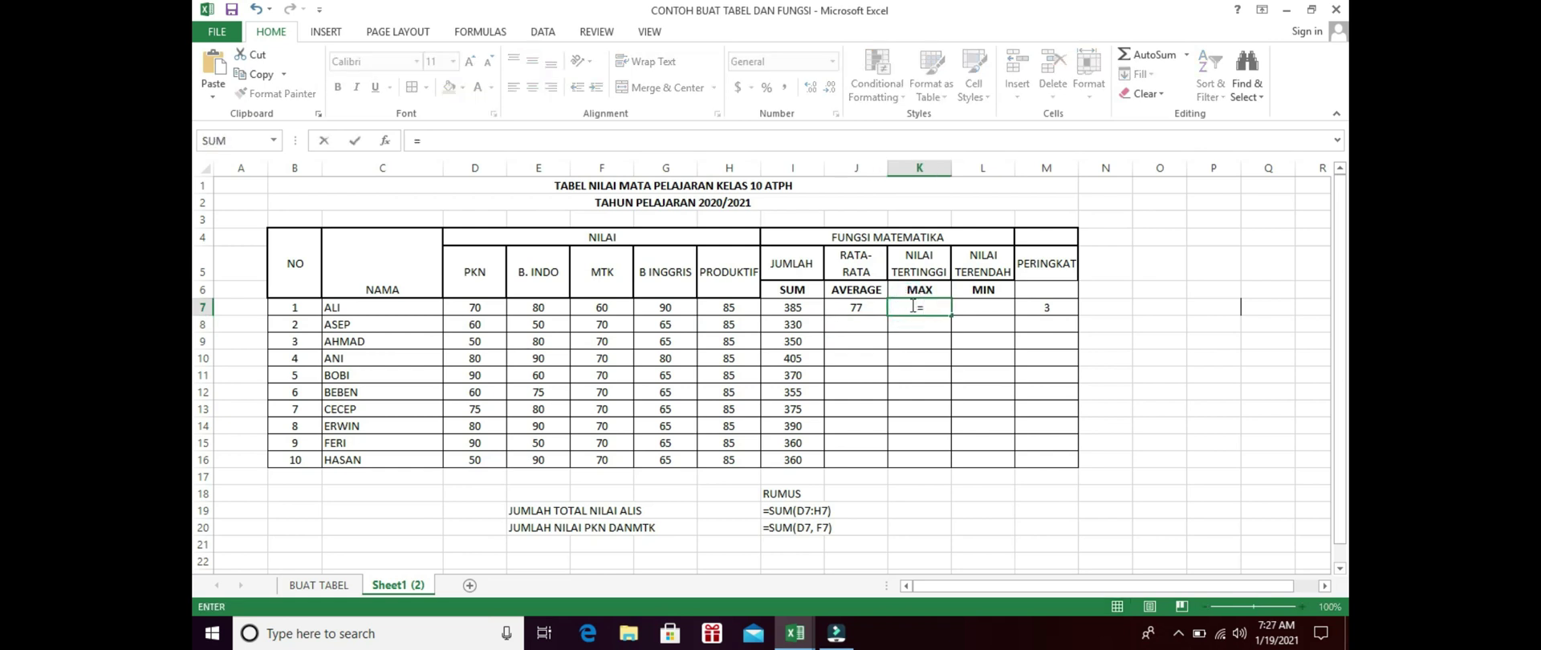
type("MAX")
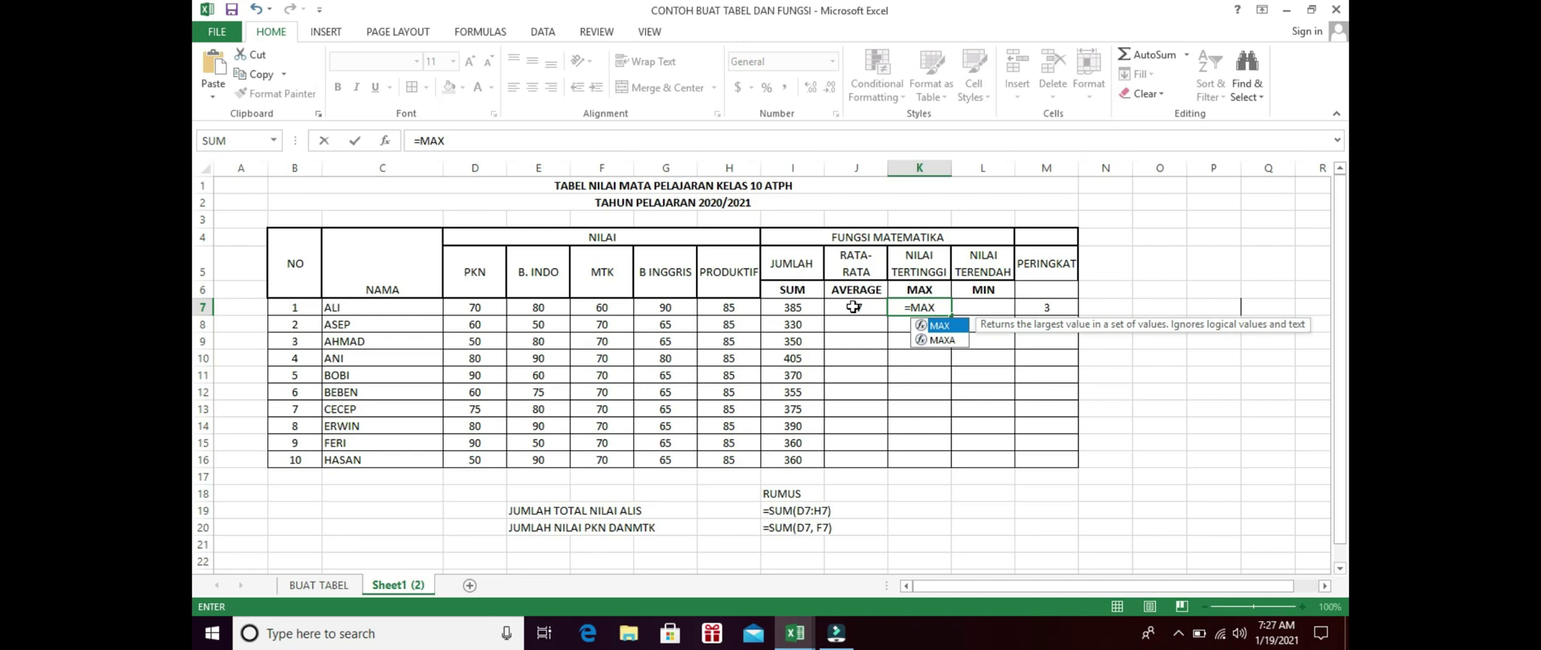
key("BackSpace")
key("BackSpace")
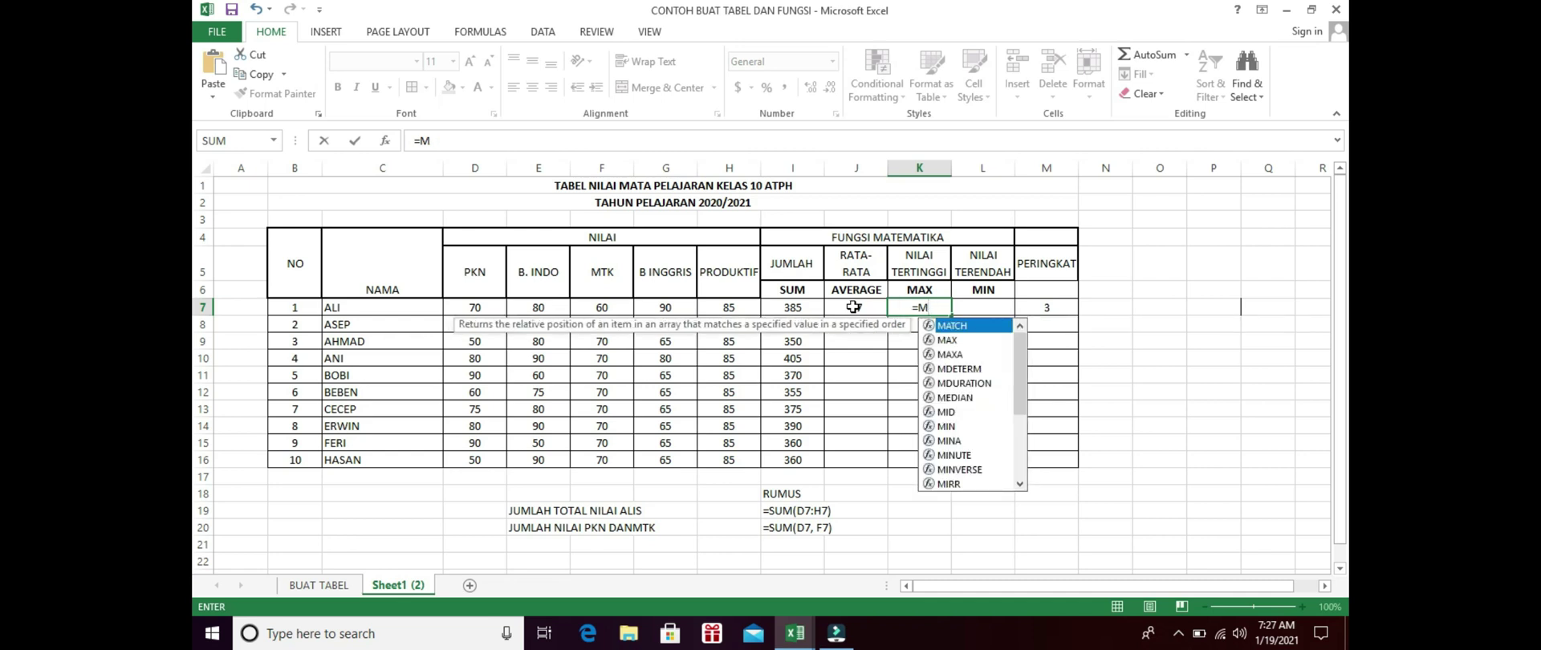
type("AX(")
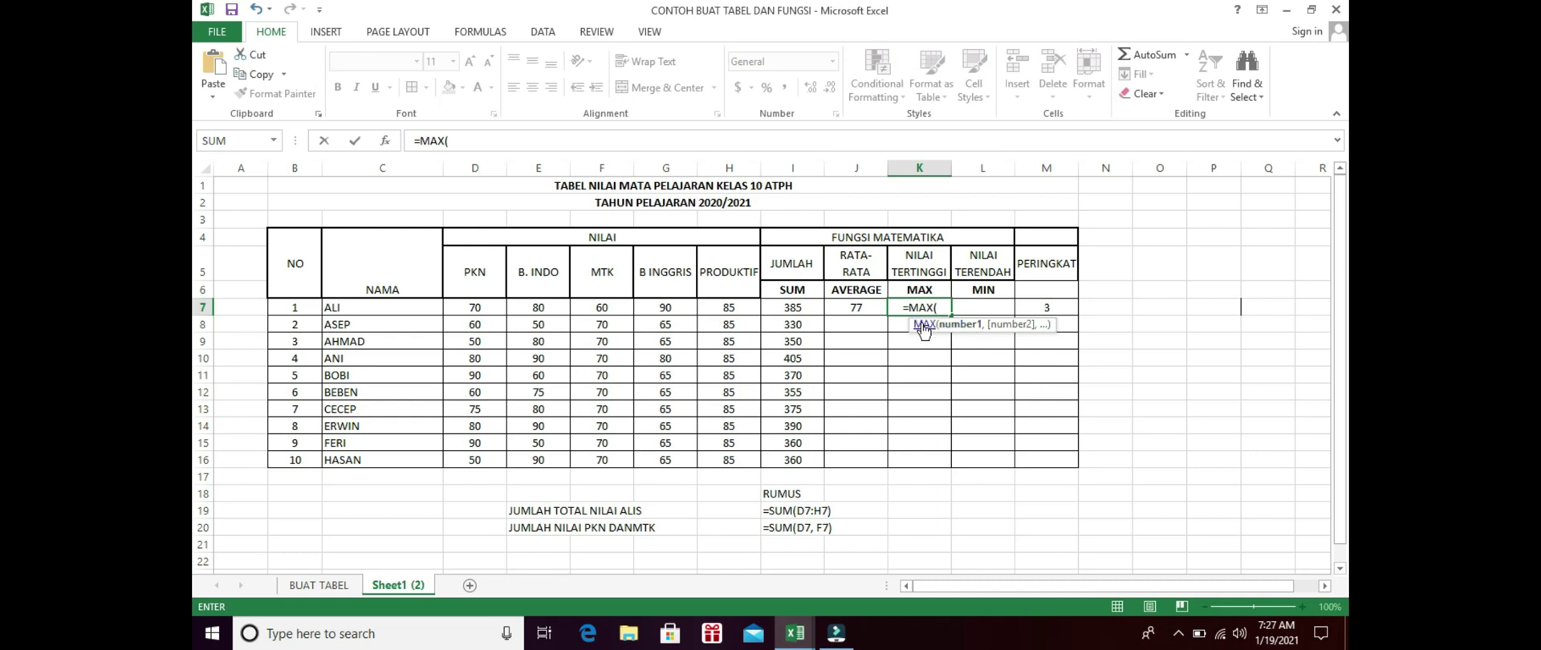
left_click_drag(475, 311, 725, 311)
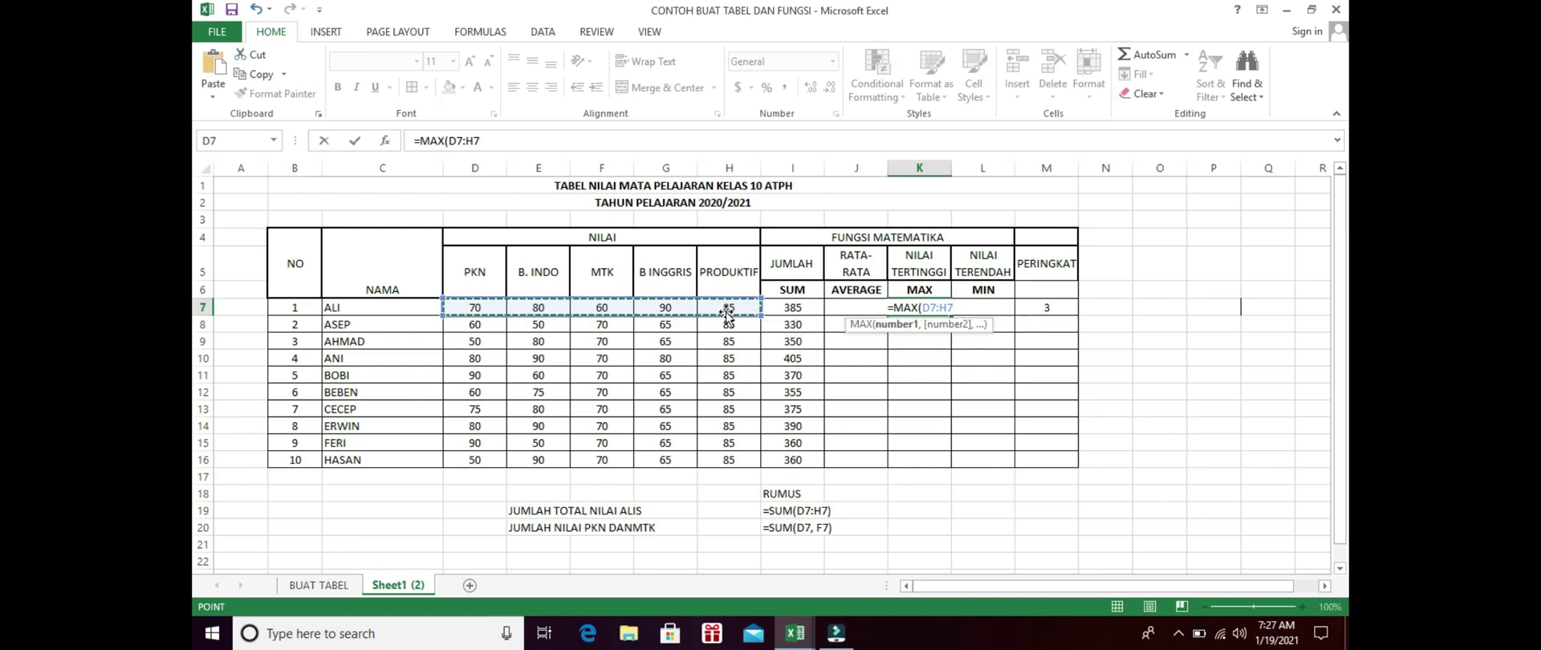
key("Return")
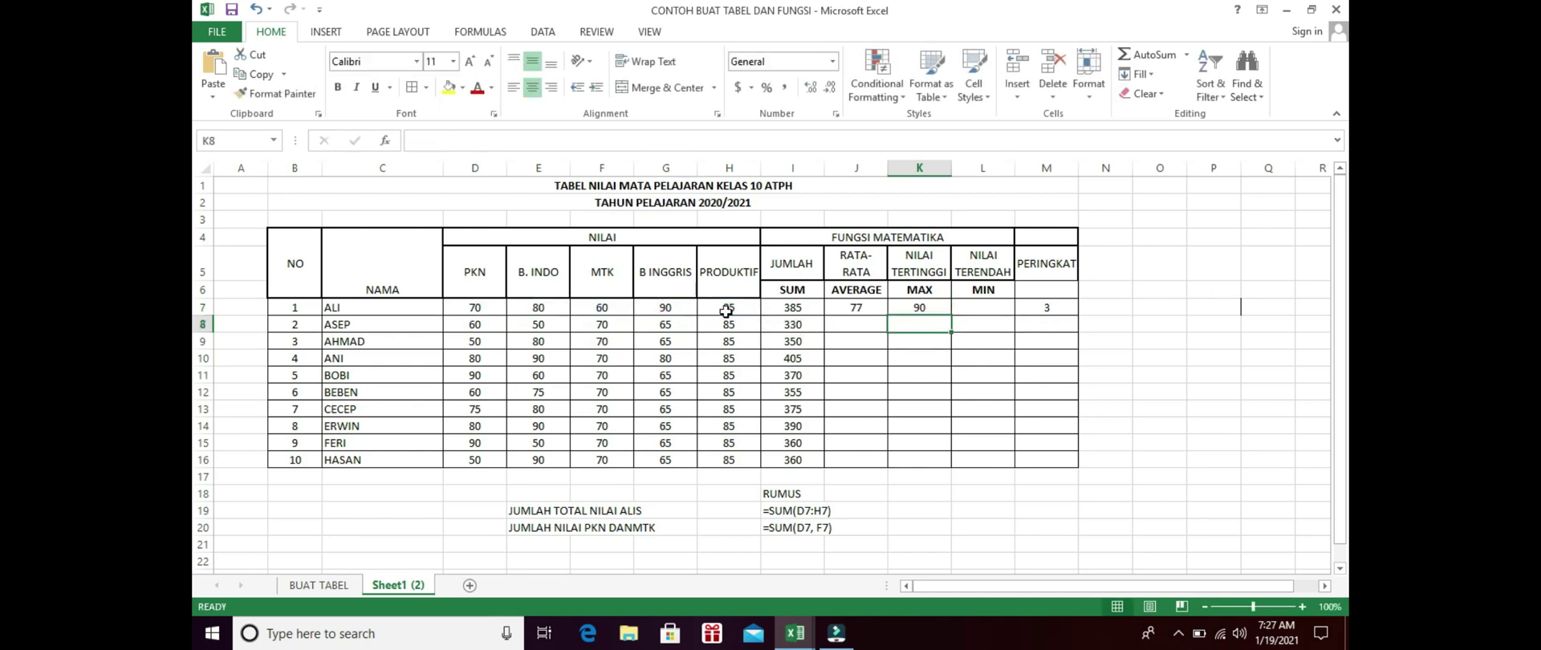
Step: Enter =MIN(D7:H7) in cell L7 for the lowest score, and fill the formulas in J7:L7 down to row 16 for all students
double_click(998, 302)
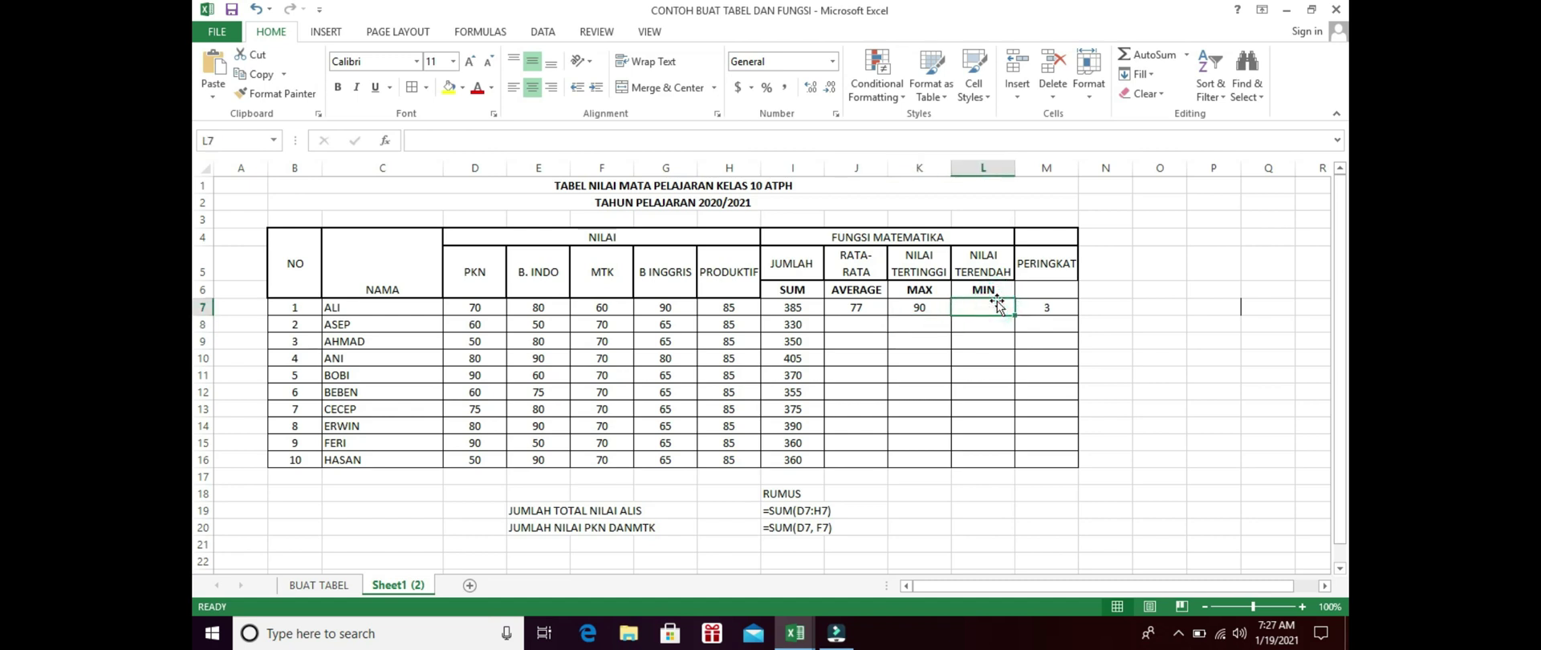
type("=")
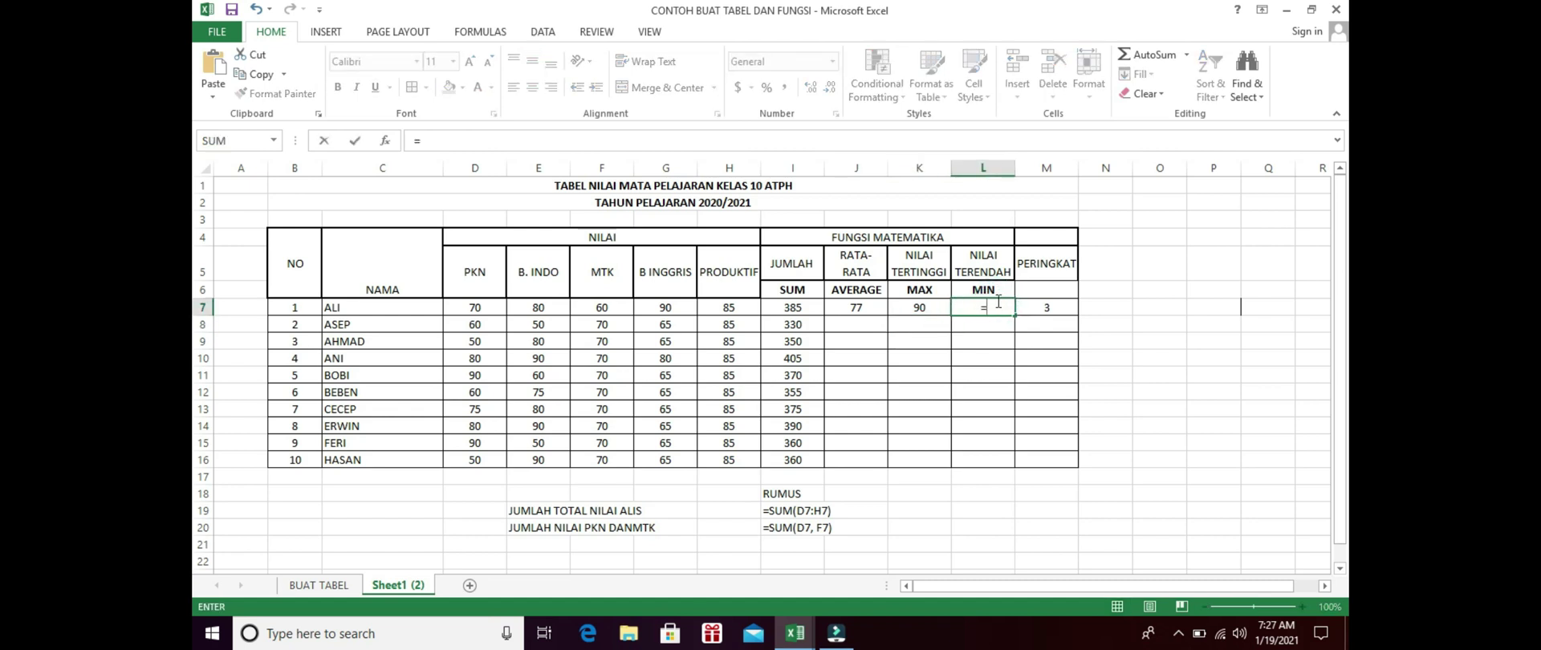
type("M")
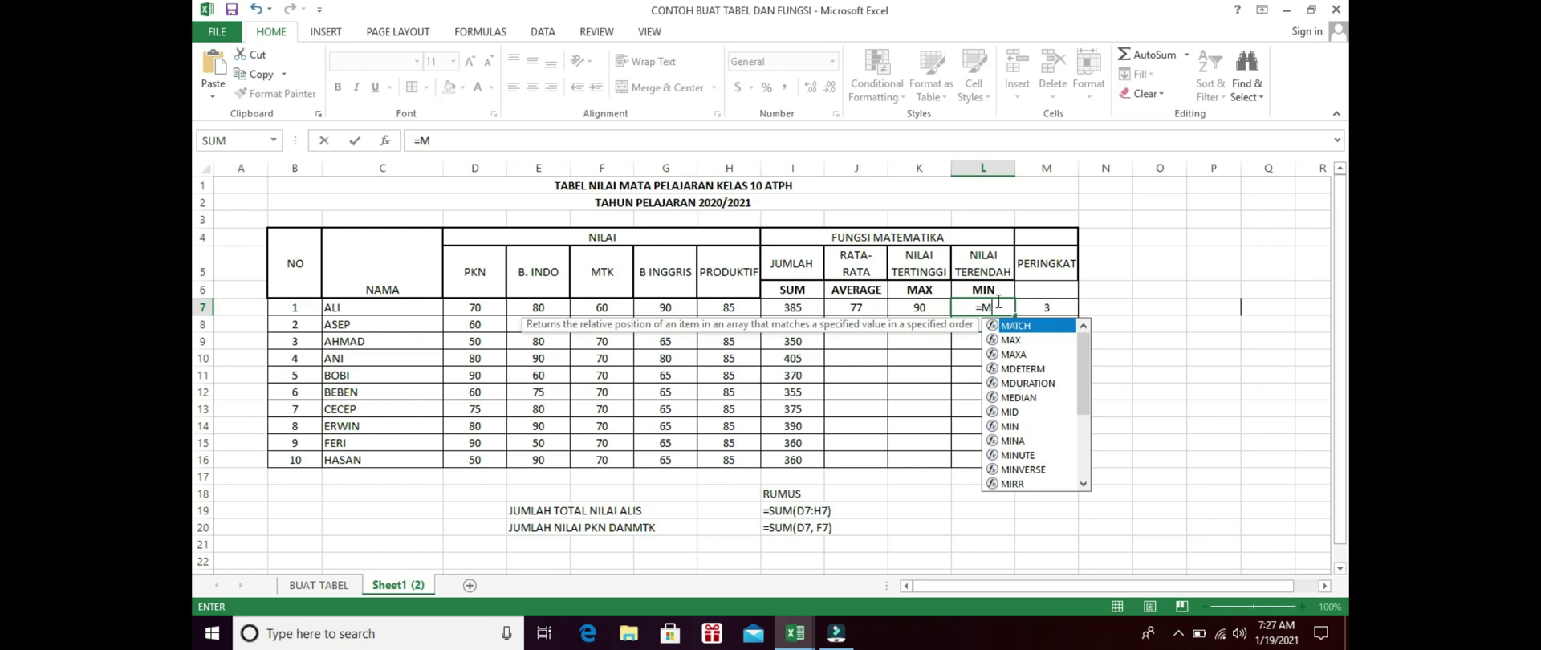
type("IN(")
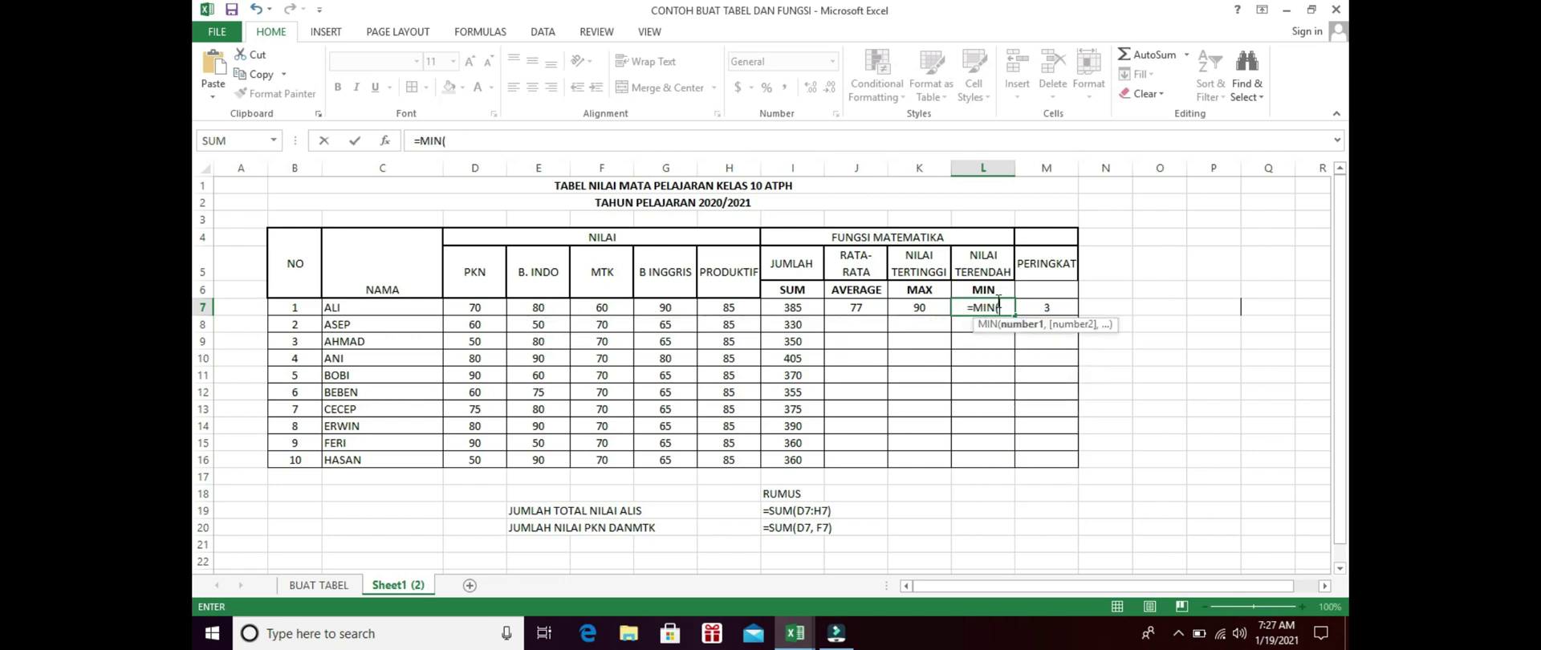
left_click_drag(471, 307, 733, 309)
key("Return")
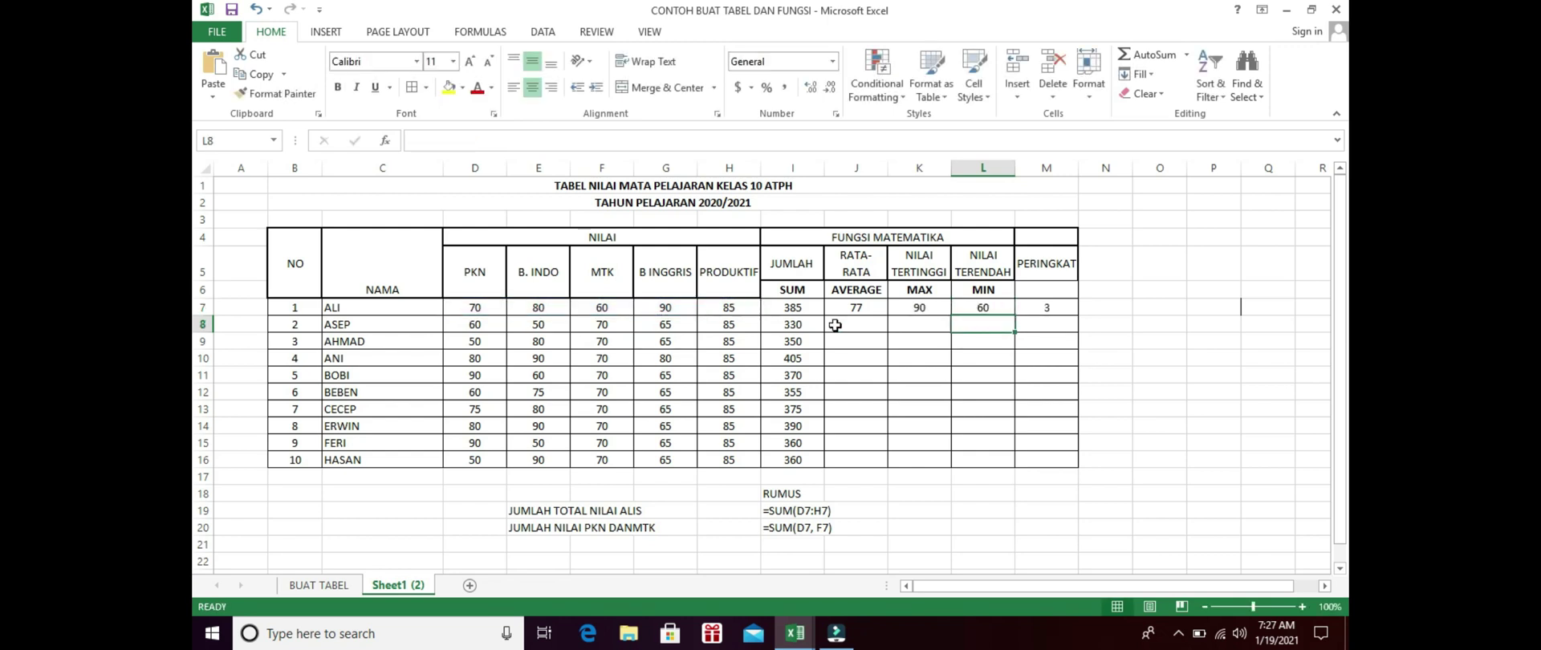
left_click_drag(855, 306, 1009, 469)
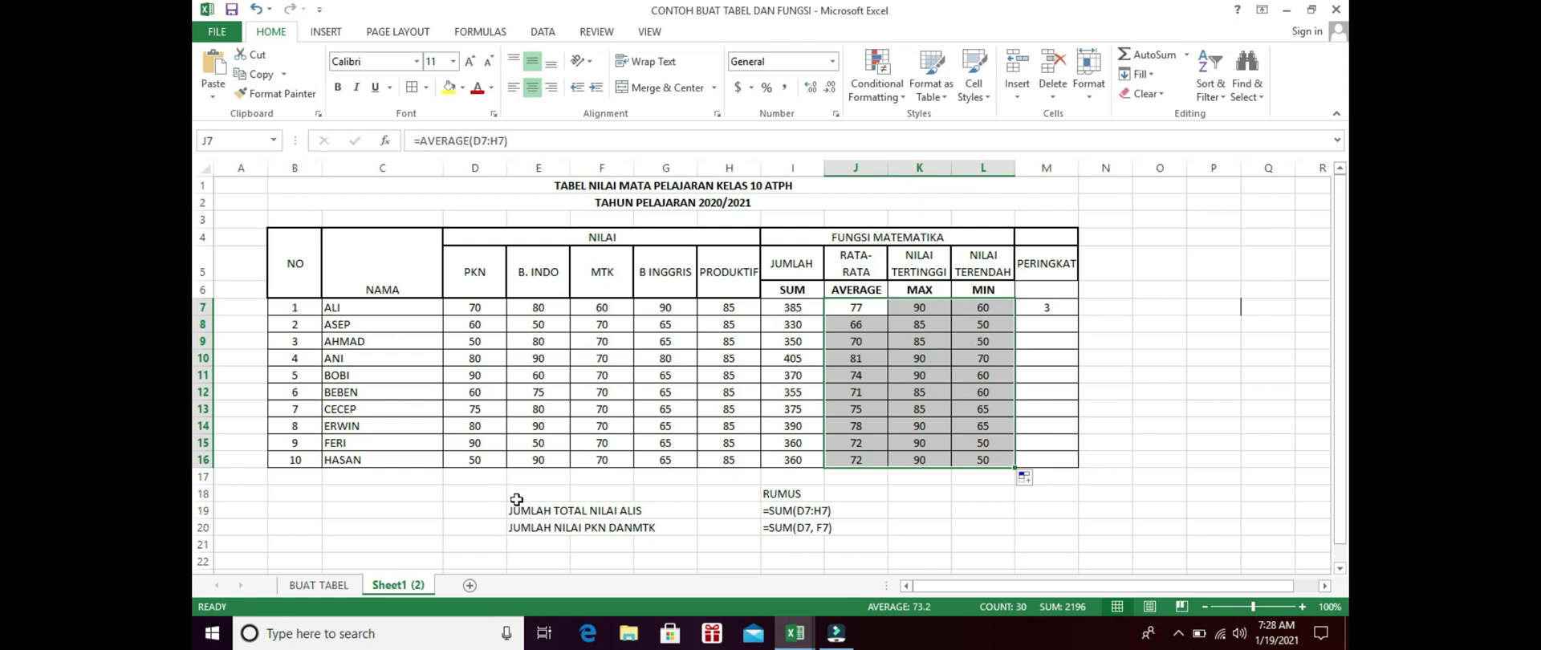
Step: Move the block of formula notes in E18:I21 down to E26:I29, clearing the rows directly below the table
left_click(542, 496)
left_click_drag(546, 498, 806, 532)
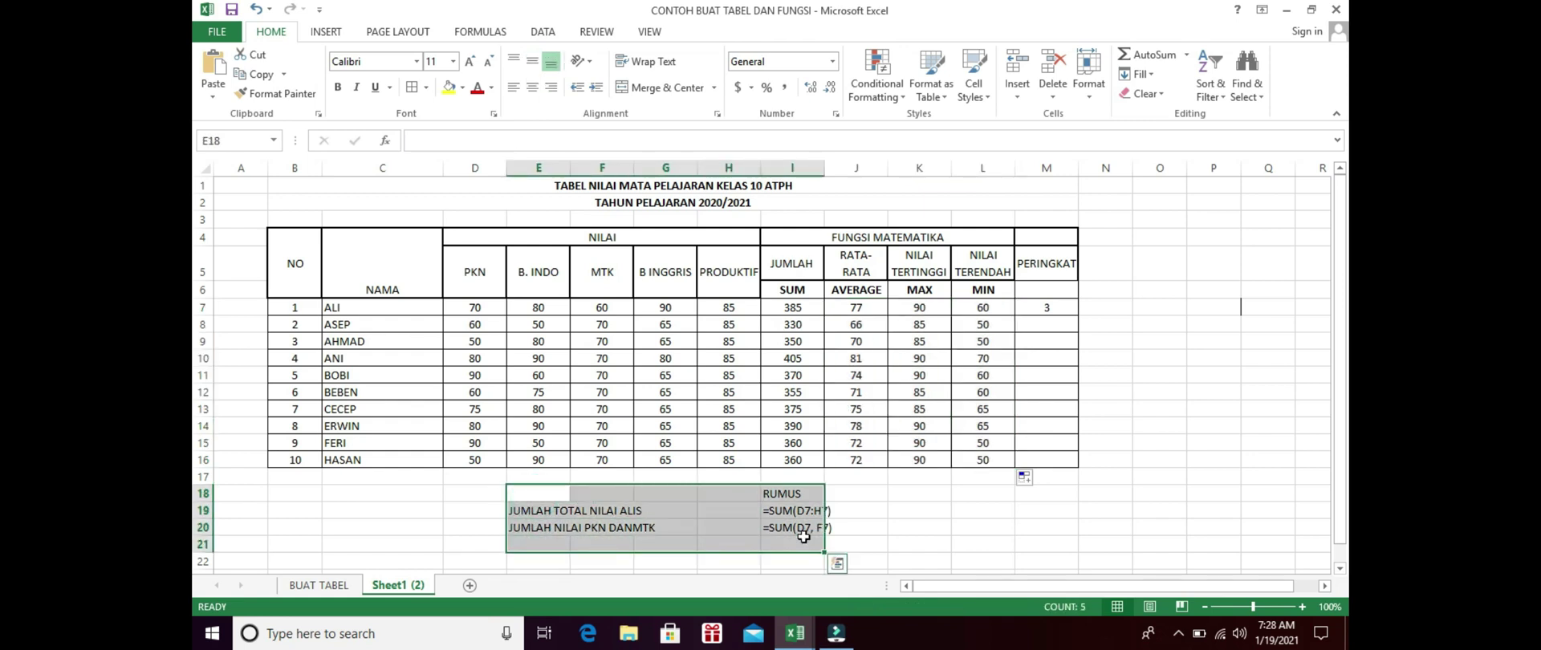
left_click_drag(634, 554, 589, 540)
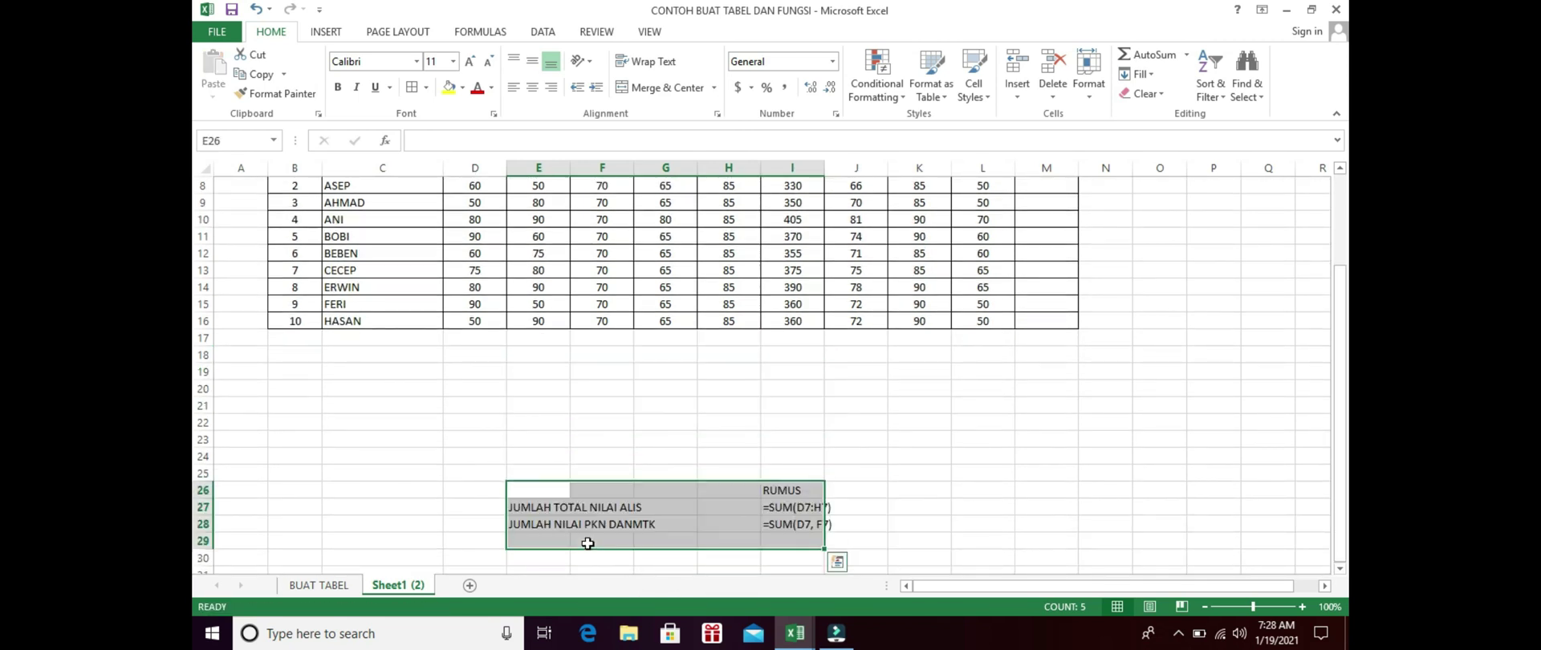
Step: Label cells C17 to C20 below the student names as SUM, AVERAGE, MAX and MIN
left_click(729, 342)
key("Up")
key("Up")
key("Up")
key("Up")
key("Up")
key("Up")
key("Up")
key("Up")
key("Up")
key("Up")
key("Up")
key("Up")
key("Up")
key("Up")
key("Up")
key("Up")
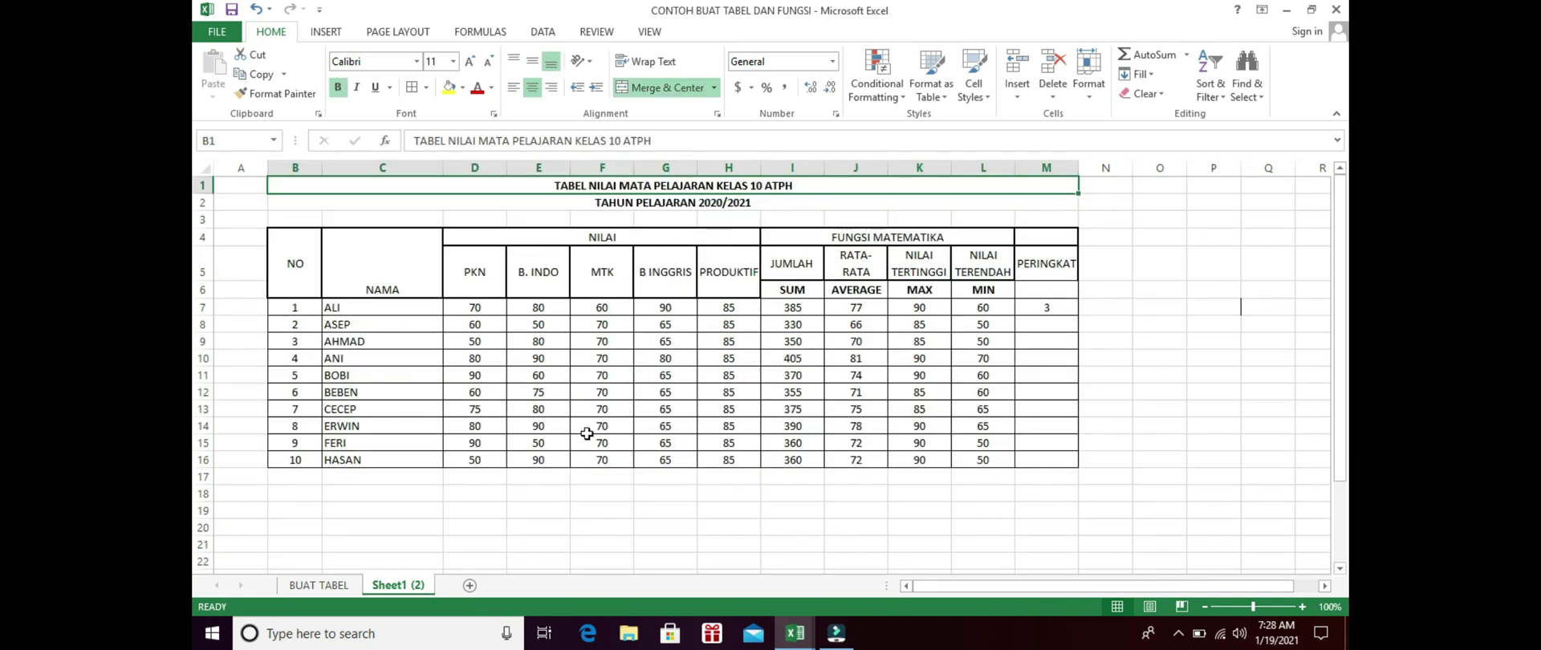
left_click(349, 478)
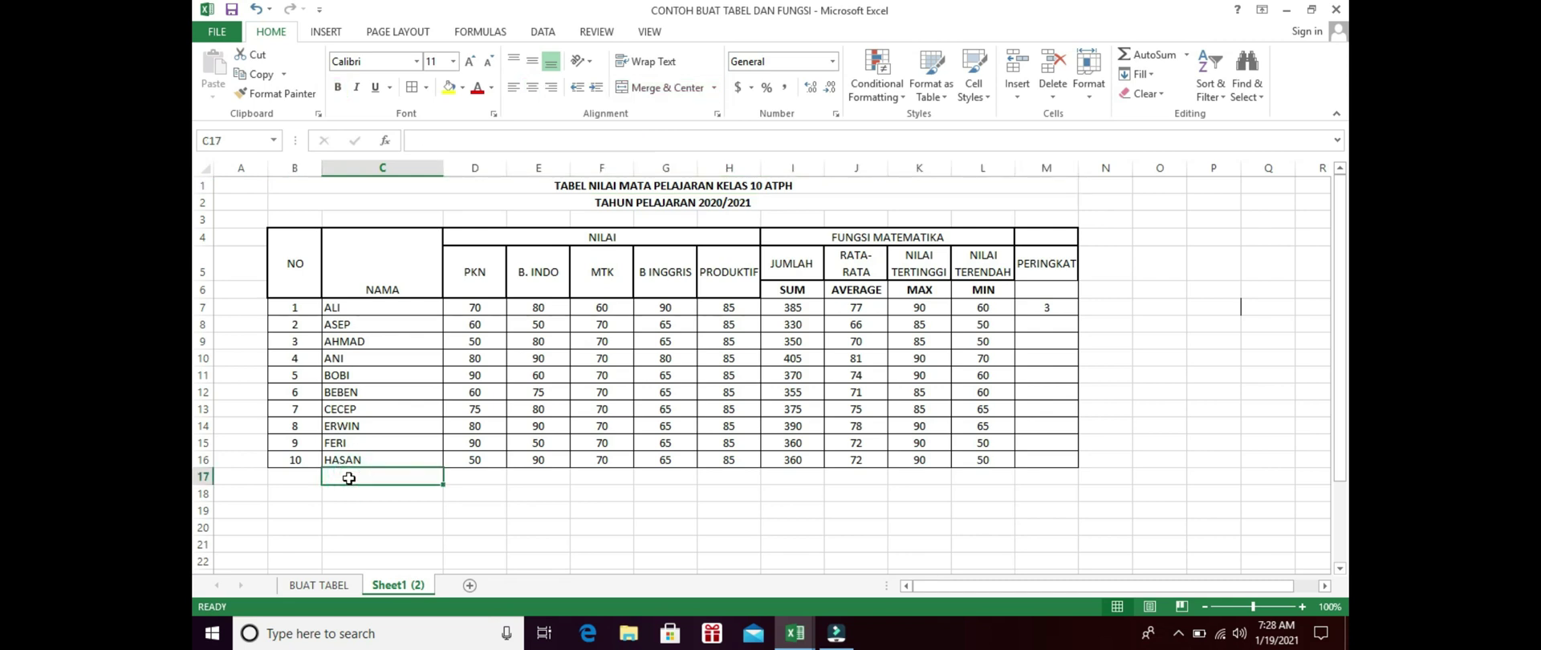
type("SUM")
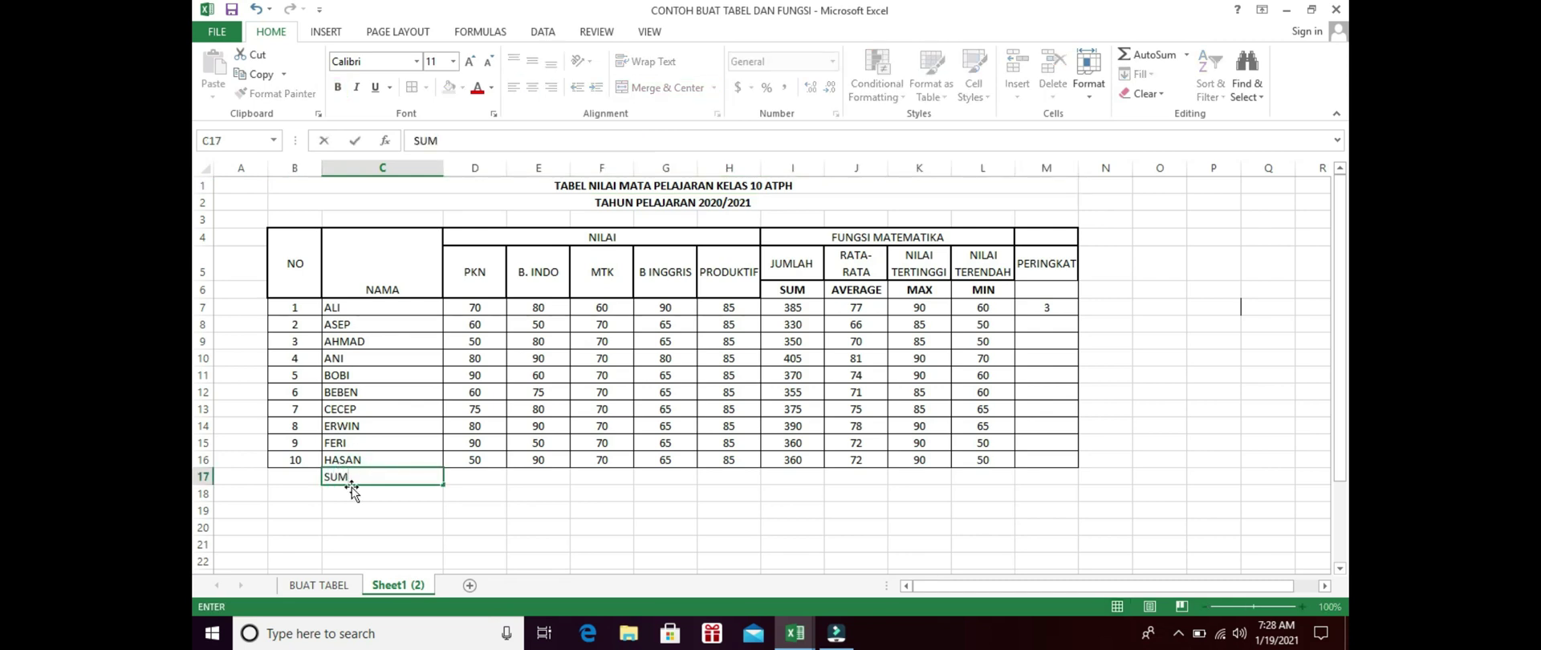
key("Return")
type("AVERA")
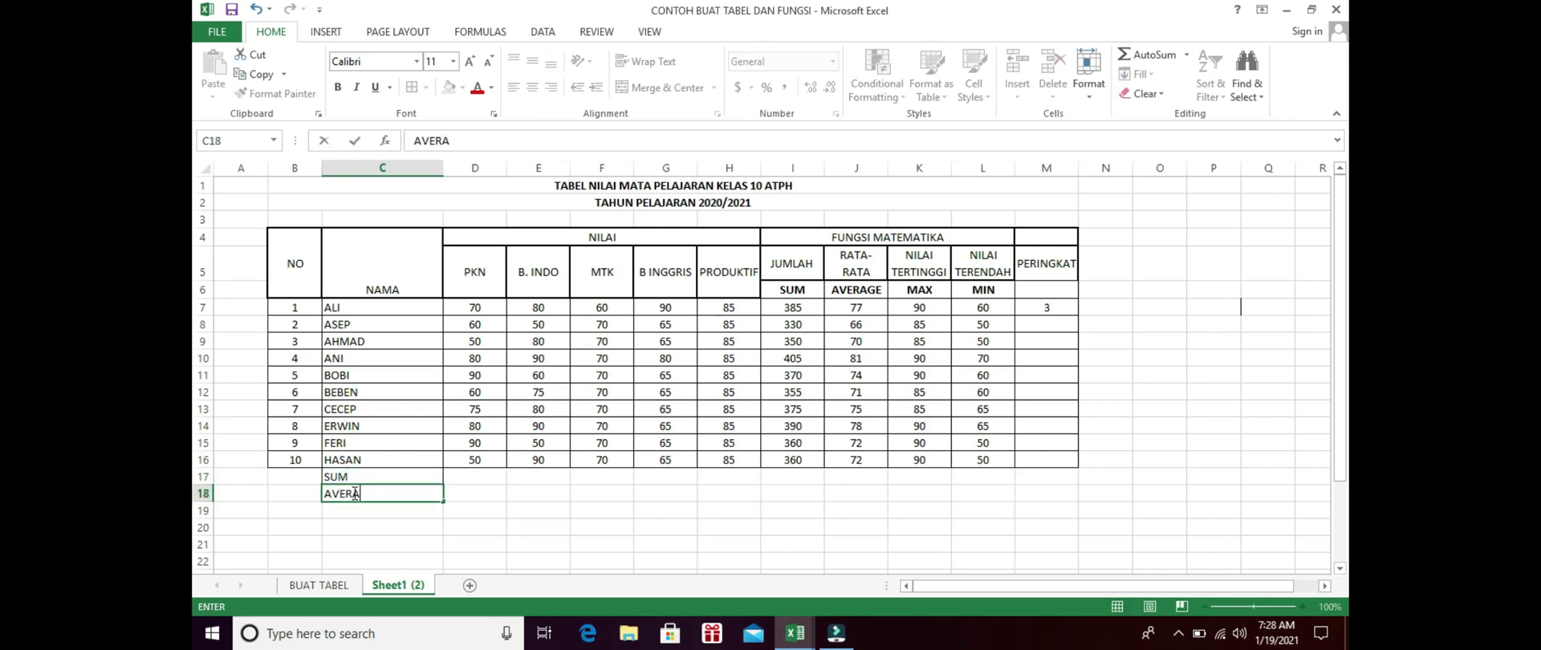
type("GE")
key("Return")
type("MAX")
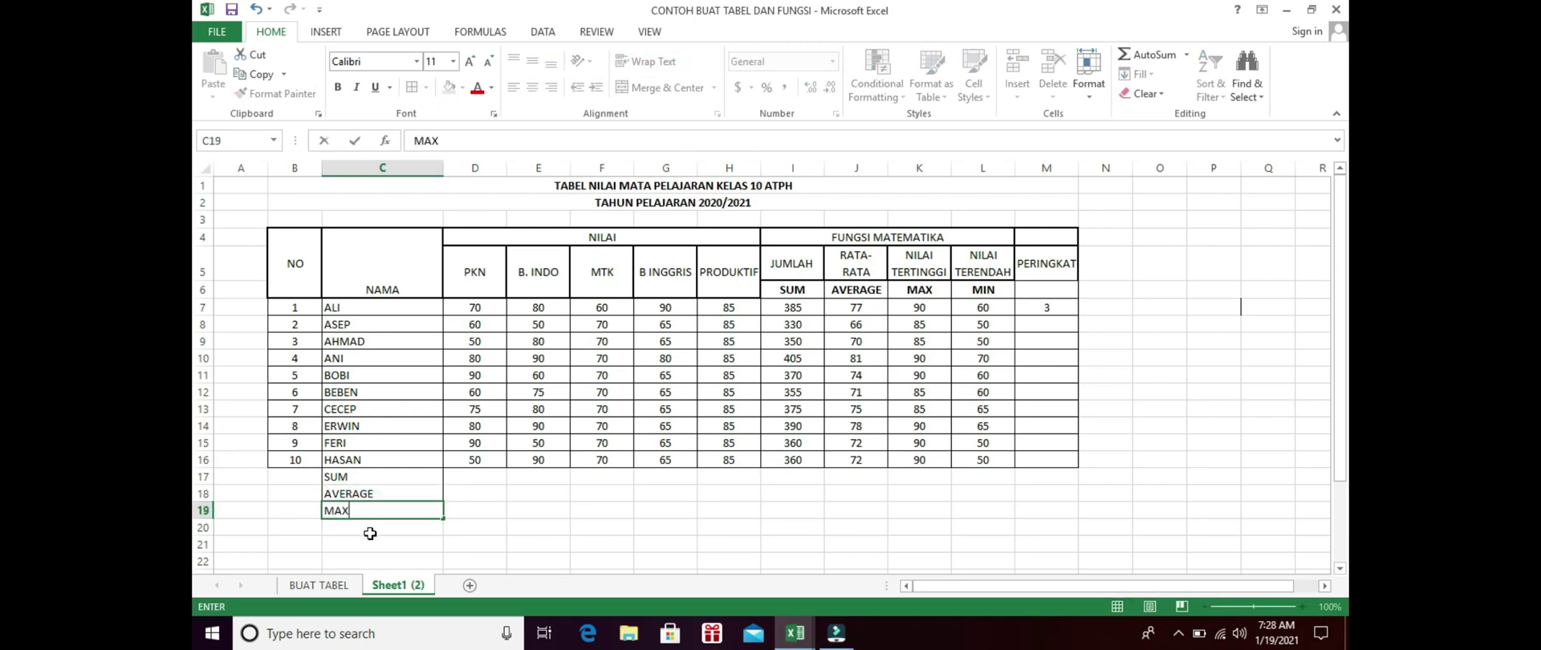
left_click(371, 532)
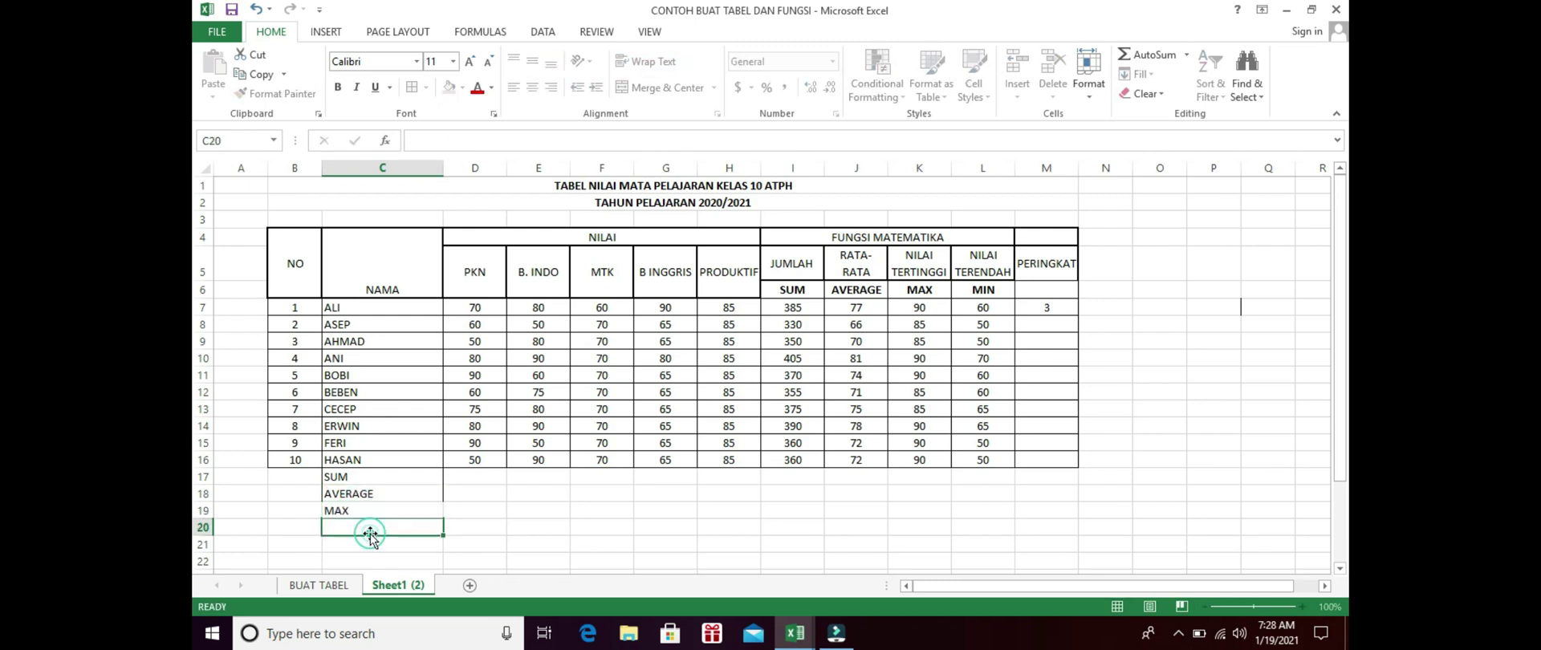
type("MIN")
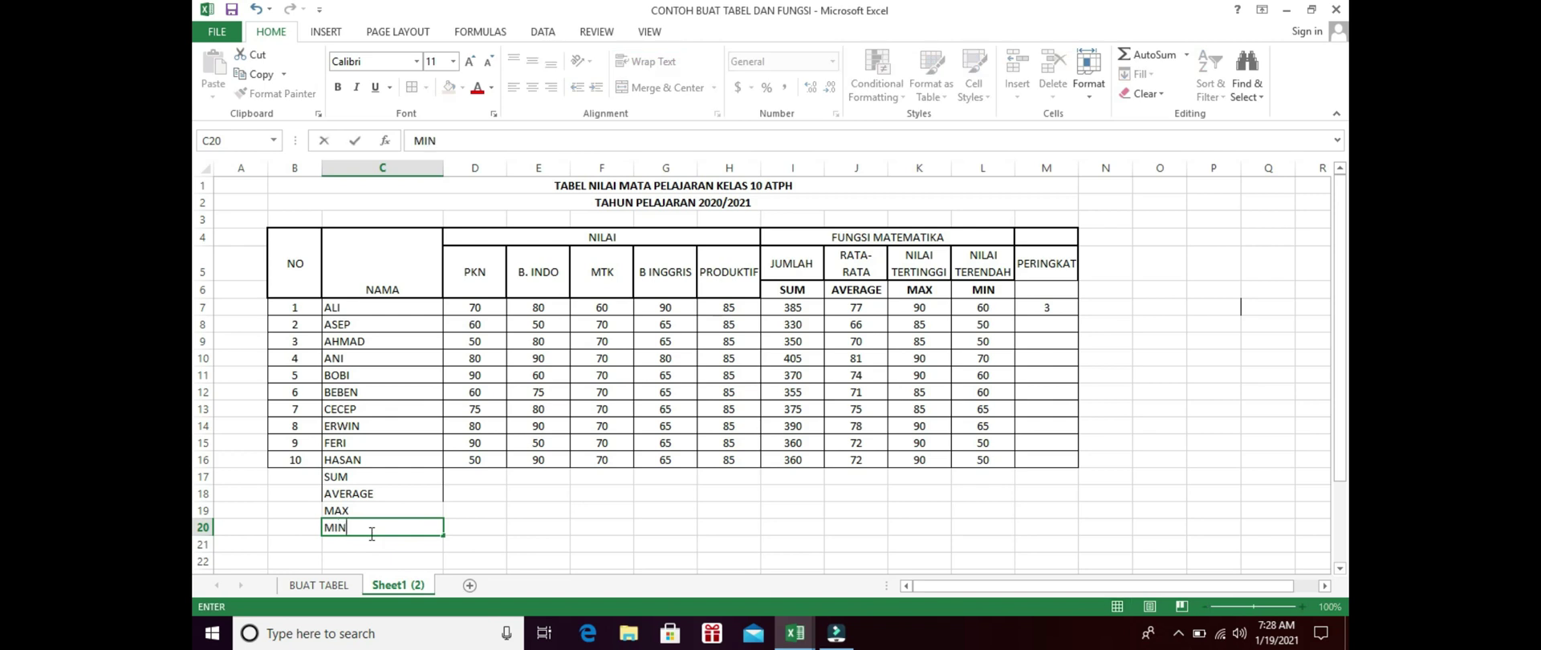
Step: Total all students' PKN scores in cell D17 with =SUM(D7:D16)
left_click(459, 478)
type("=")
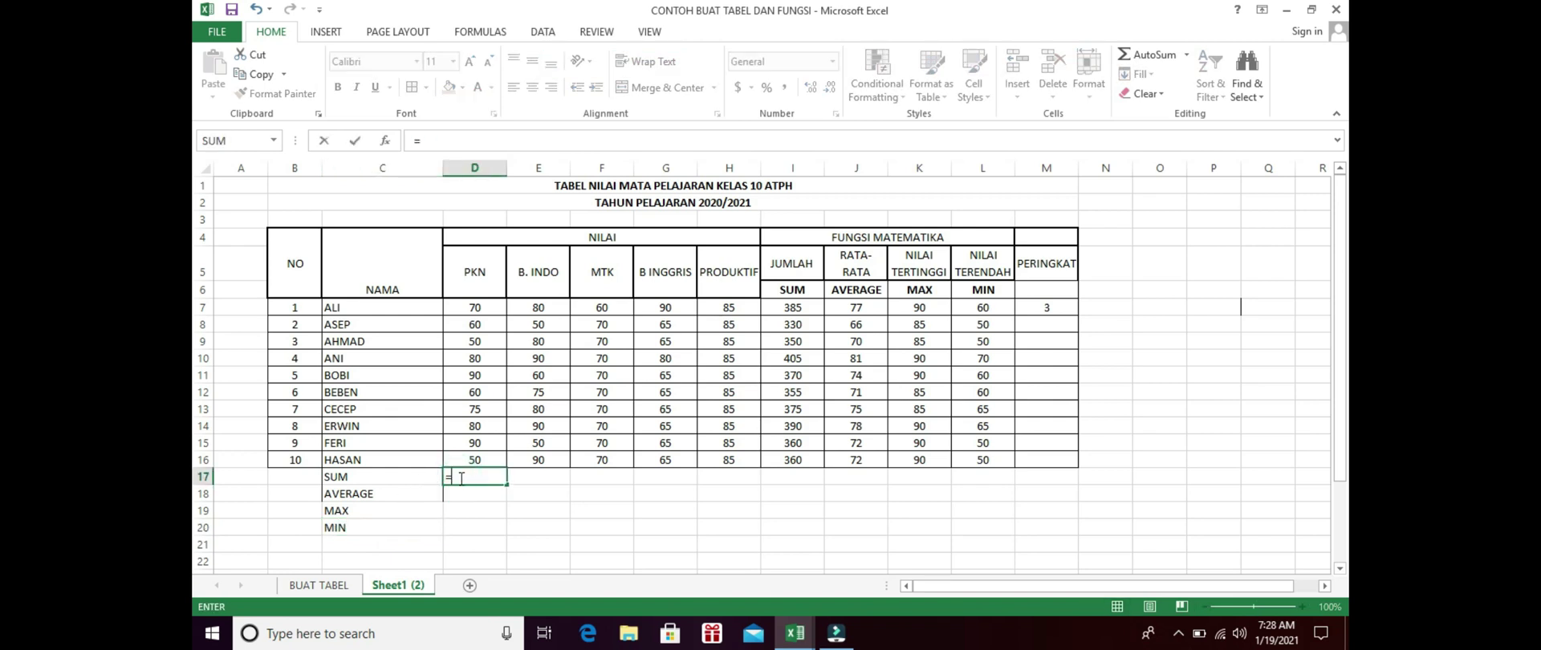
type("SUM(")
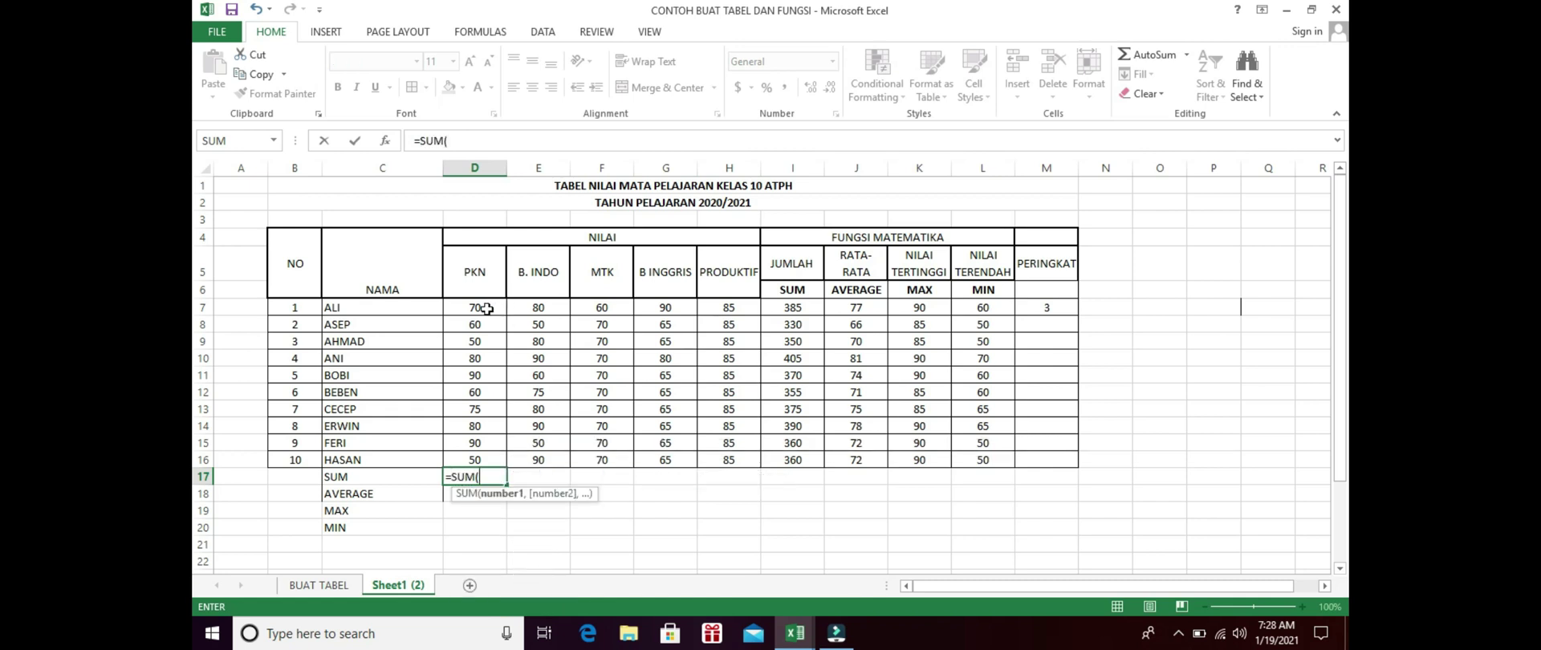
left_click_drag(484, 305, 462, 467)
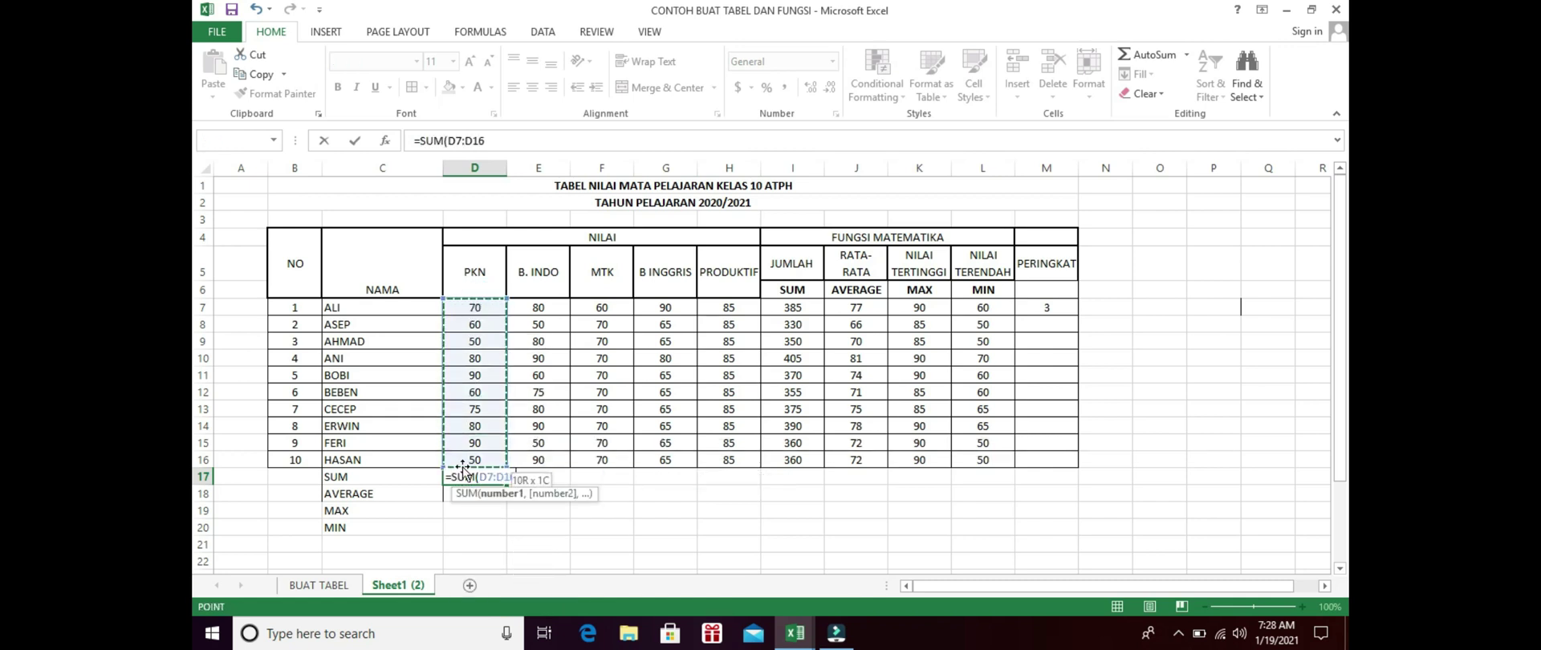
key("Return")
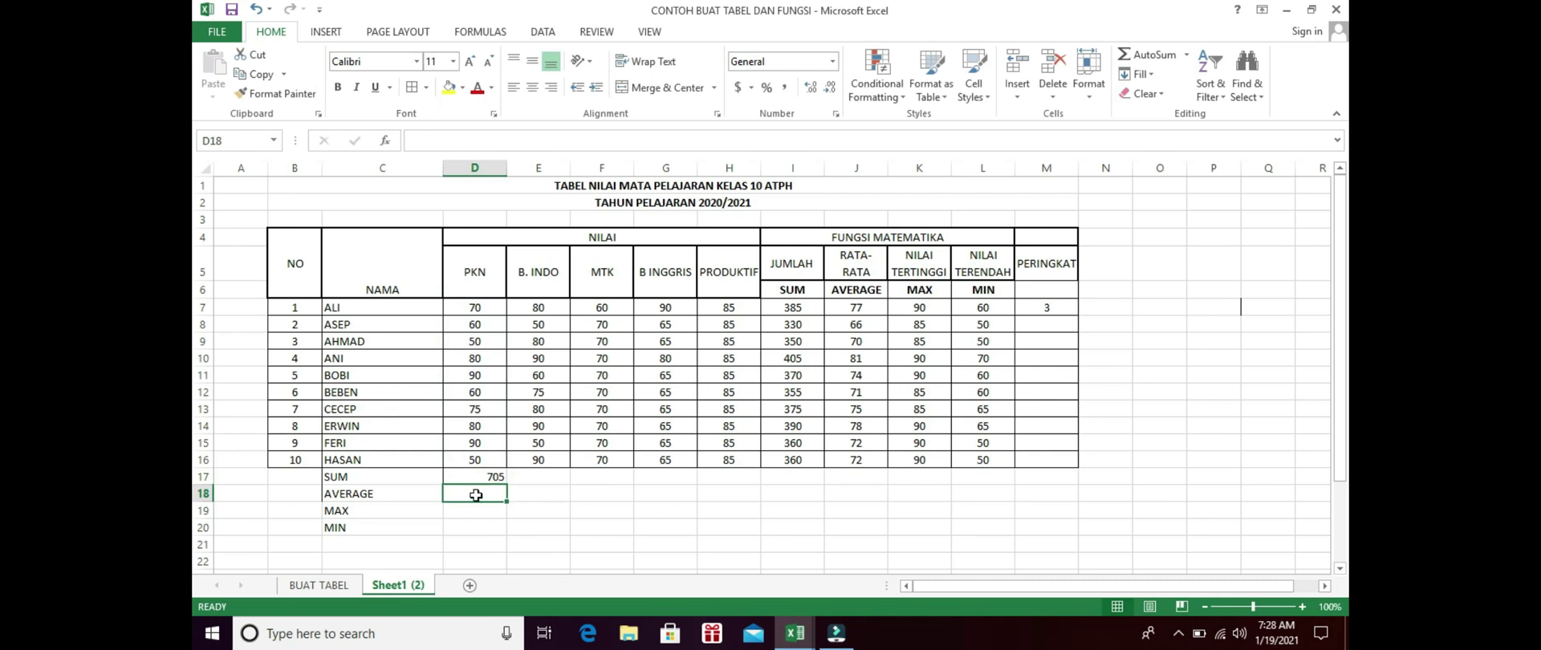
Step: Average all students' PKN scores in cell D18 with =AVERAGE(D7:D16)
type("=AVERAGE(")
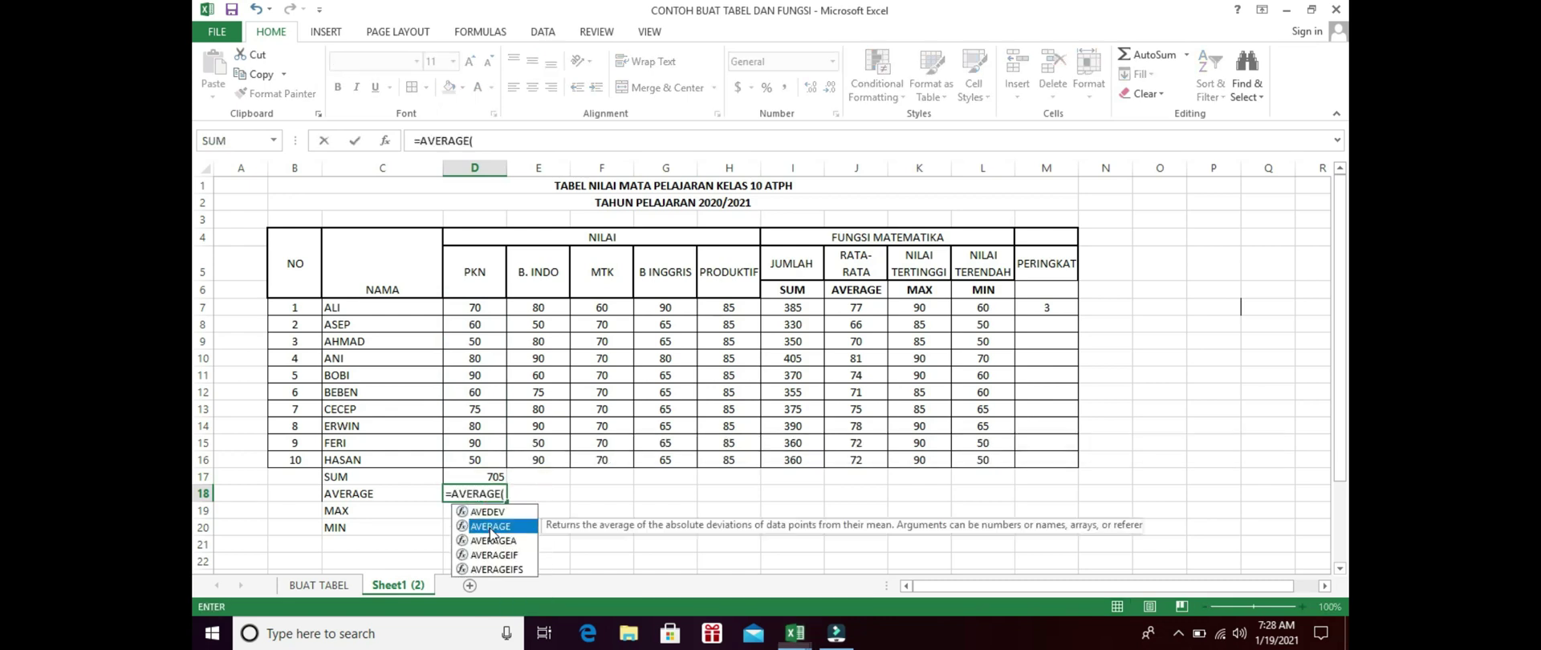
double_click(491, 527)
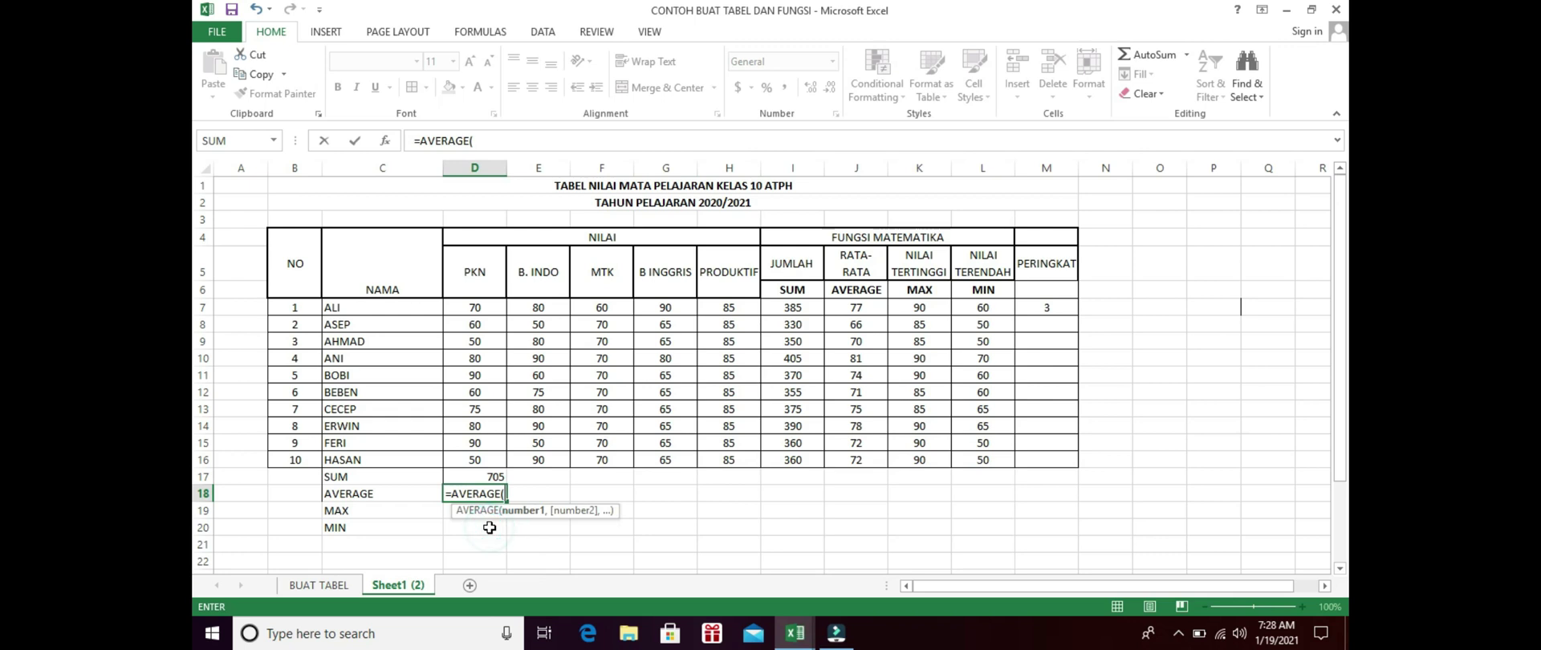
left_click_drag(488, 302, 462, 466)
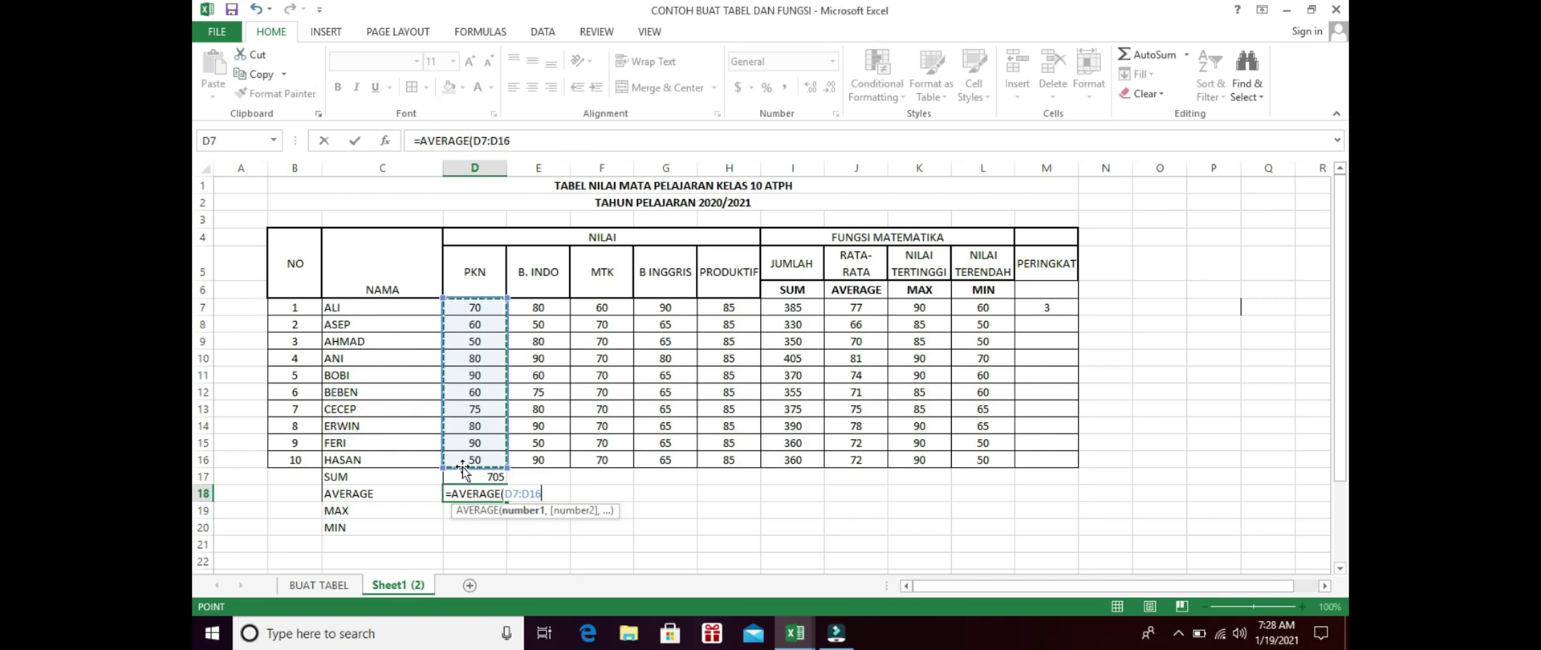
key("Return")
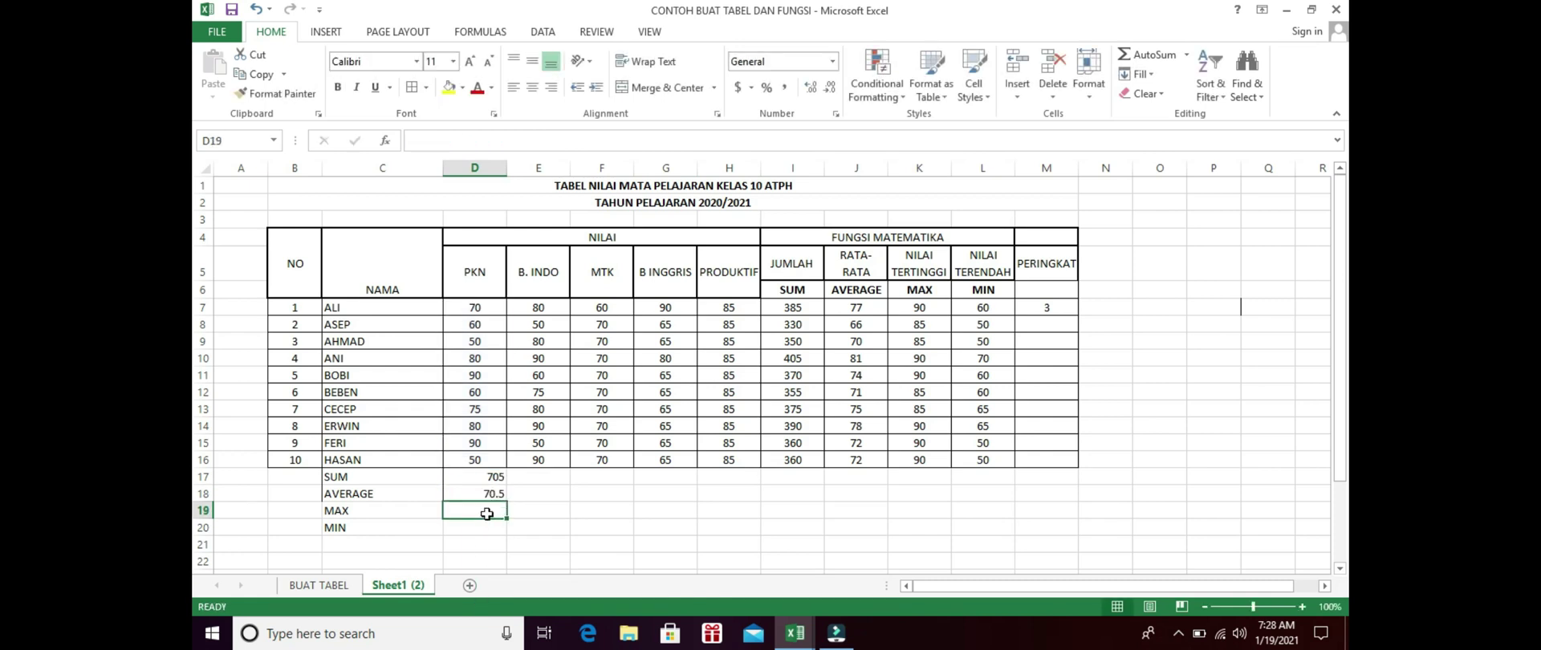
Step: Find the highest PKN score in cell D19 with =MAX(D7:D16)
type("=MAX")
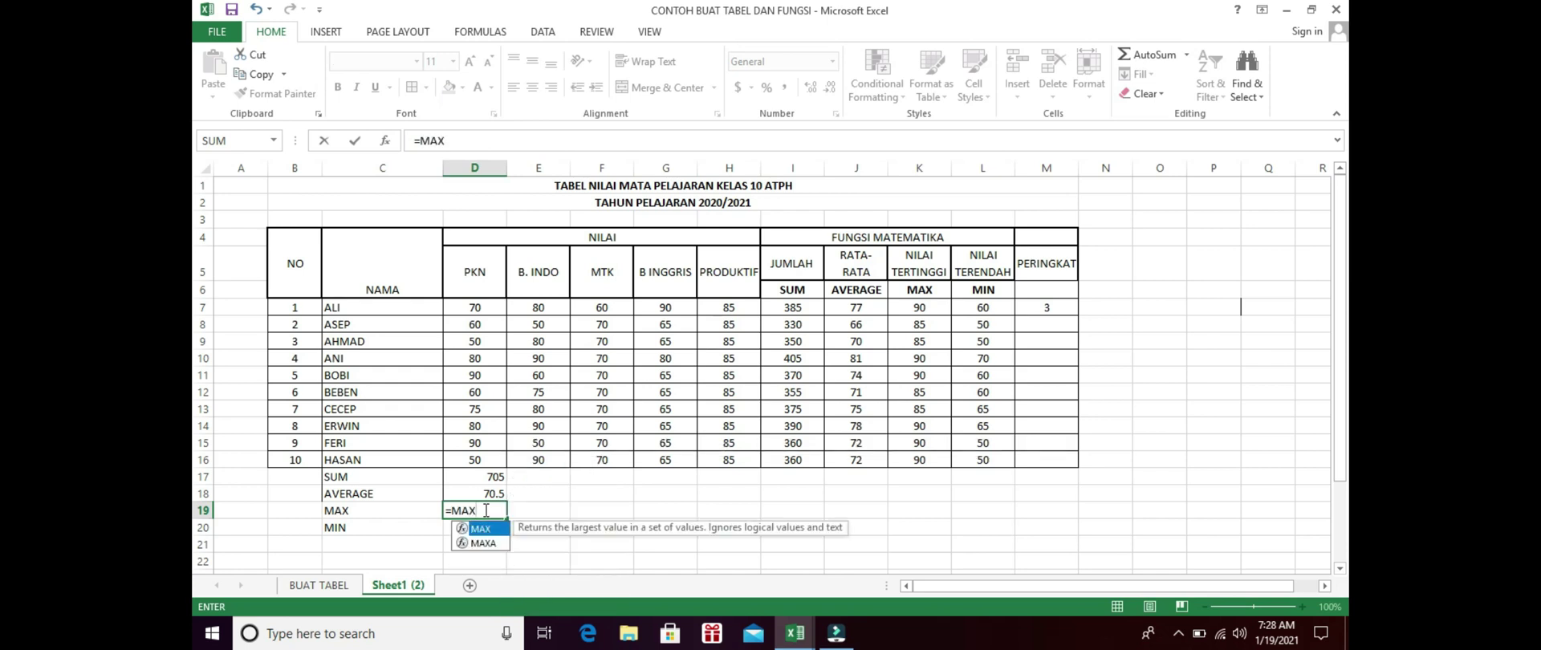
type("(")
left_click_drag(479, 306, 479, 461)
key("Return")
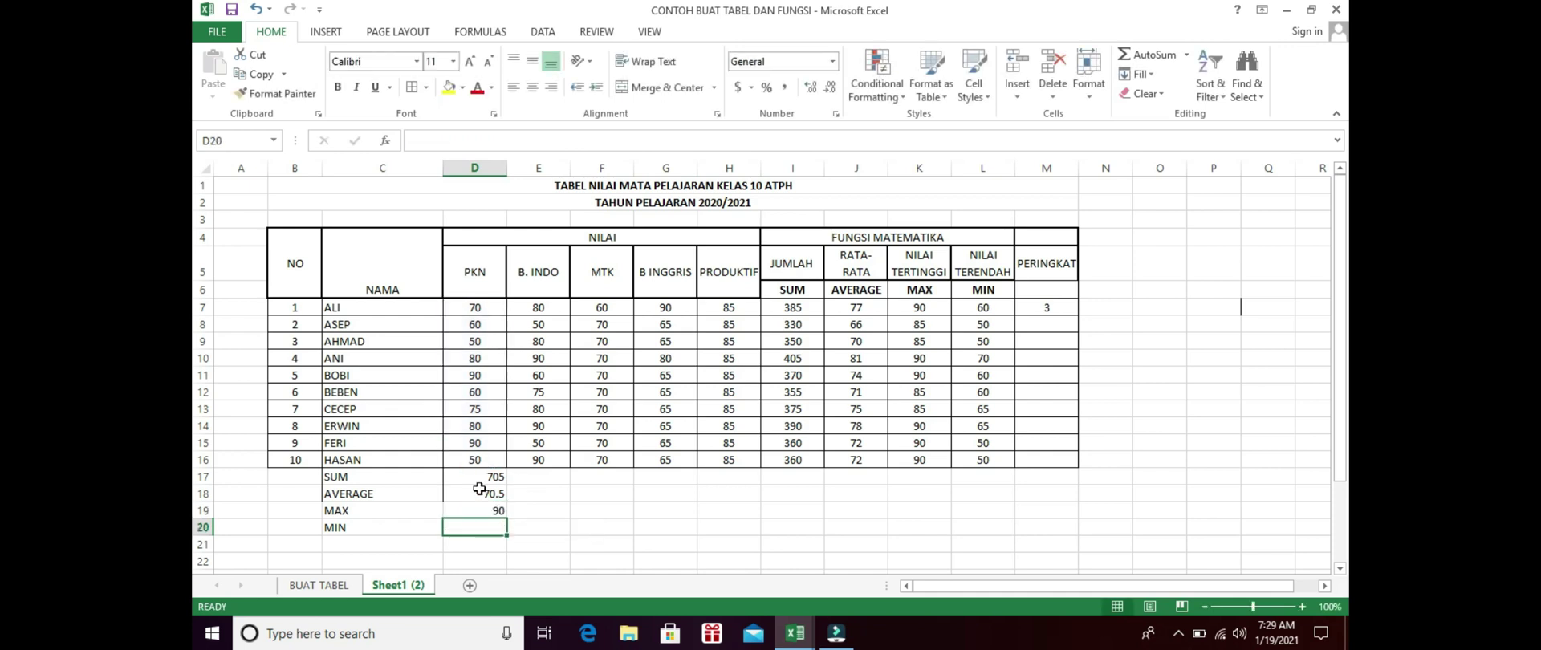
Step: Find the lowest PKN score in cell D20 with =MIN(D7:D16)
type("=")
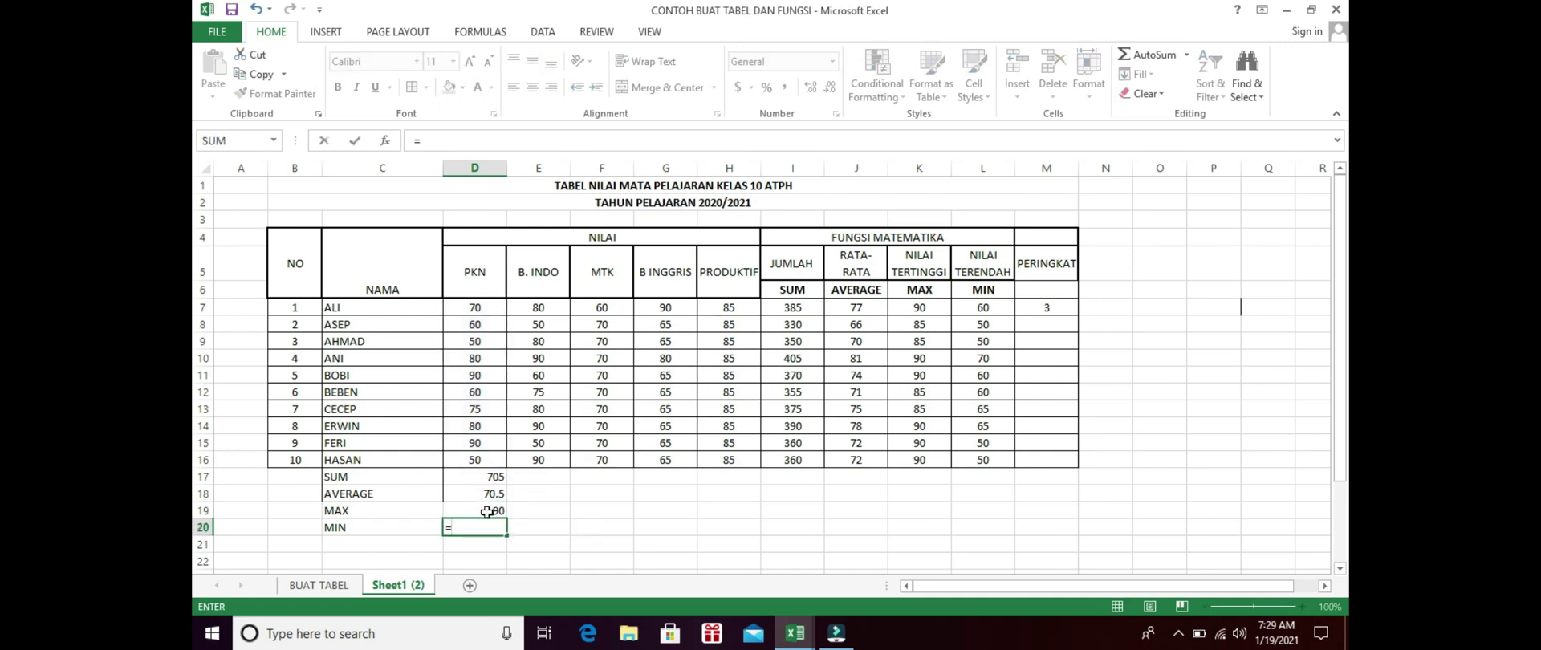
type("MIN(")
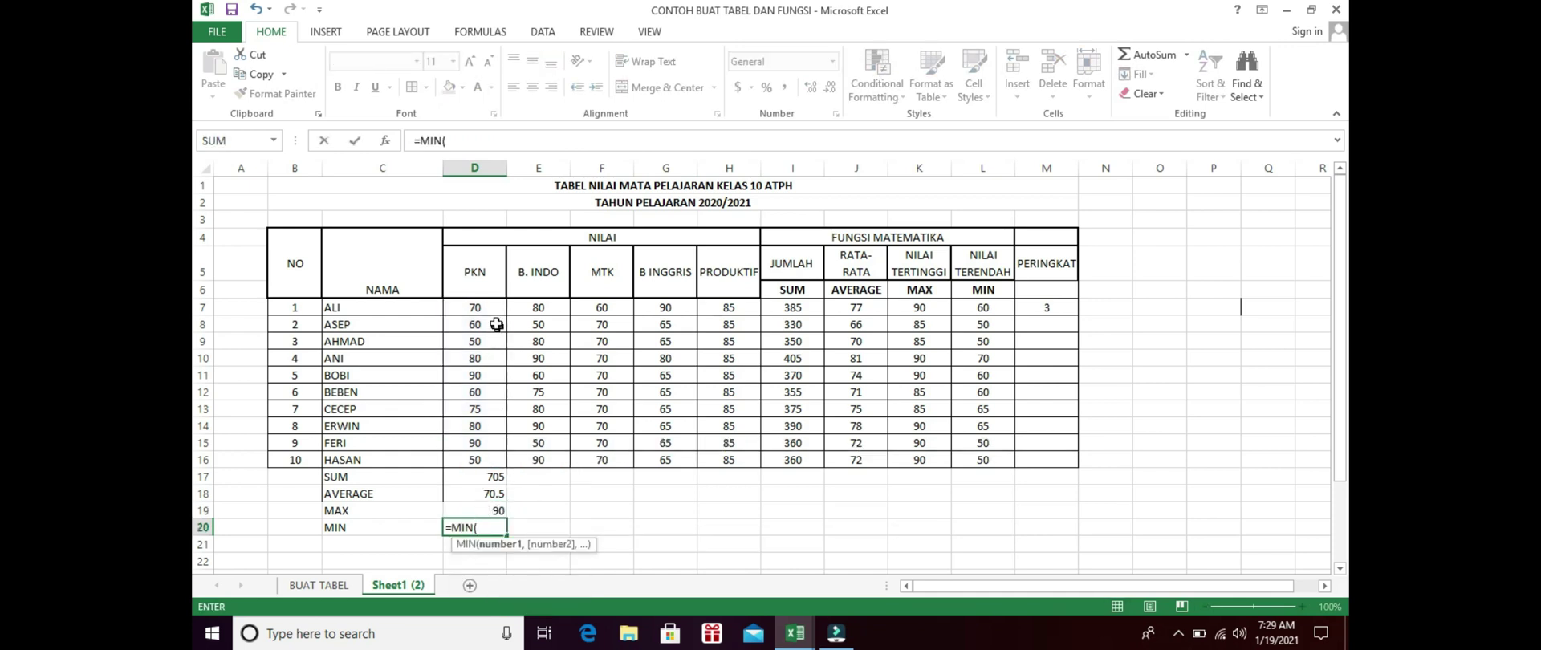
left_click_drag(482, 306, 473, 462)
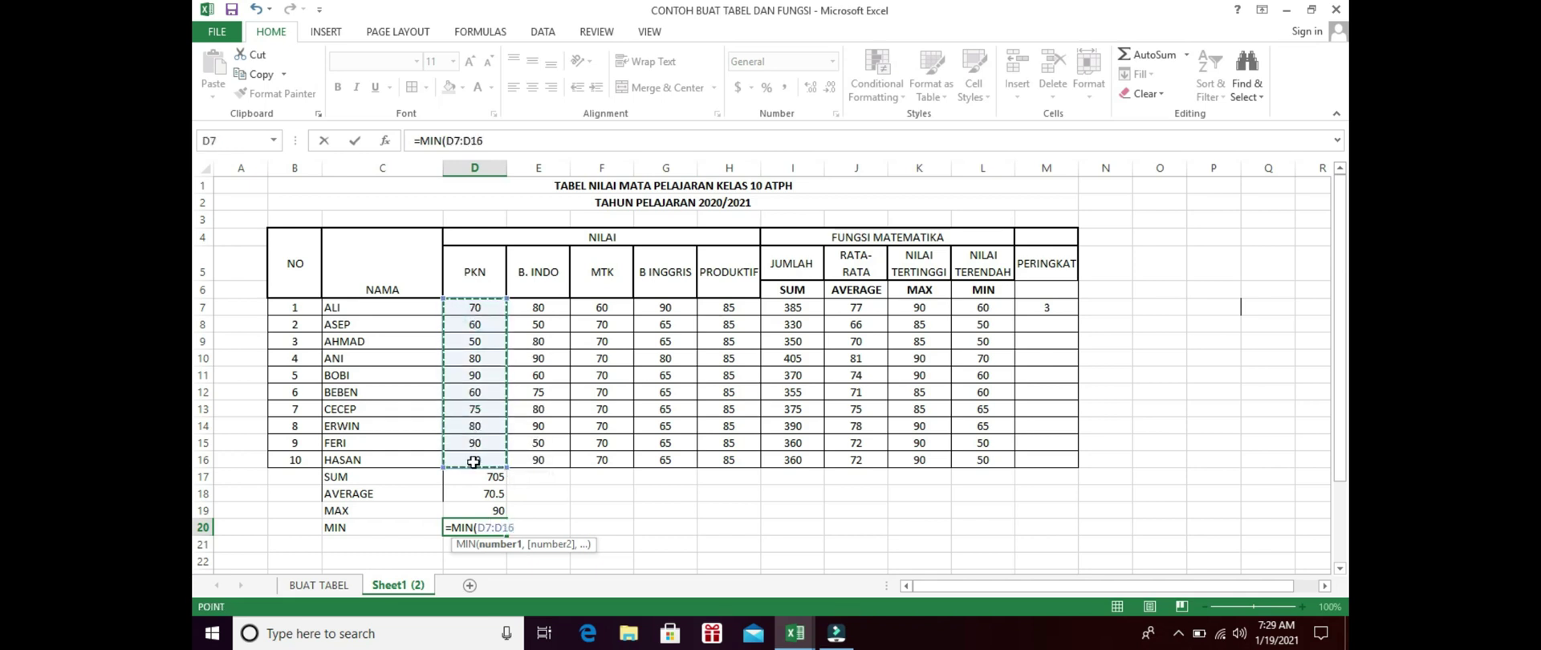
key("Return")
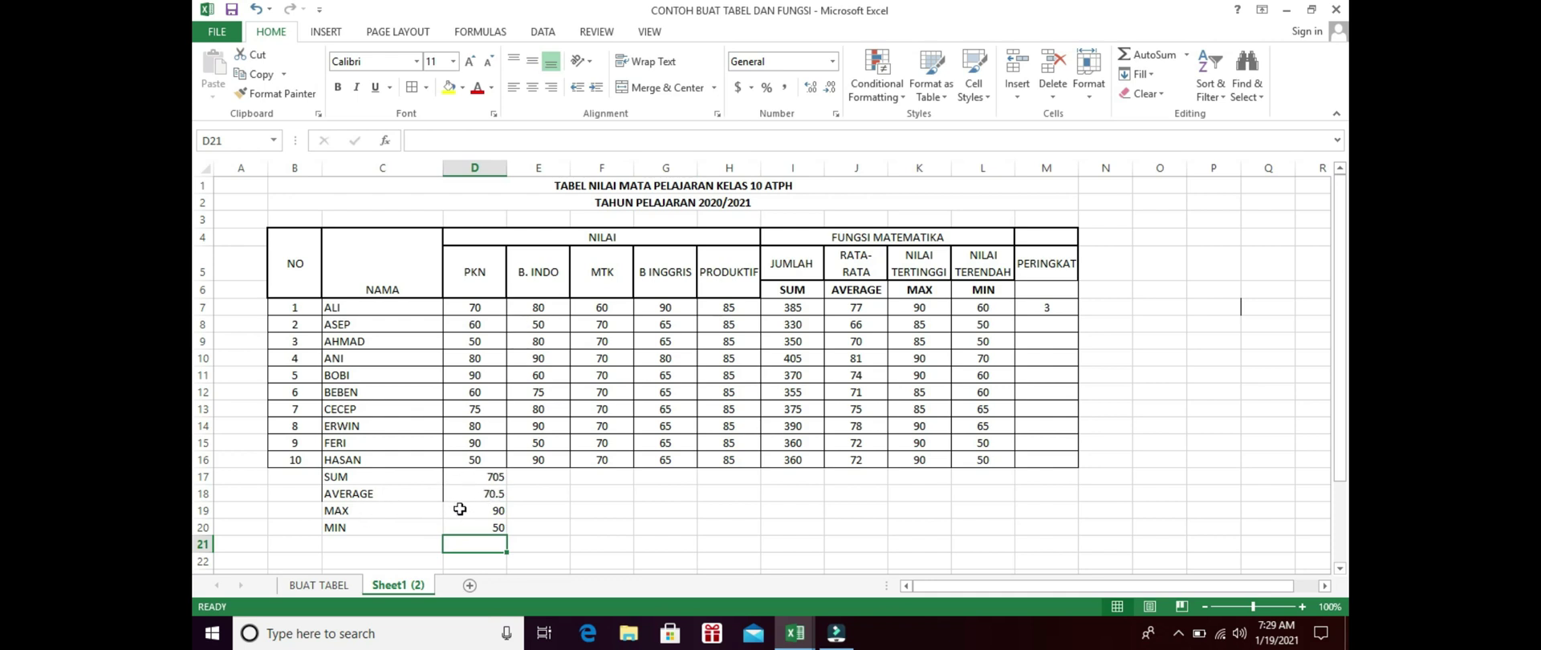
Step: Fill the four PKN summary formulas in D17:D20 across to column H for the remaining subjects
left_click(485, 377)
left_click(482, 445)
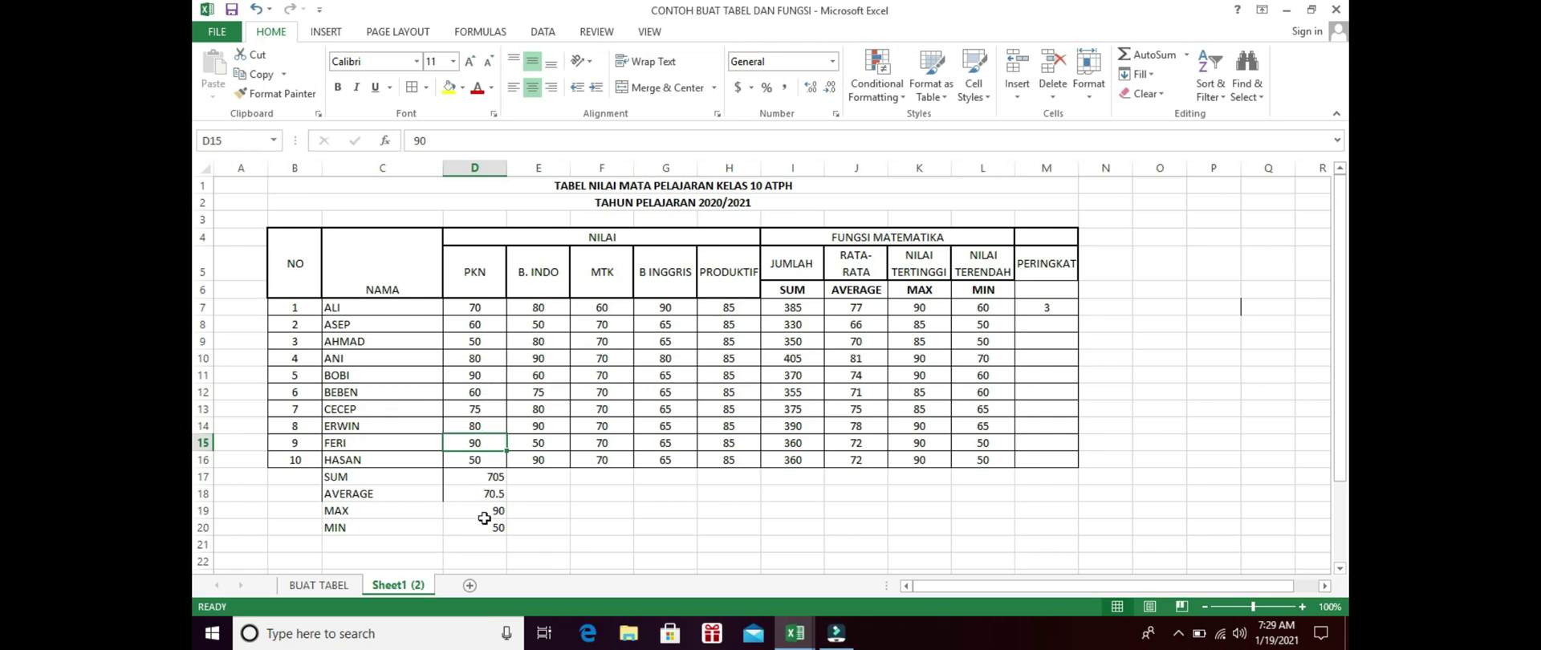
left_click(492, 526)
left_click_drag(493, 479, 775, 528)
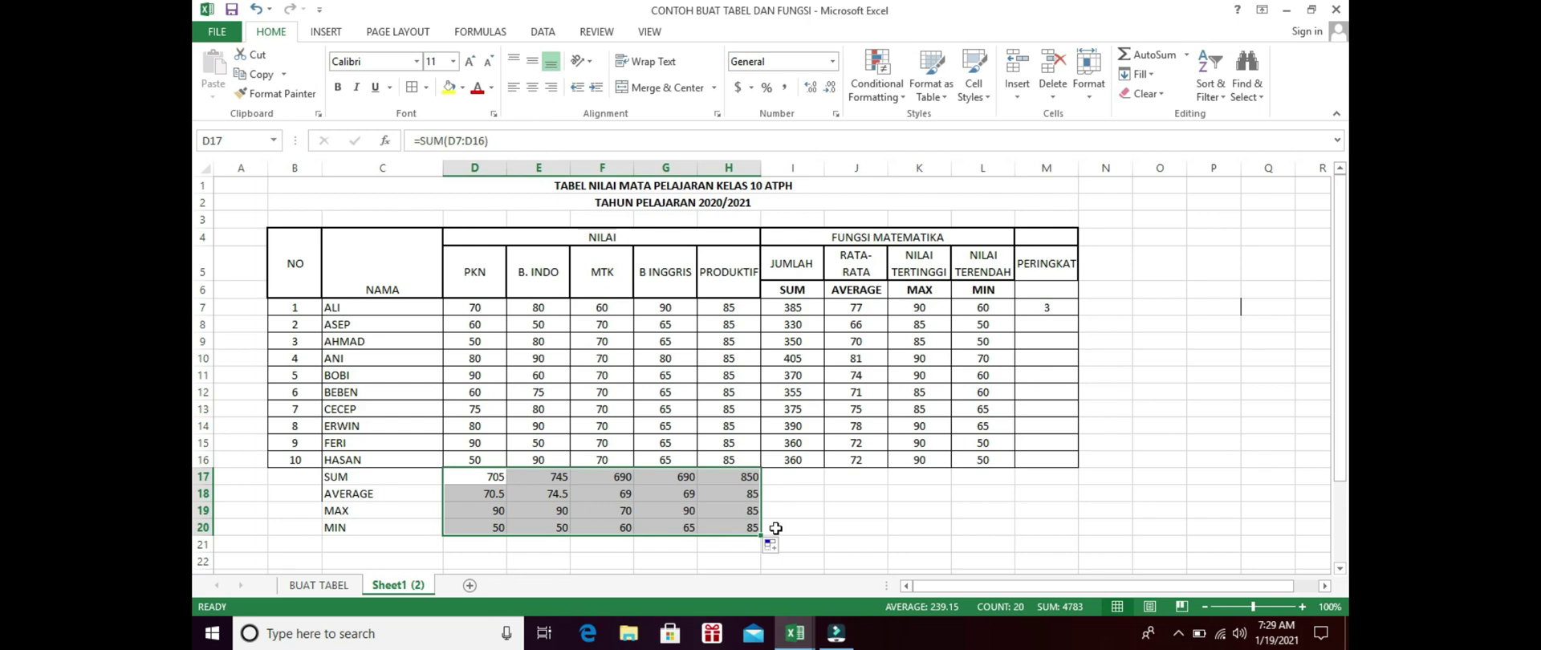
left_click(500, 490)
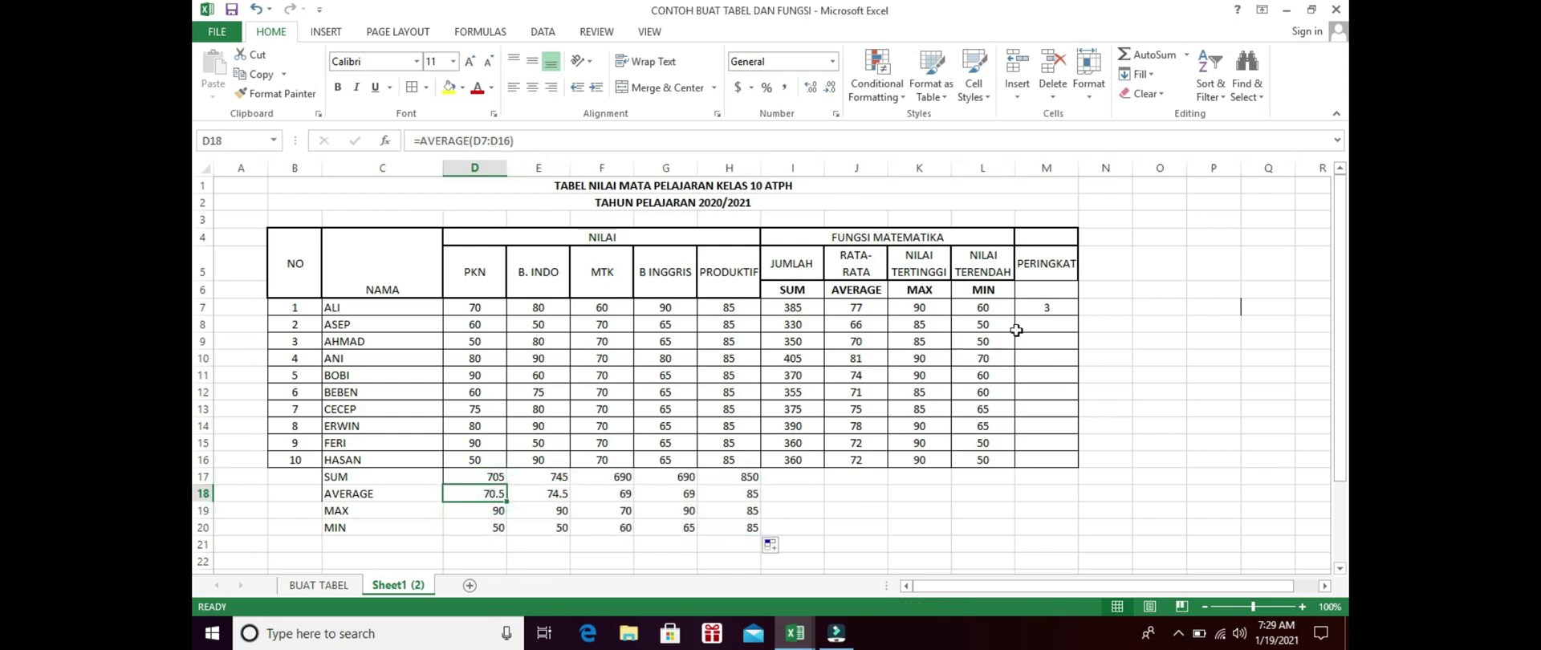
Step: Move the block of formula notes in E26:I28 up to E22:I24, closer below the subject summary rows
left_click_drag(1339, 309, 1339, 391)
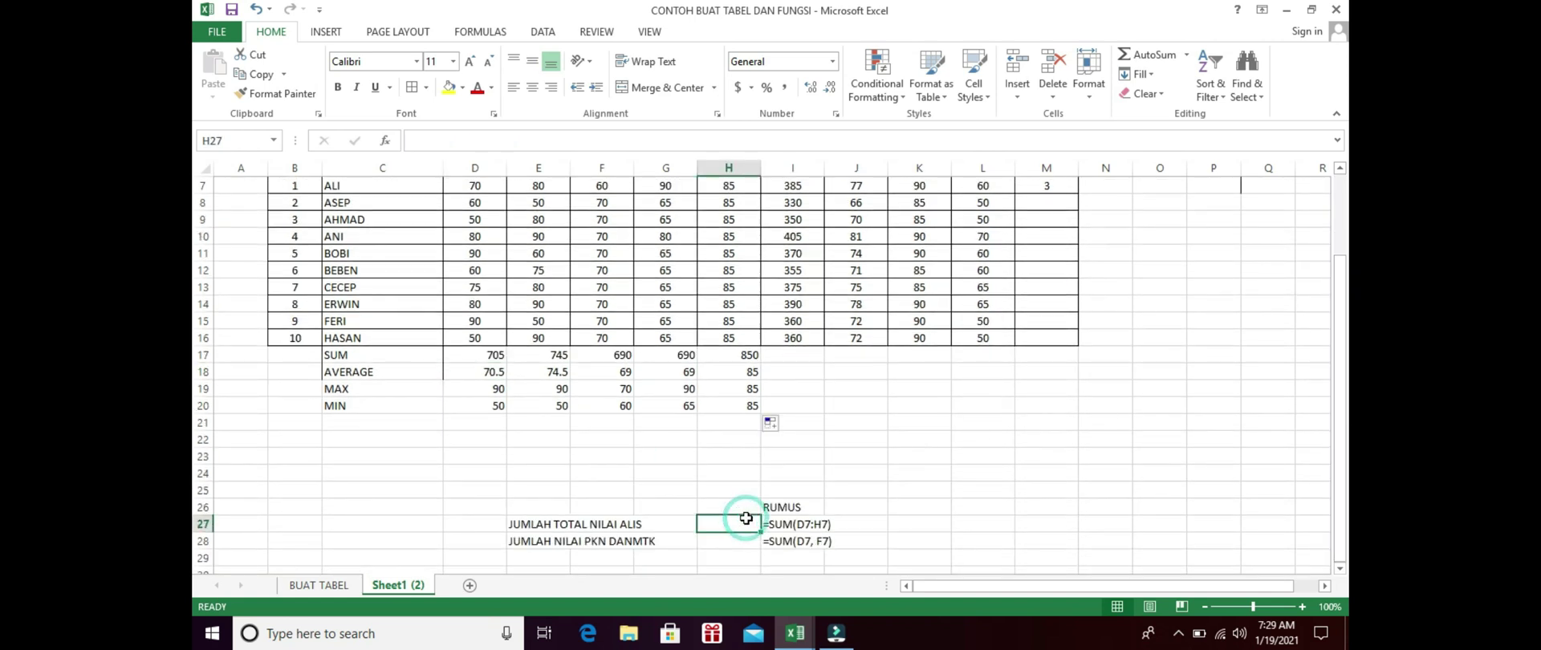
left_click_drag(536, 525, 799, 547)
left_click(550, 507)
left_click_drag(549, 506, 817, 545)
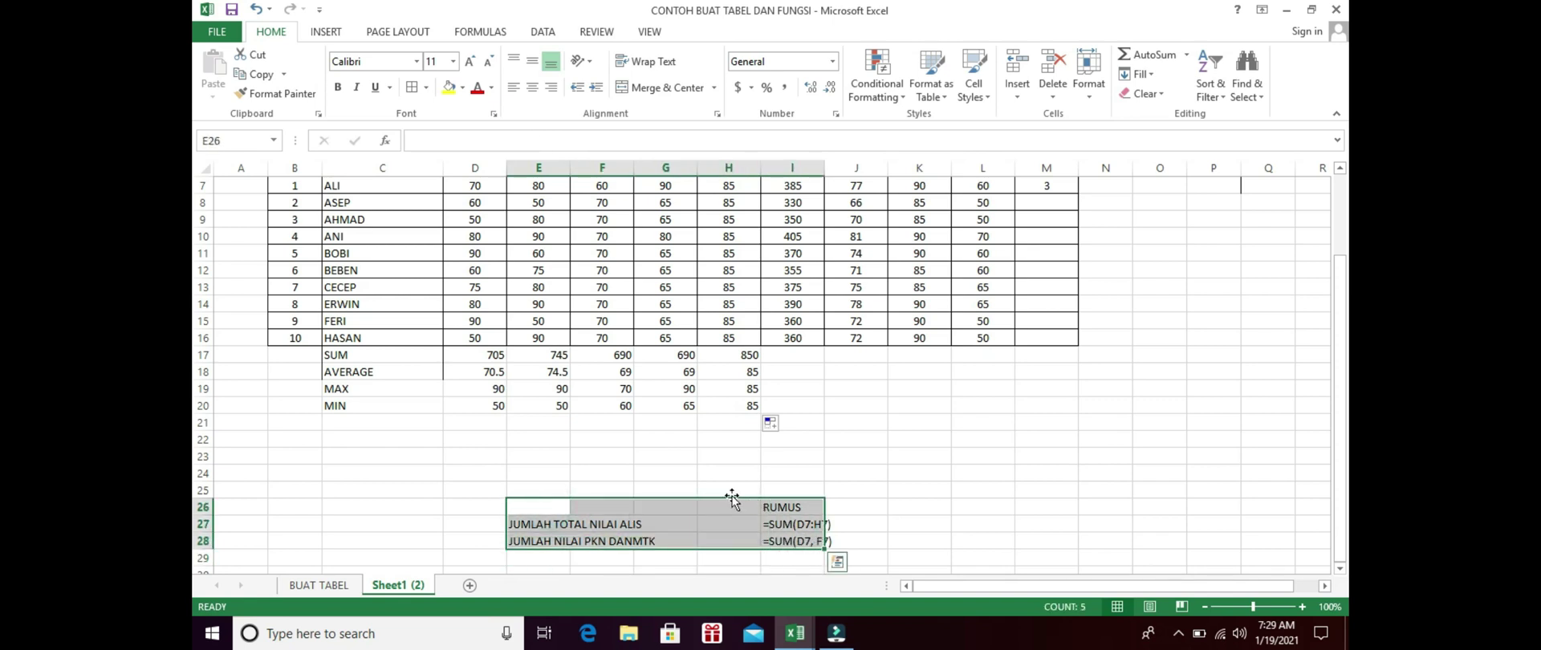
left_click_drag(731, 498, 738, 446)
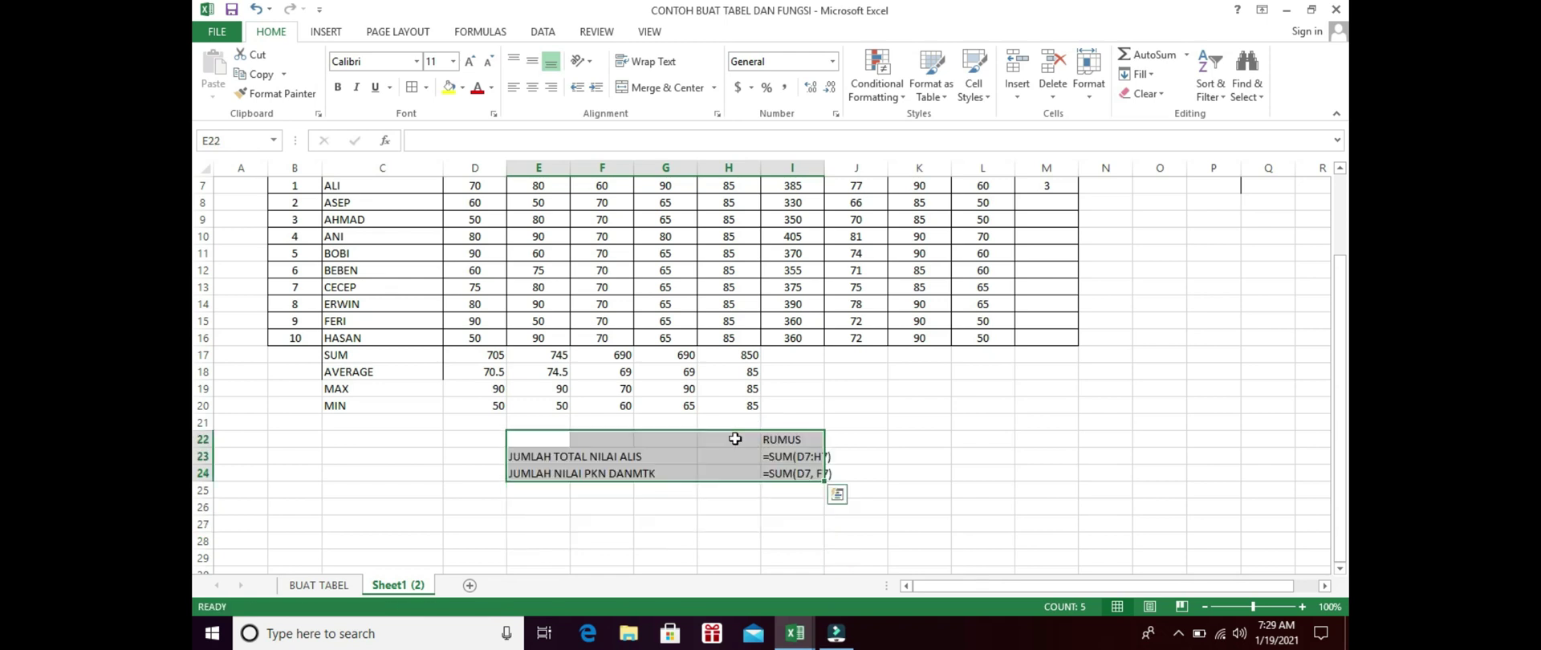
left_click(737, 469)
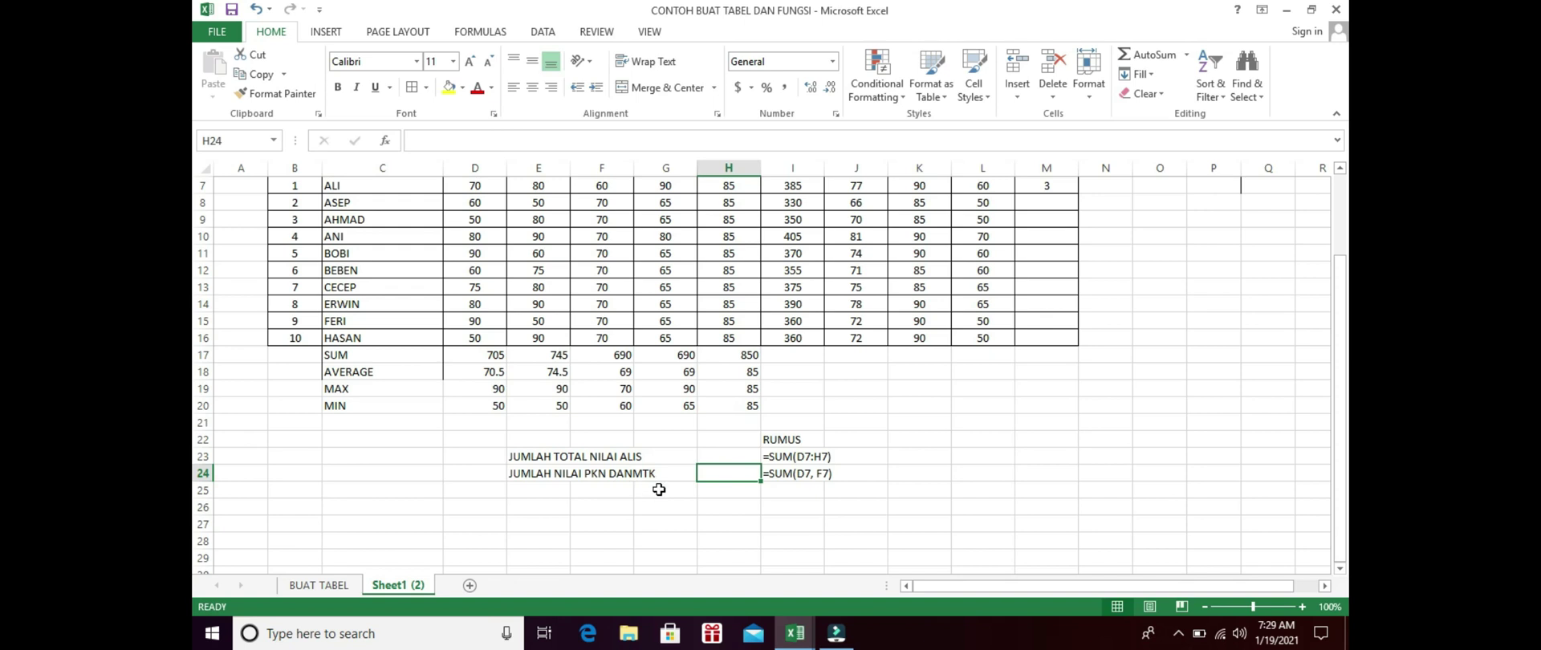
Step: Examine the text formula note in I23 and the ranking formula in M7
left_click_drag(1341, 377, 1346, 332)
left_click(778, 529)
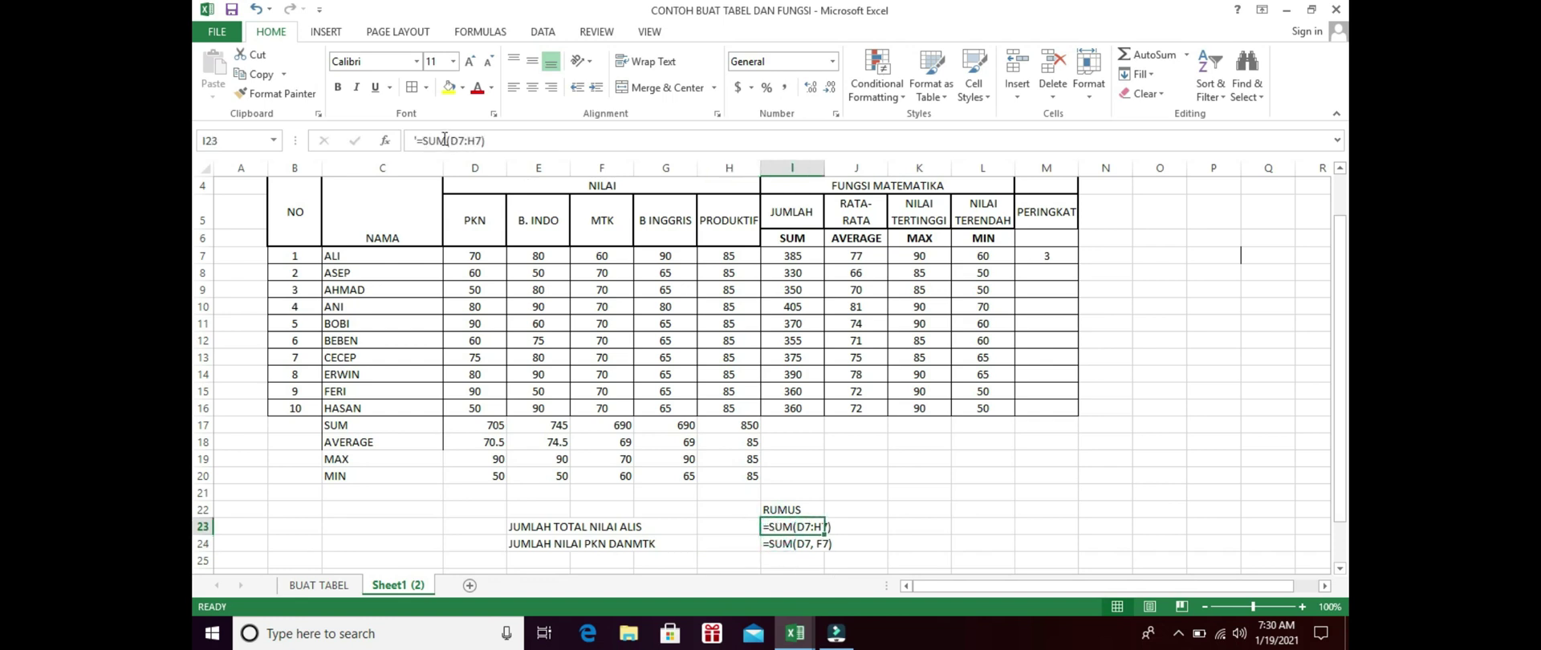
left_click(1174, 408)
left_click_drag(1345, 331, 1345, 313)
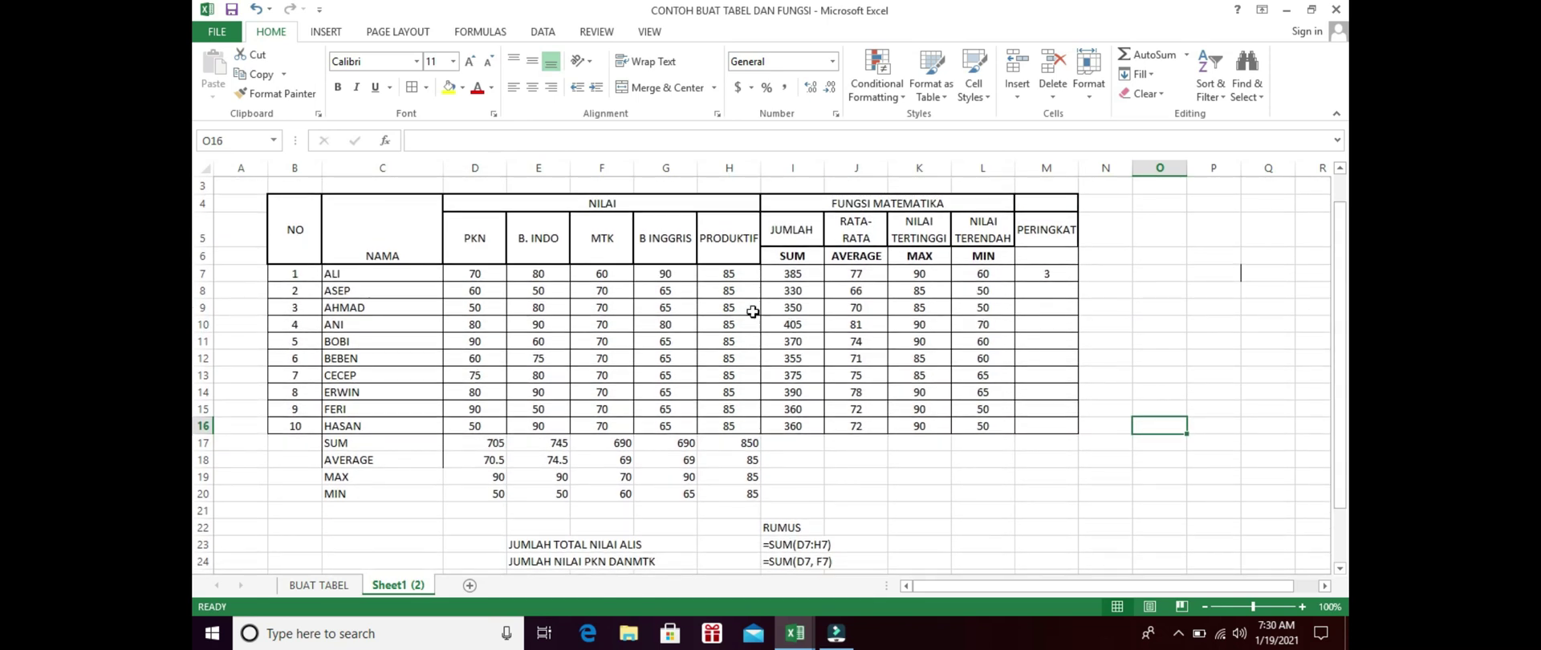
left_click(1039, 273)
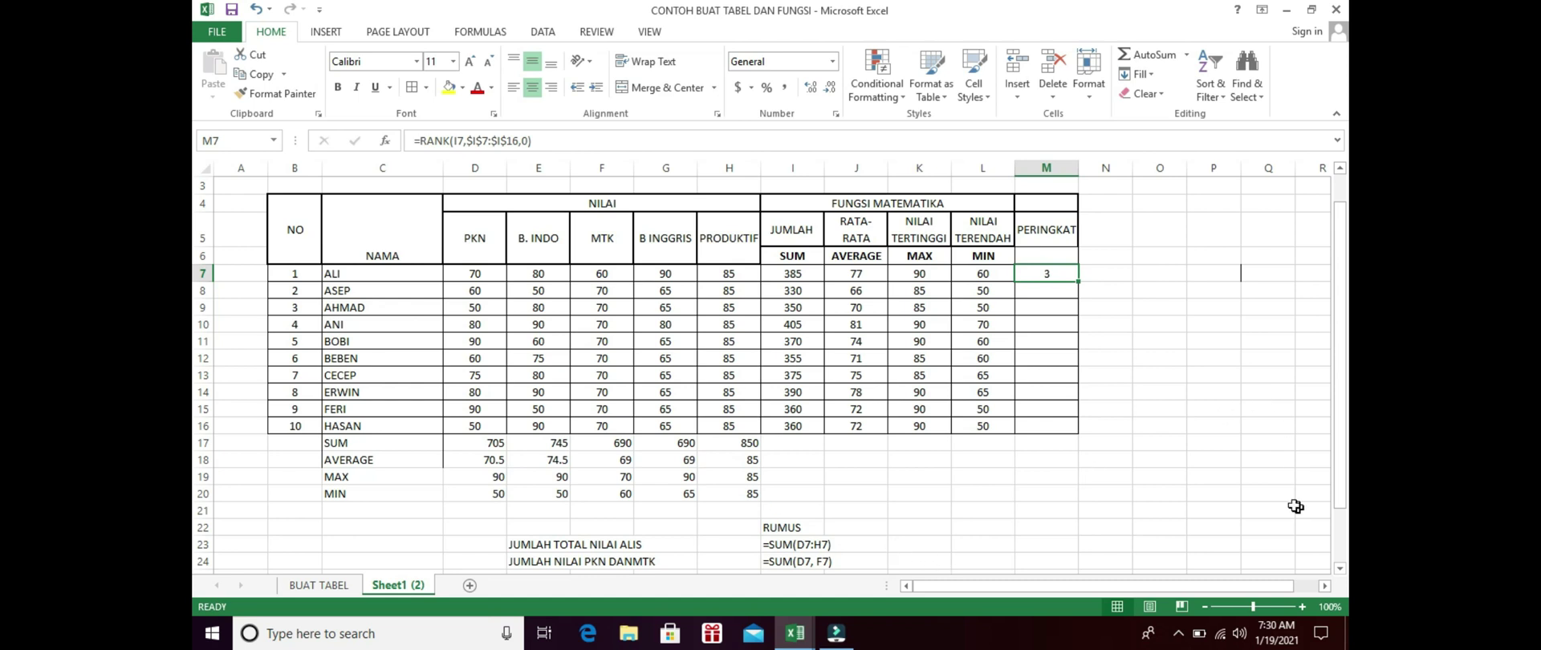
left_click_drag(1333, 501, 1338, 509)
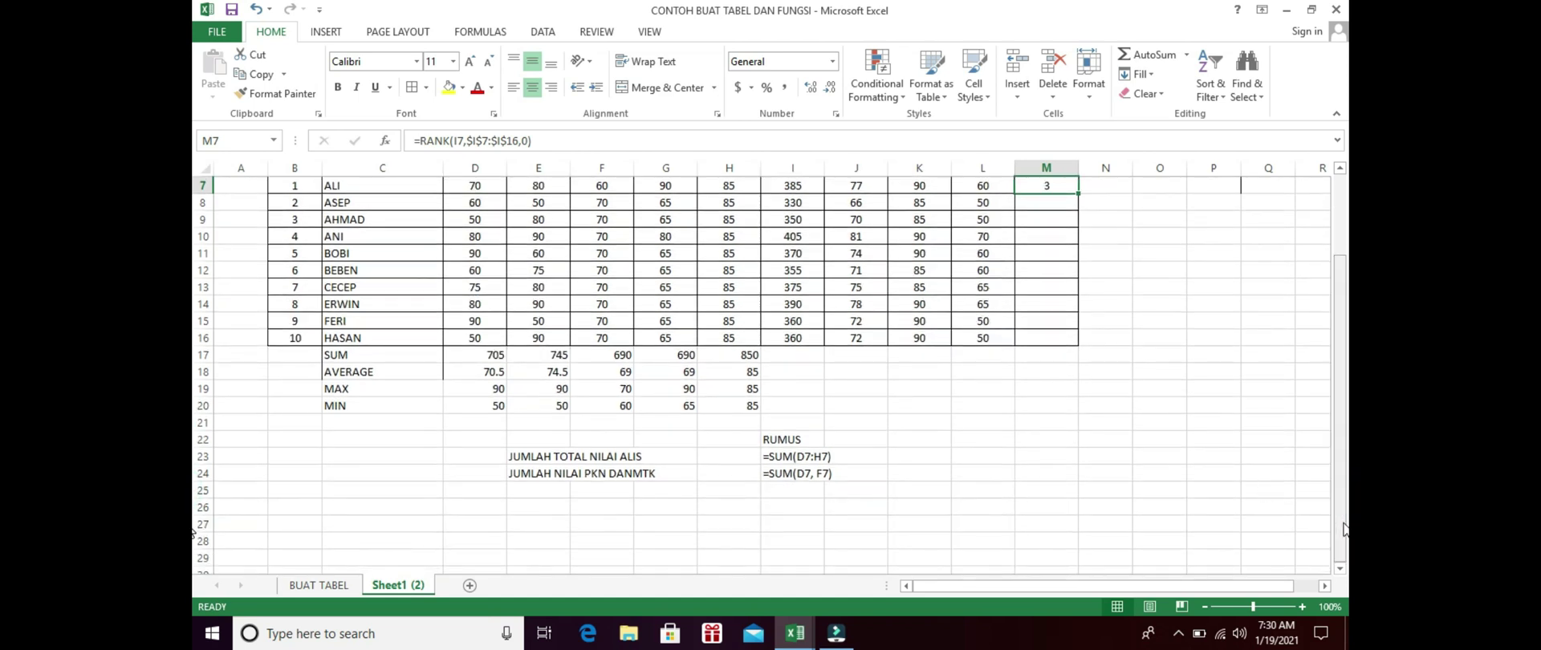
Step: Enter a note label in E26 reading RANGKIN SI followed by the first student's name
left_click(536, 504)
type("rANGK")
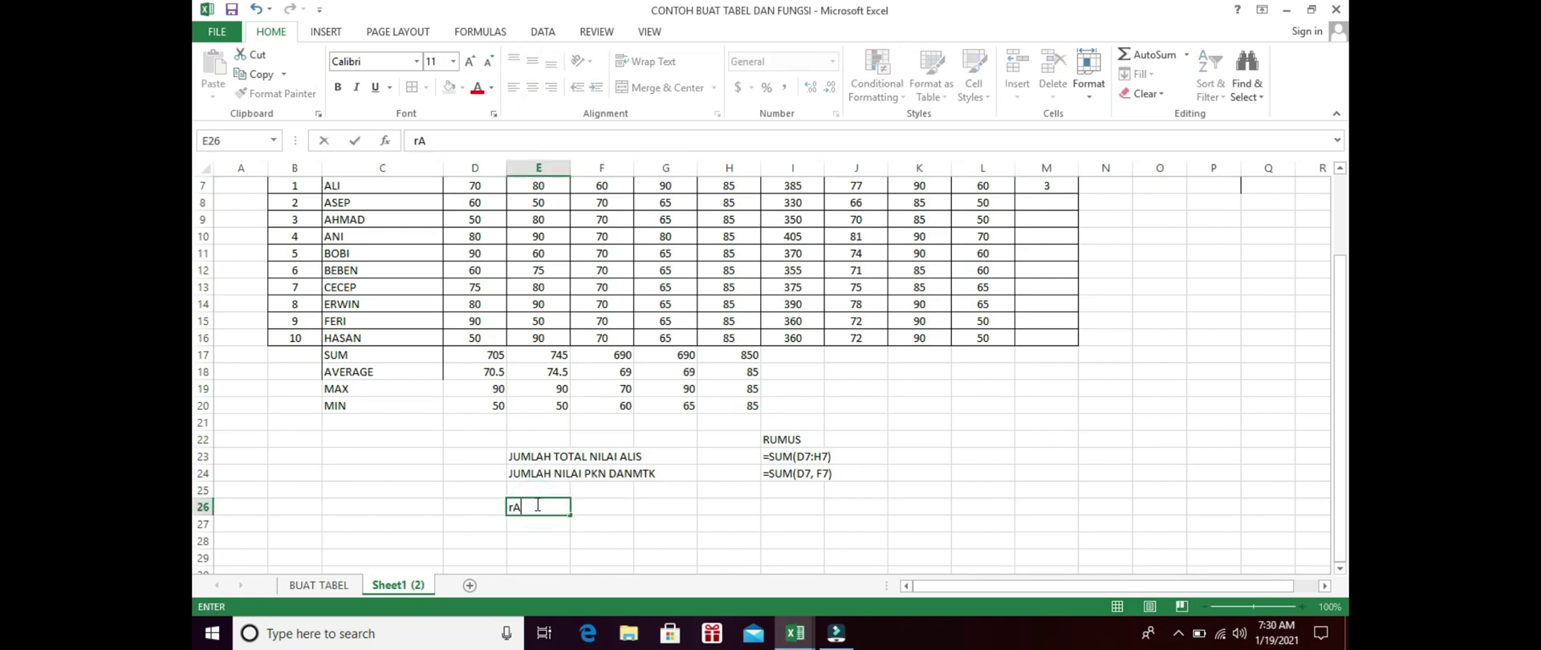
key("BackSpace")
key("BackSpace")
key("BackSpace")
key("BackSpace")
key("BackSpace")
key("BackSpace")
key("BackSpace")
type("NGKIN SI ALI")
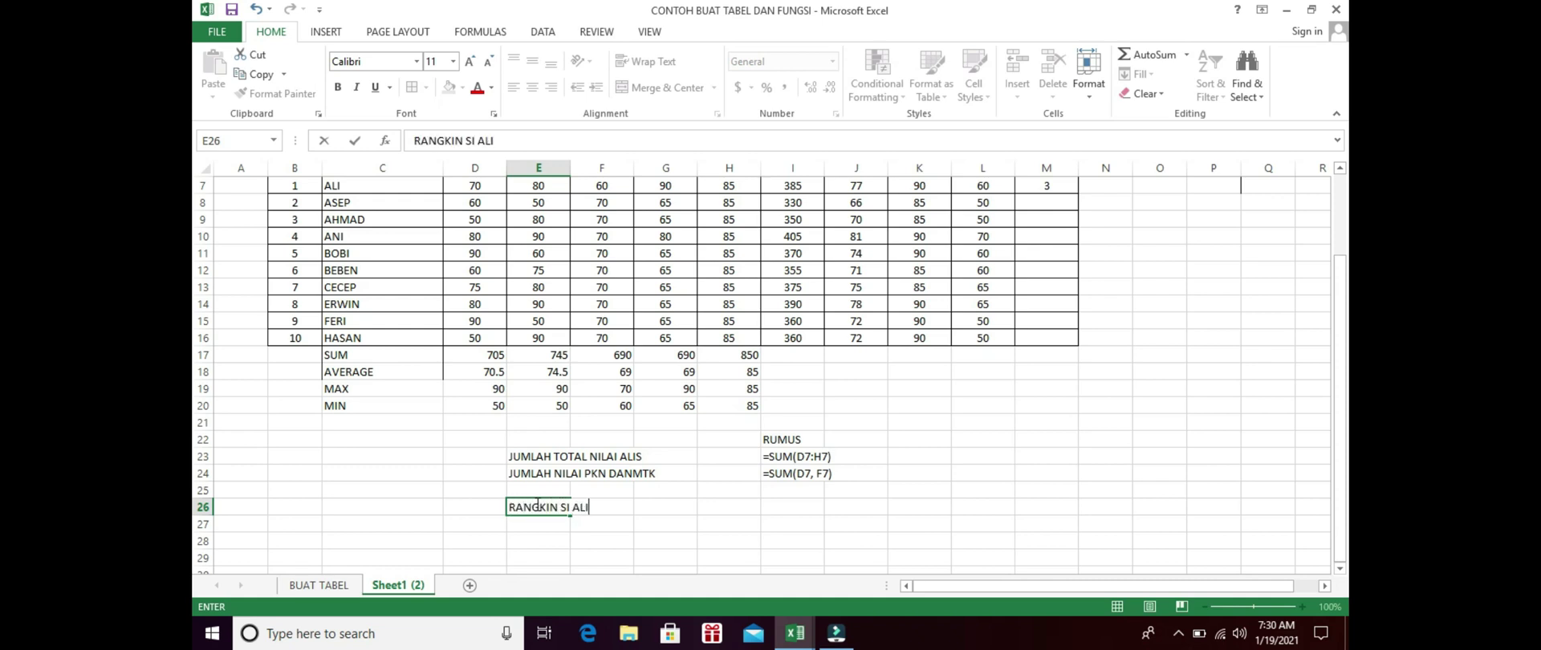
left_click(780, 506)
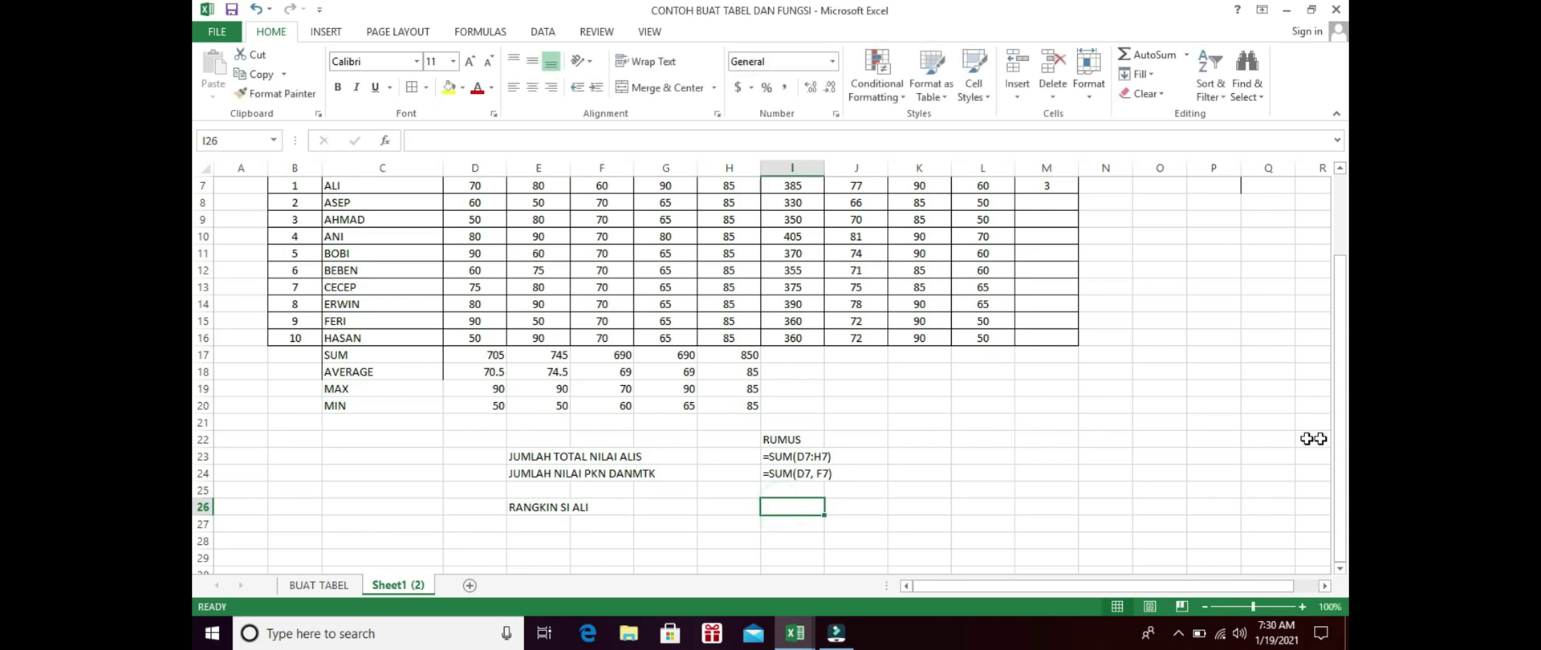
Step: Copy the ranking formula from M7 into I26 as a text note reading =RANK(I7,$I$7:$I$16,0)
scroll(1284, 361, "up", 2)
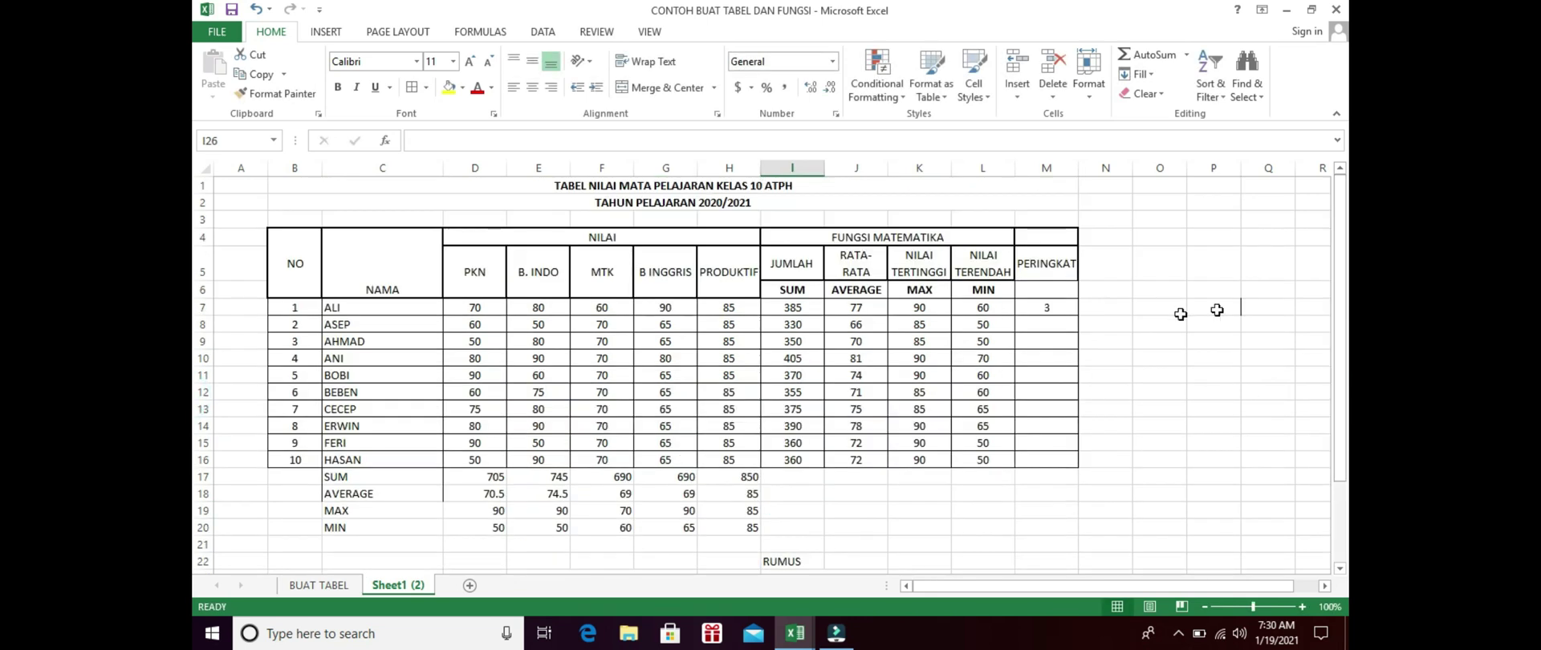
left_click(1047, 310)
left_click_drag(553, 132, 399, 145)
key("ctrl+c")
key("Return")
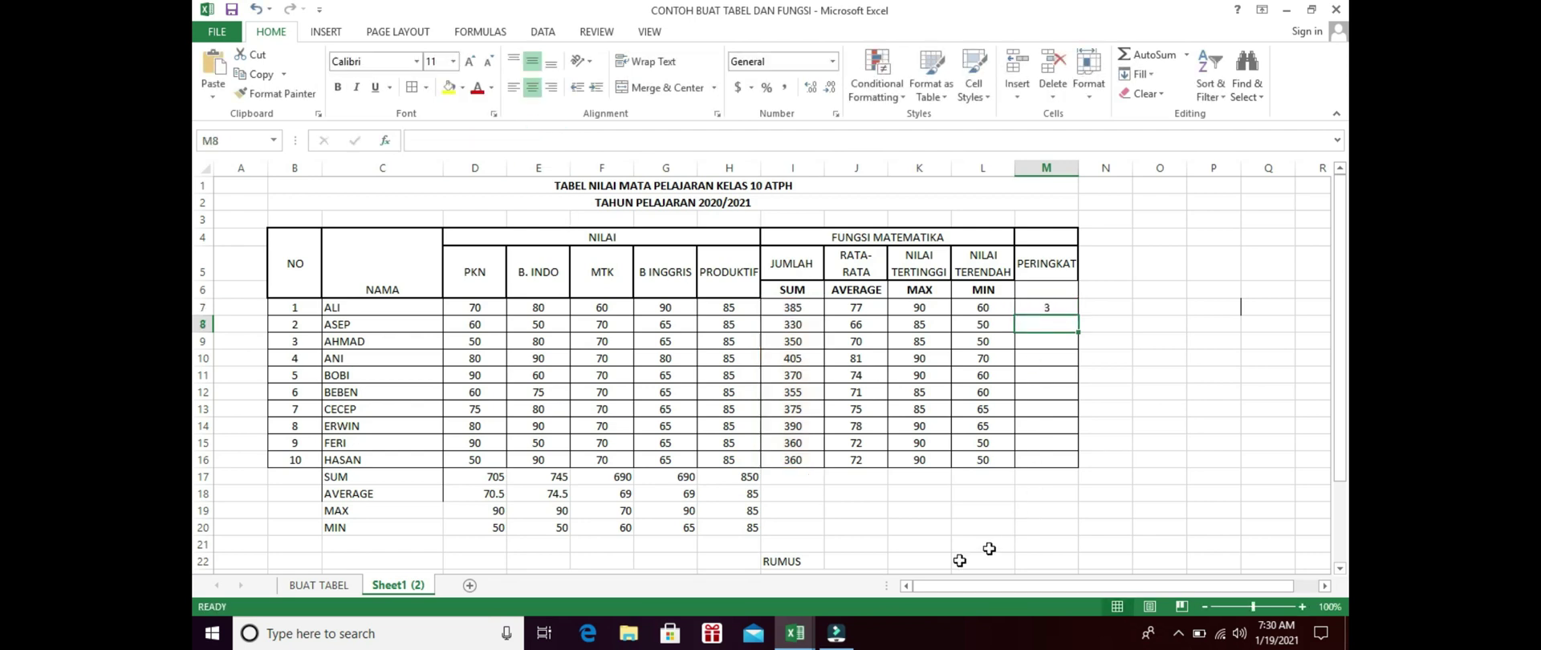
scroll(1066, 542, "down", 2)
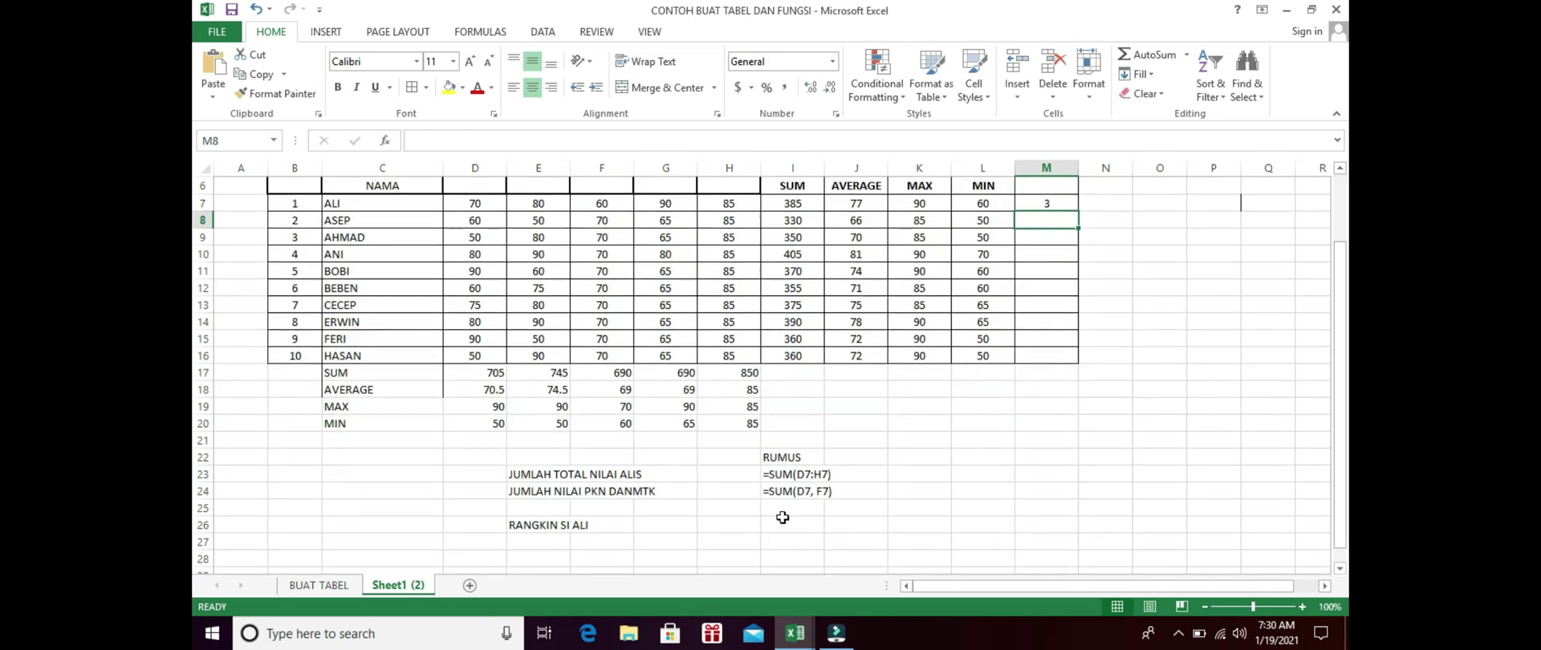
left_click(783, 522)
type("'")
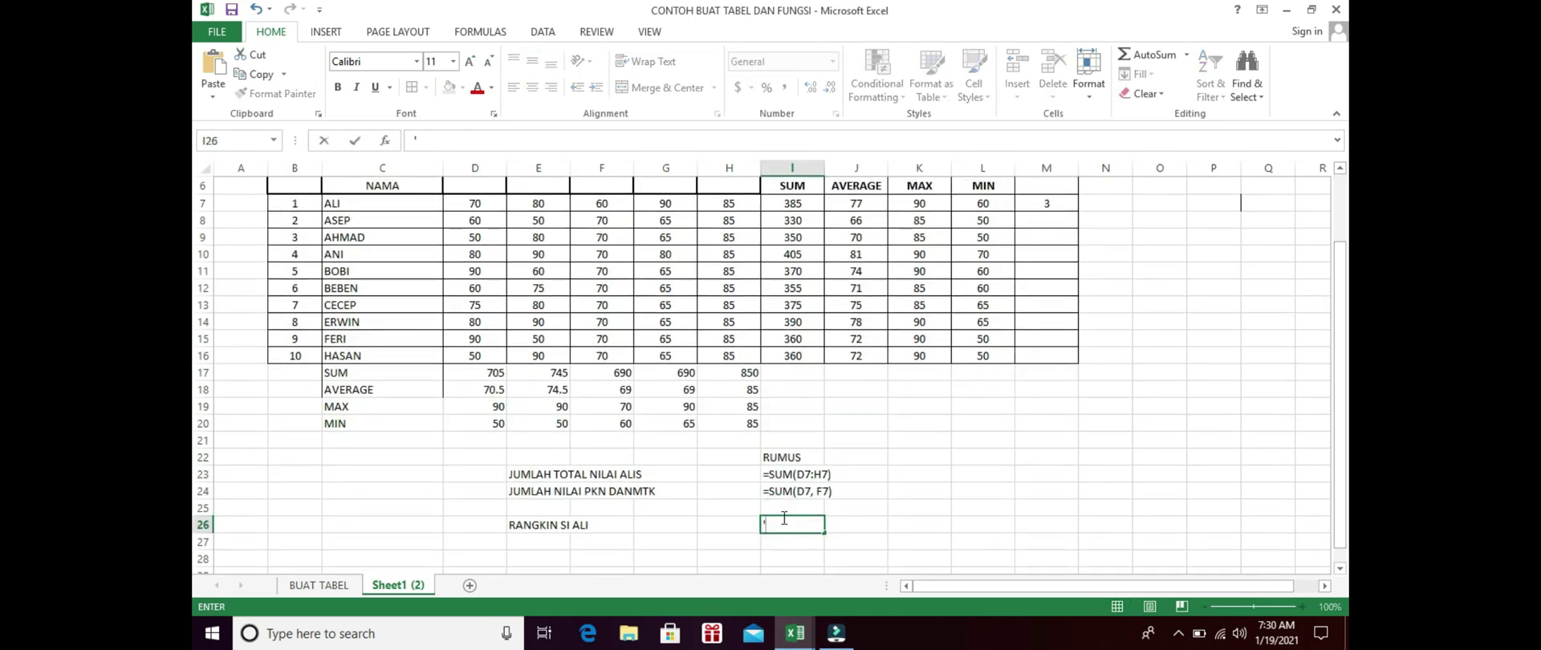
key("ctrl+v")
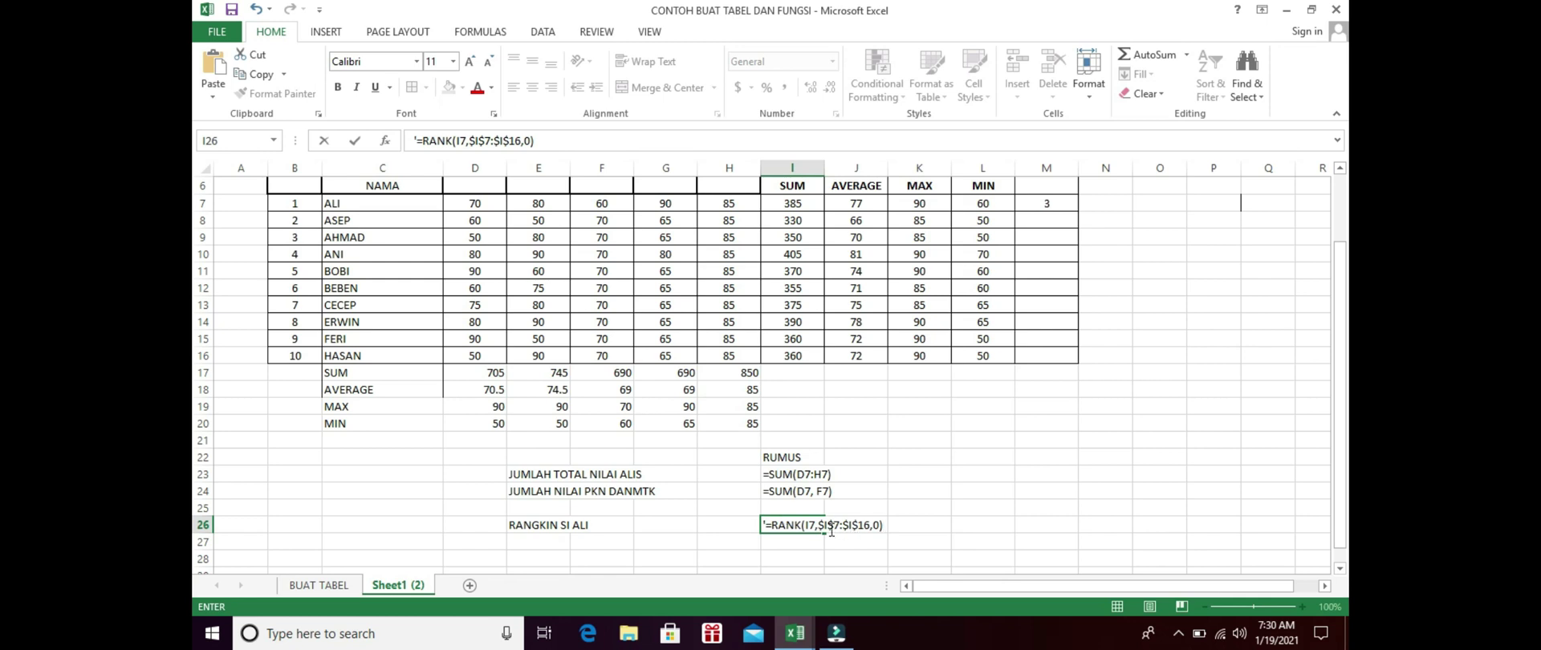
Step: Replace the first student's ranking formula in M7 with =RANK(I7,I7:I16,0), ranking the total in descending order
left_click(1042, 203)
type("=")
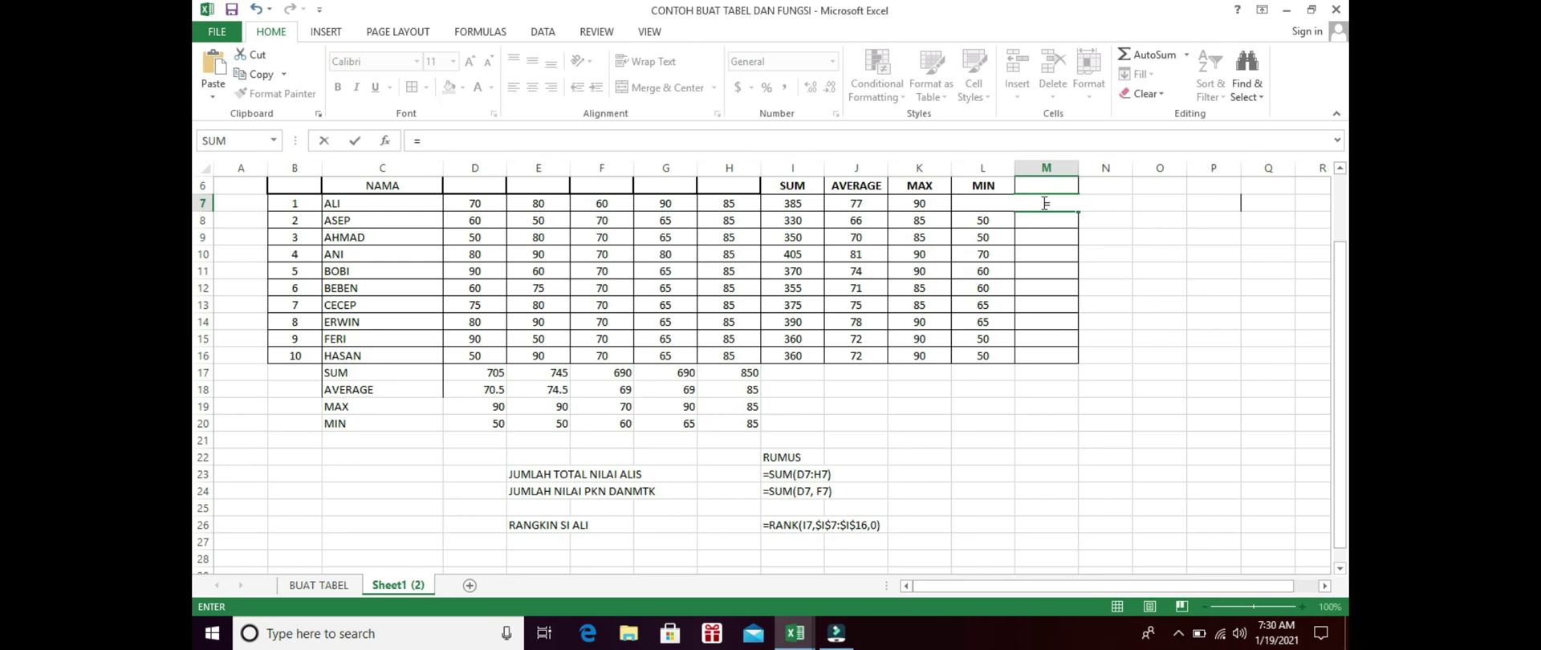
left_click_drag(1342, 290, 1347, 244)
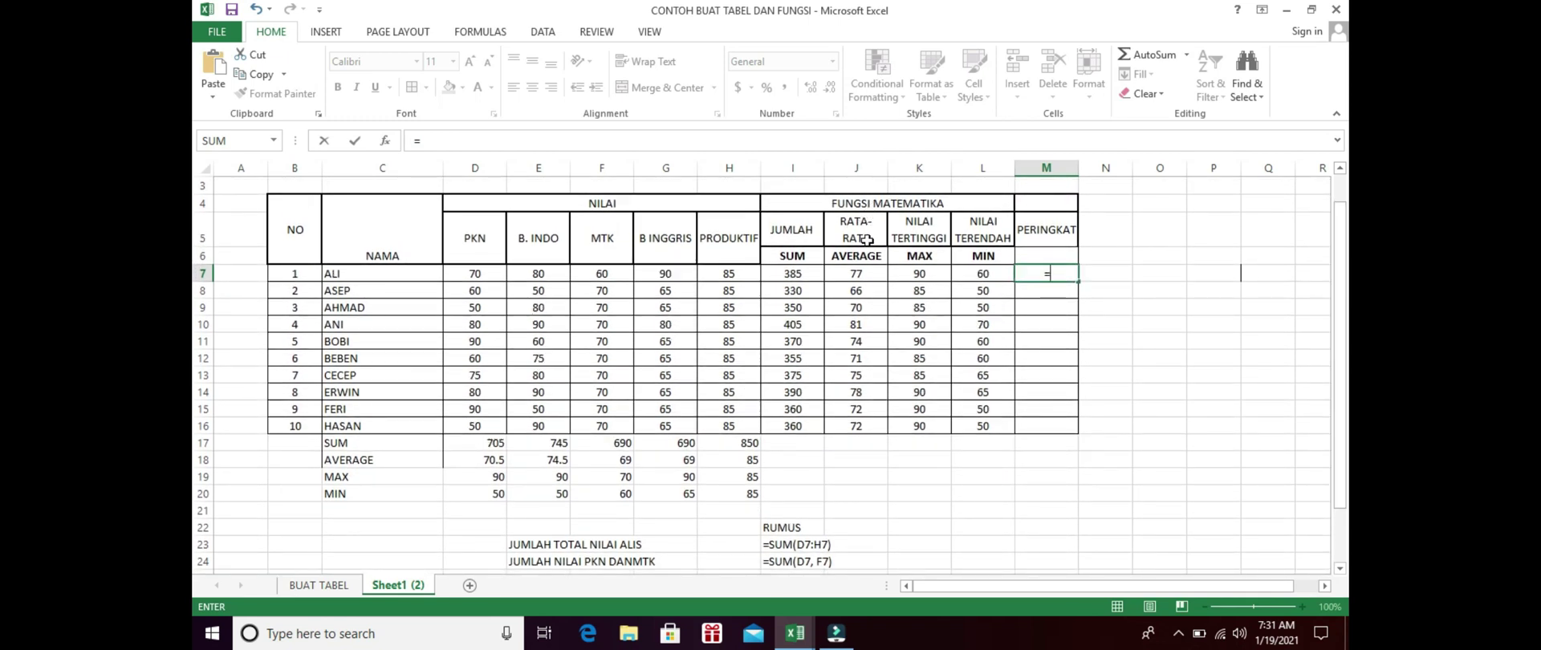
left_click(800, 273)
key("BackSpace")
key("BackSpace")
type("RA")
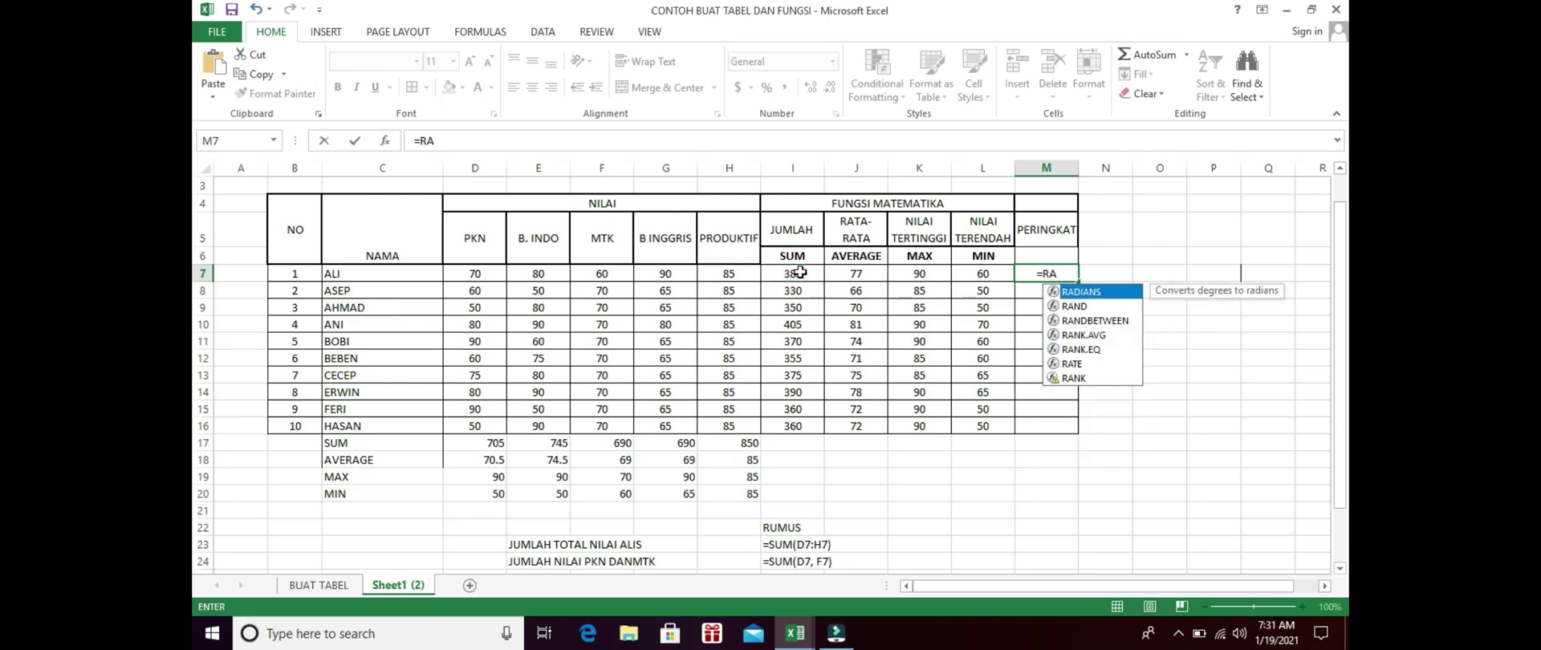
double_click(1076, 379)
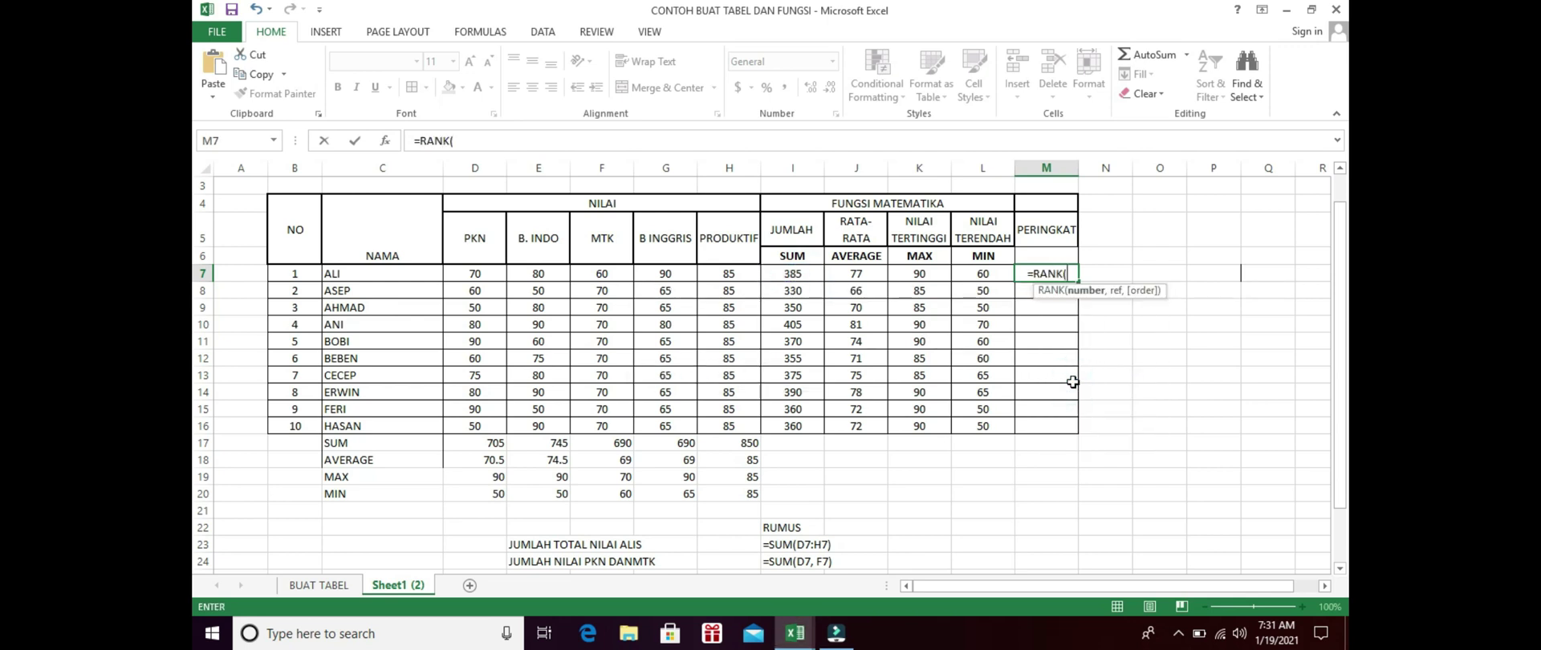
left_click(794, 273)
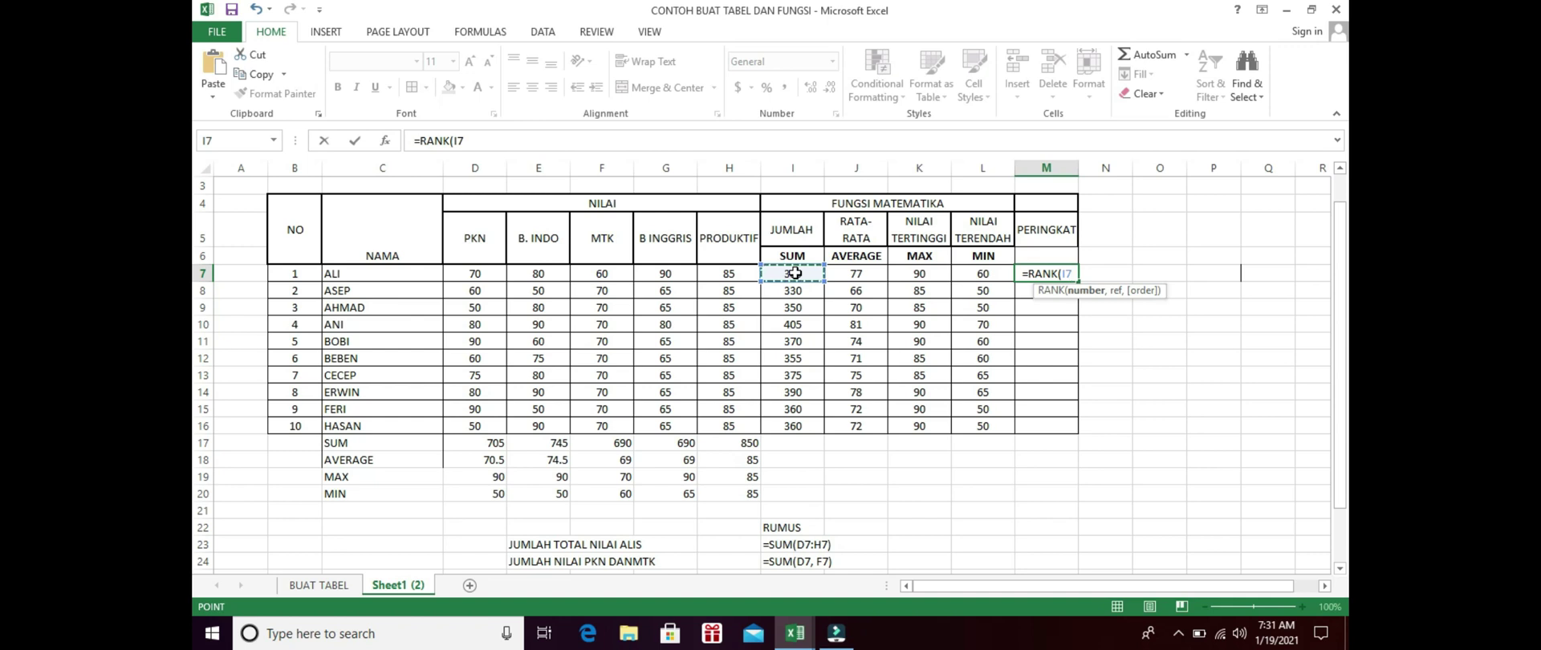
type(",")
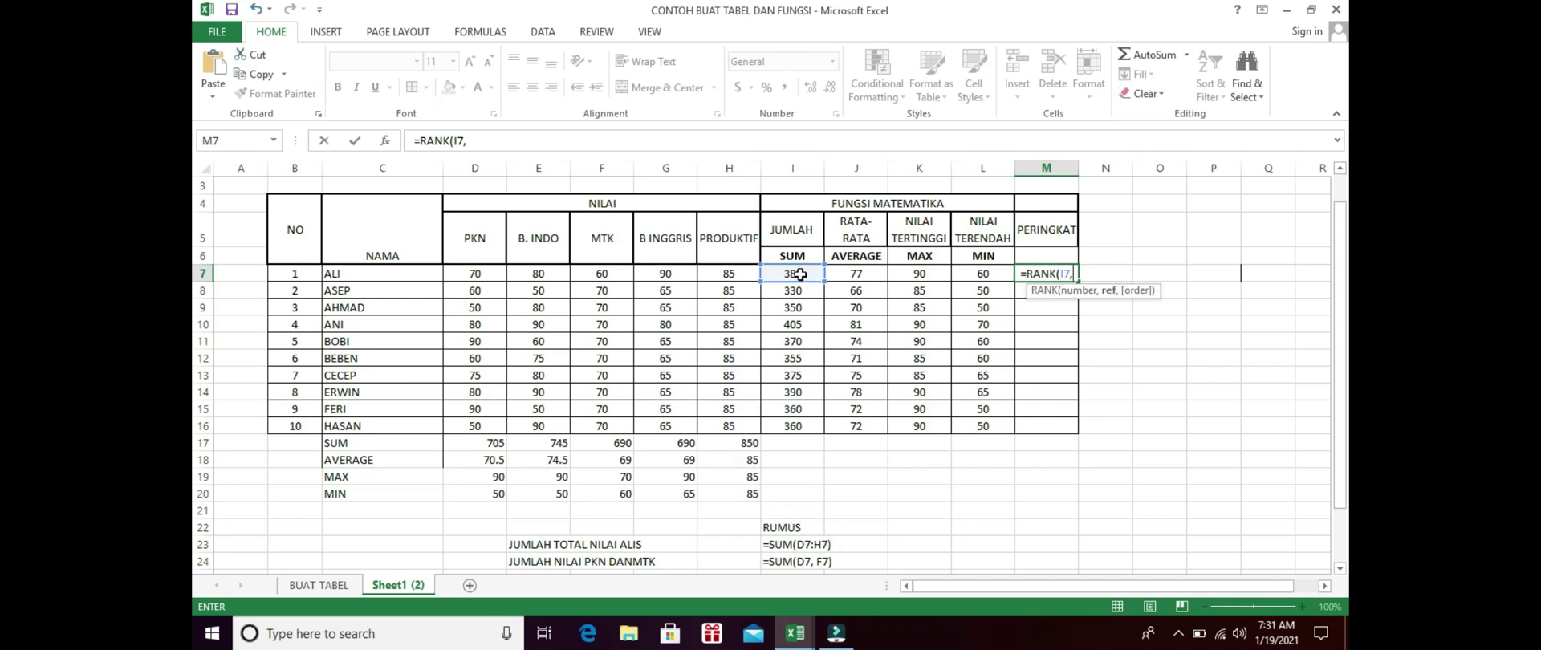
left_click_drag(800, 274, 795, 423)
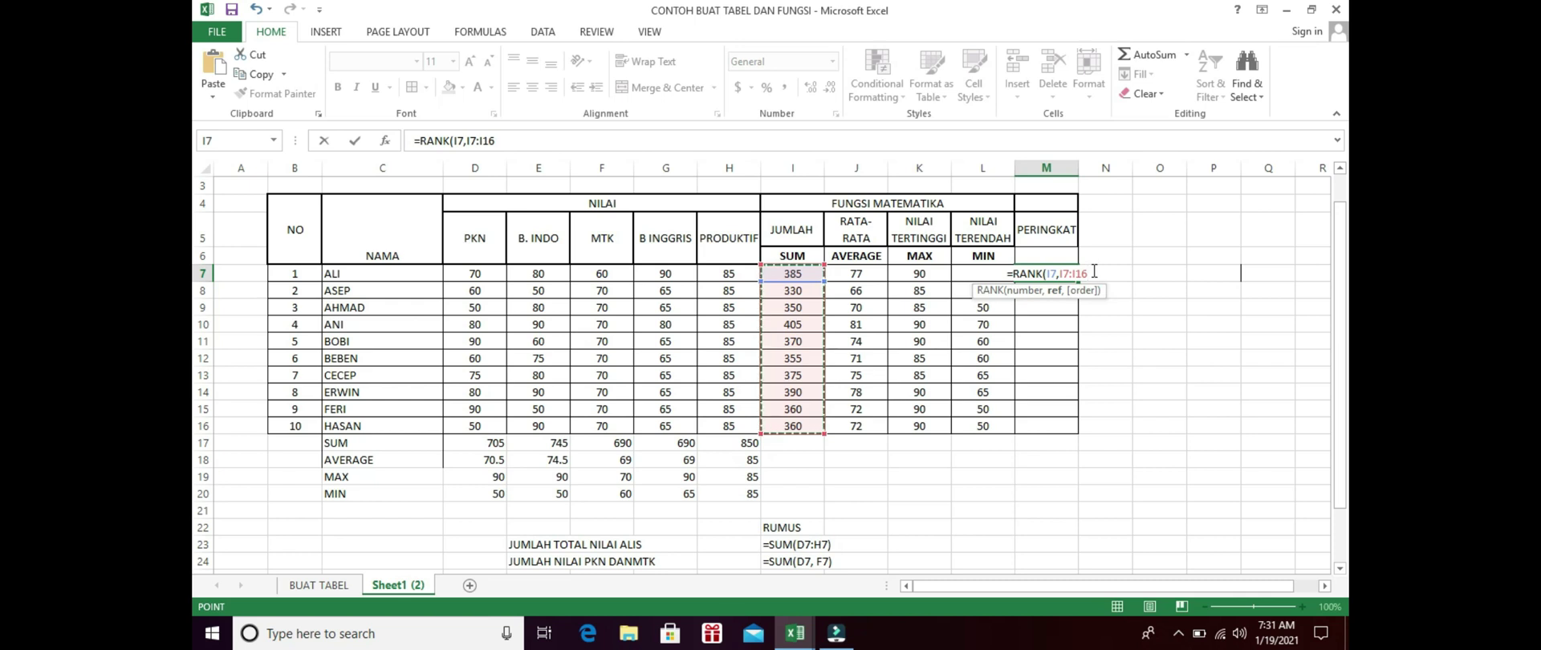
type(",")
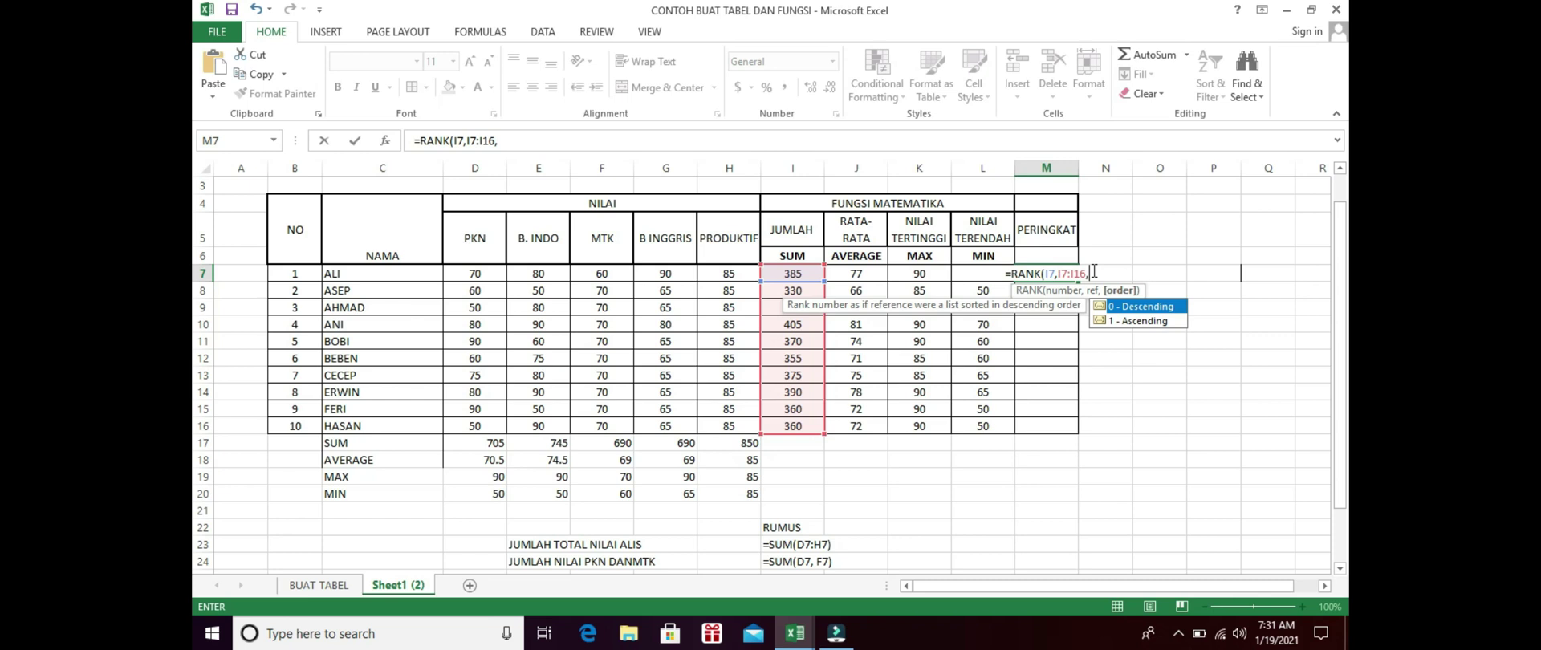
type("0")
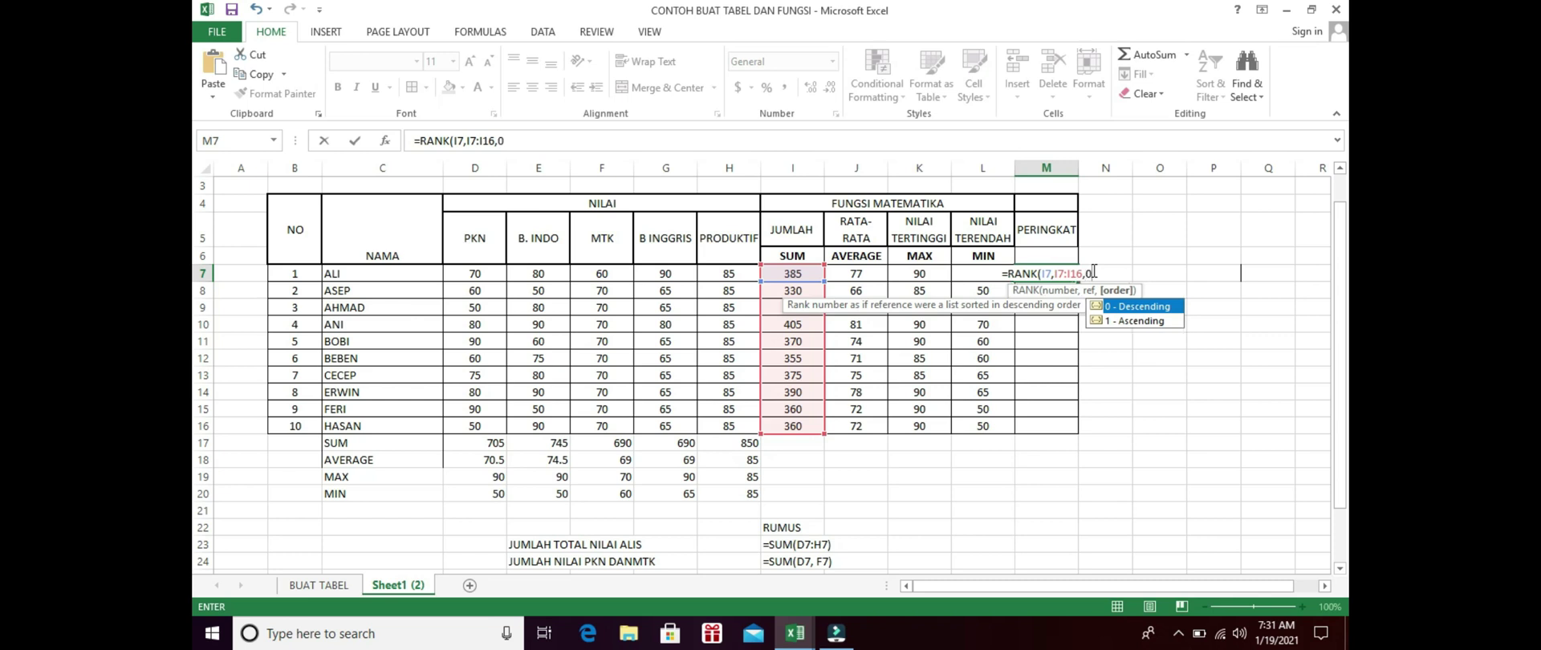
type(")")
key("Return")
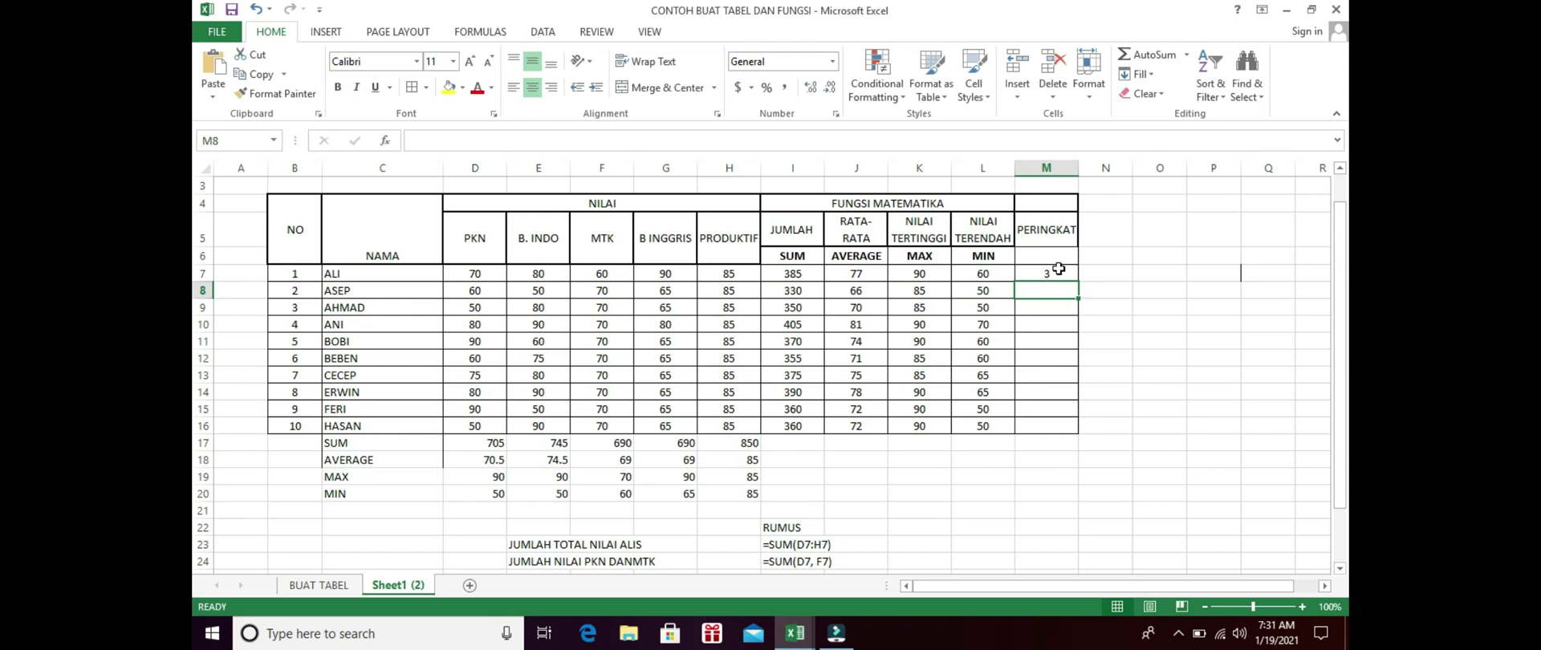
Step: Make the ranking range in M7 absolute so the formula reads =RANK(I7,$I$7:$I$16,0)
left_click(1060, 271)
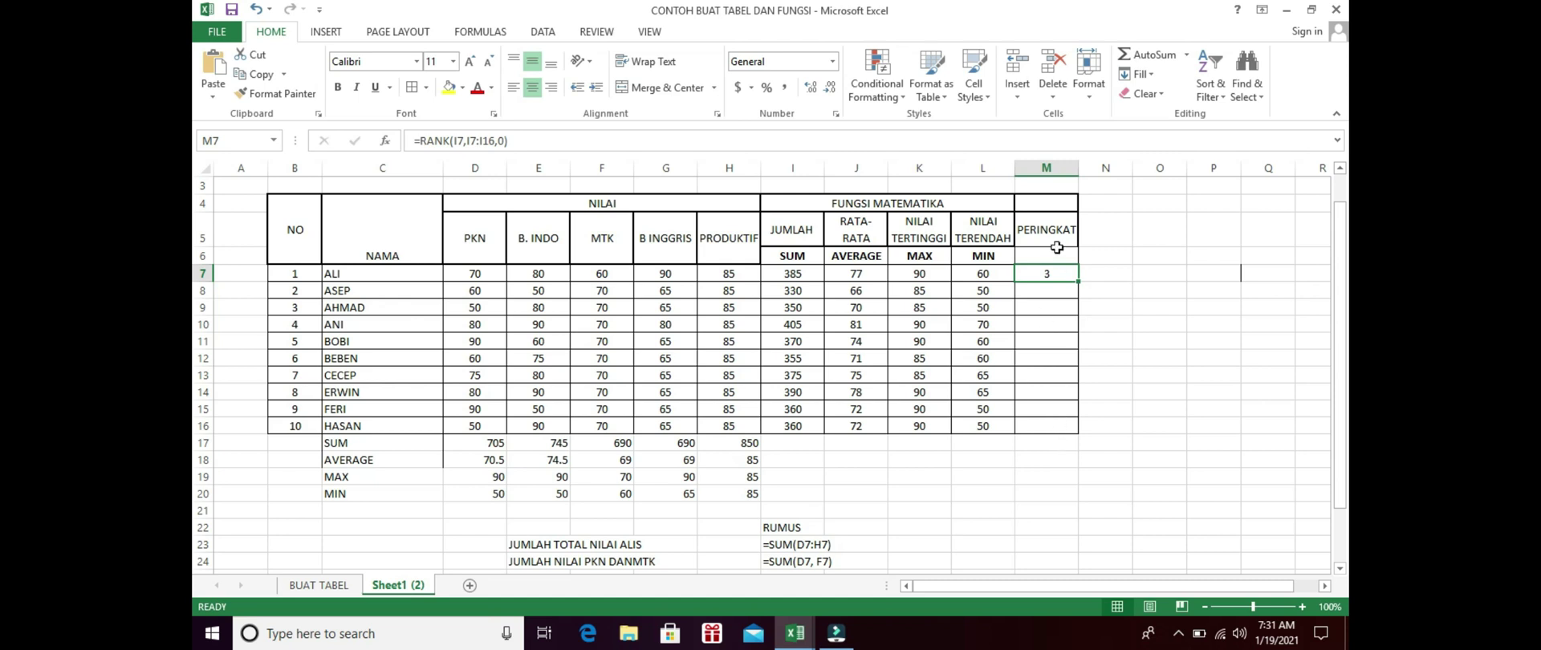
left_click(468, 141)
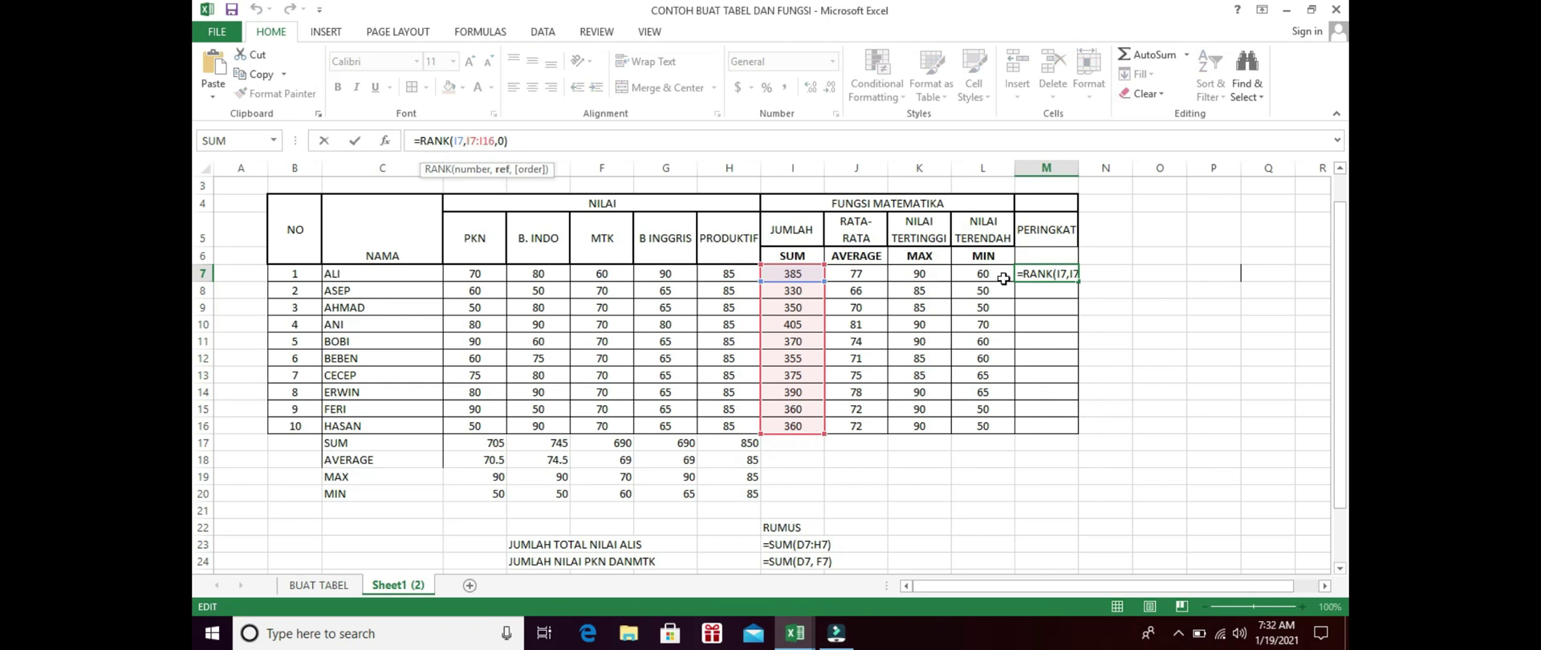
type("$")
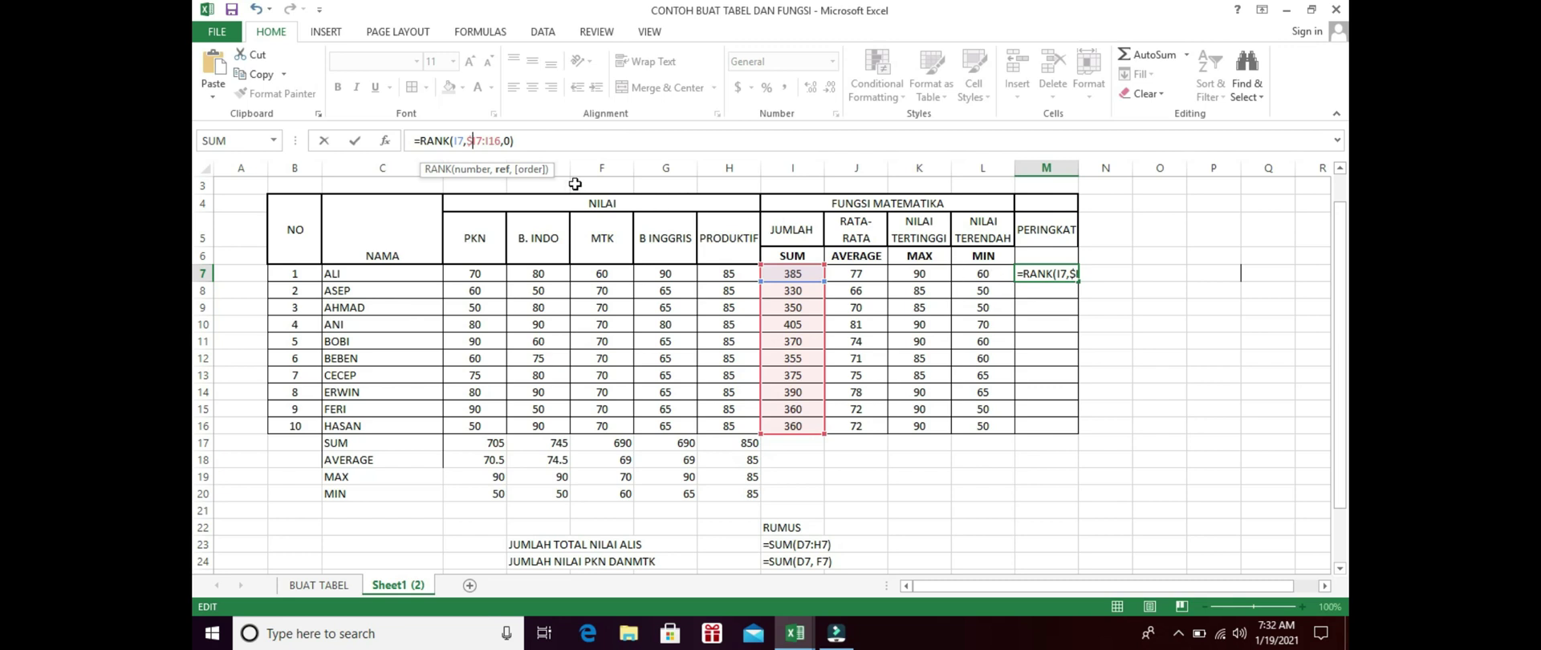
left_click(478, 140)
type("$")
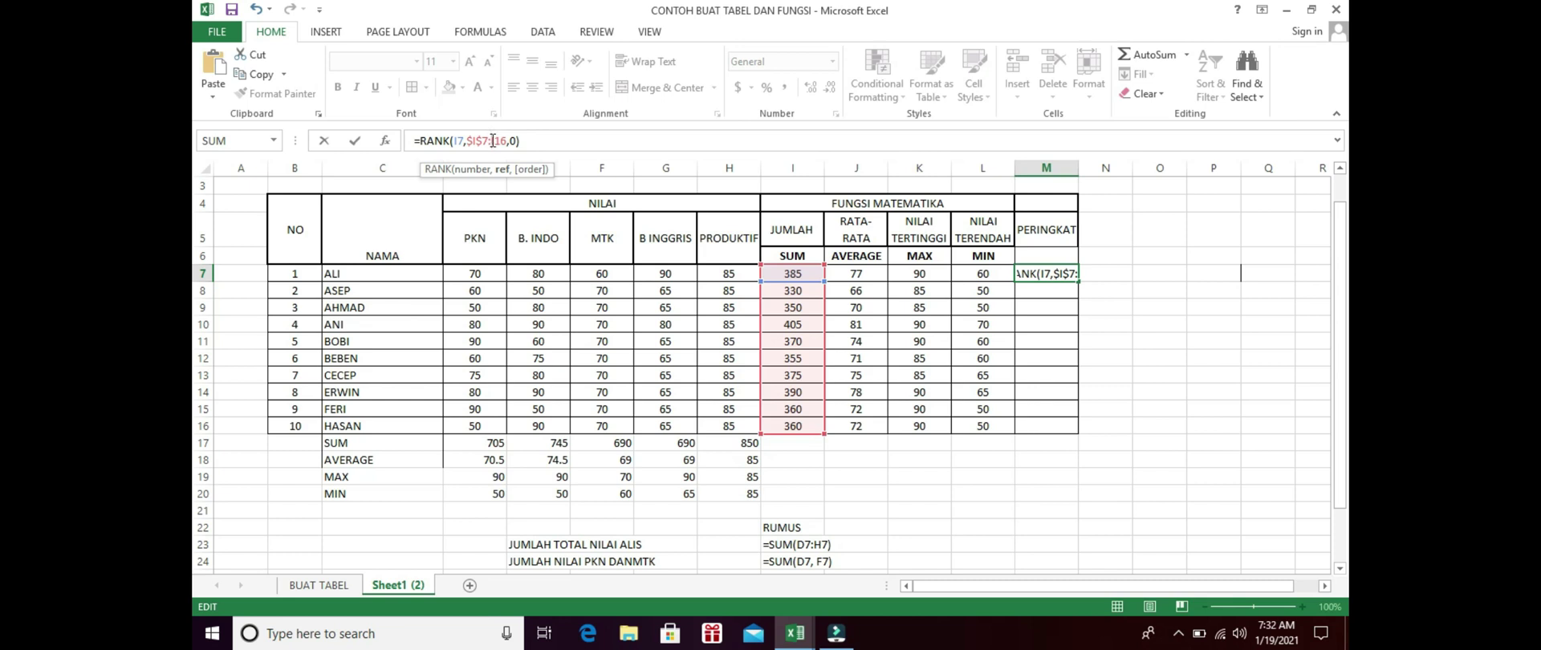
left_click(492, 140)
type("$")
left_click(504, 143)
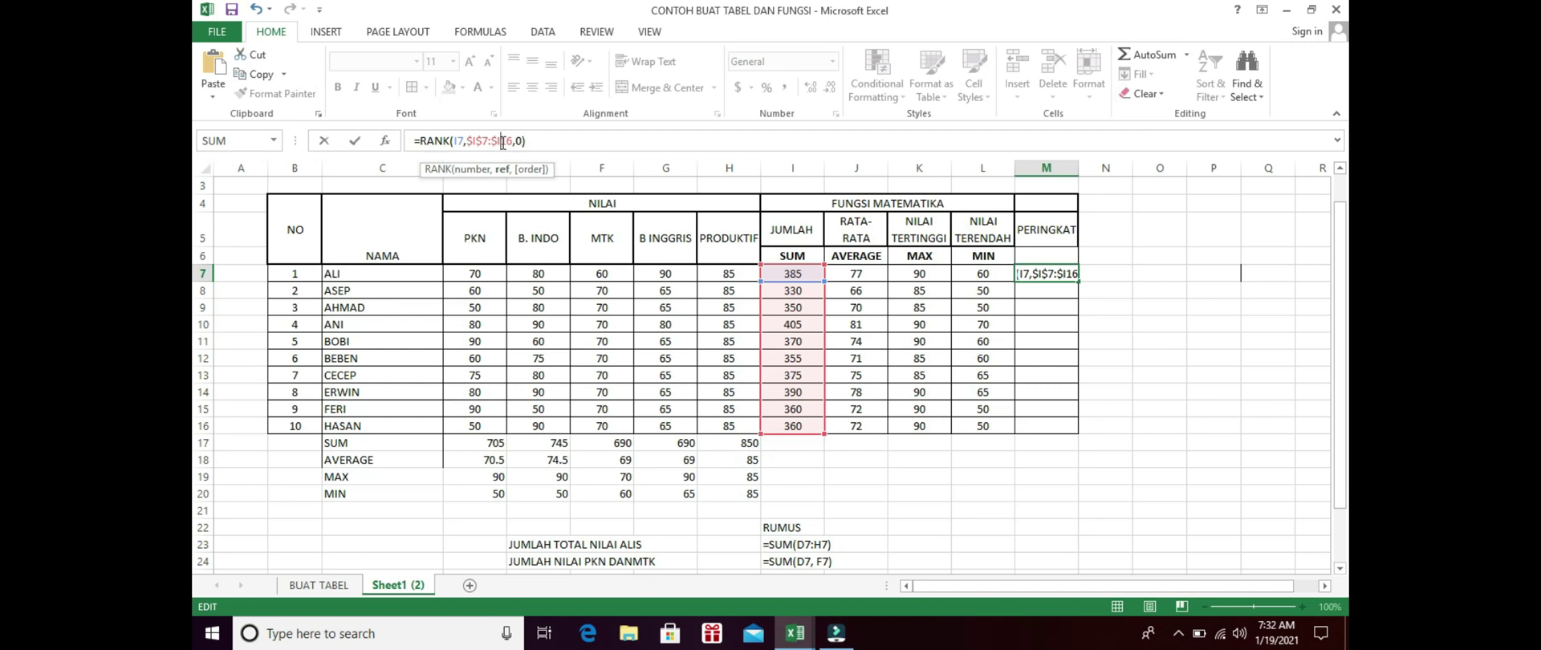
type("$")
key("Return")
Step: Fill the ranking formula from M7 down to M16 and check the copied formulas in M8 to M12
left_click(1066, 277)
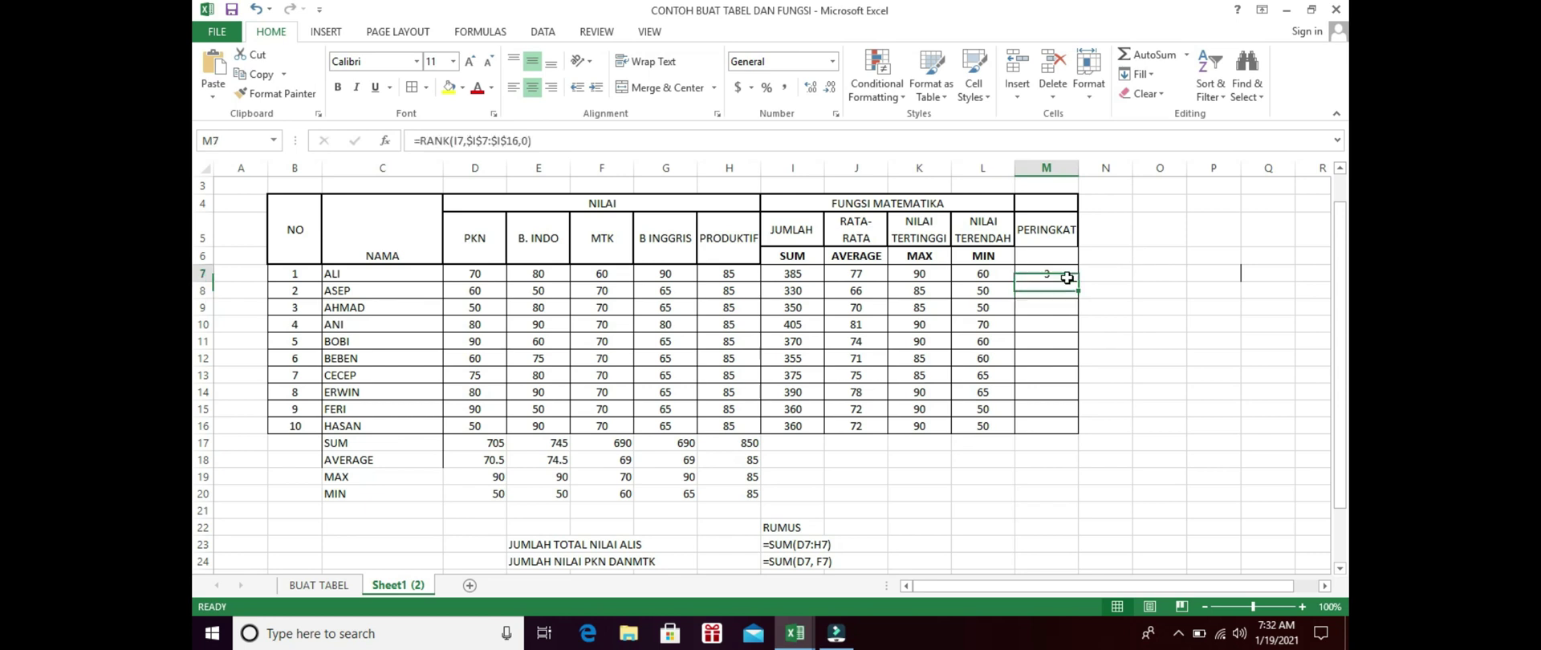
left_click_drag(1077, 290, 1074, 433)
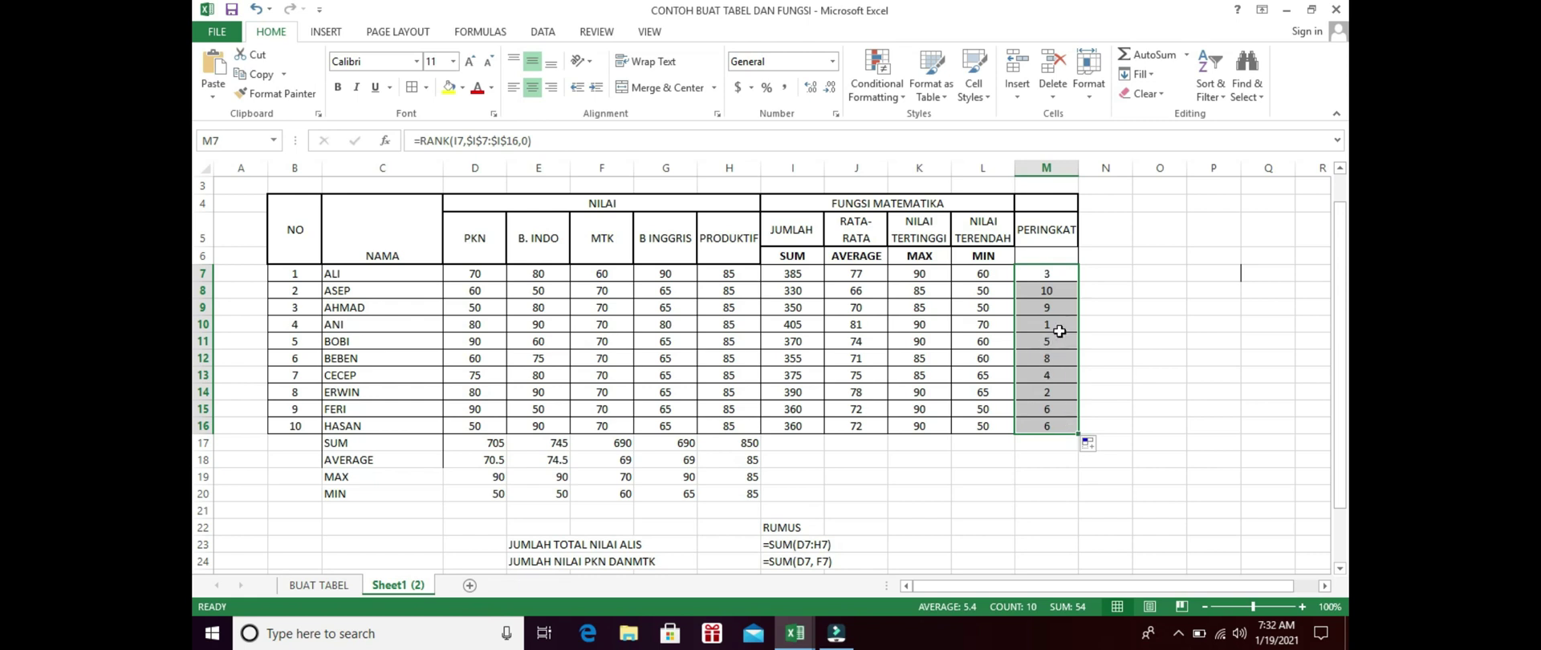
left_click(867, 327)
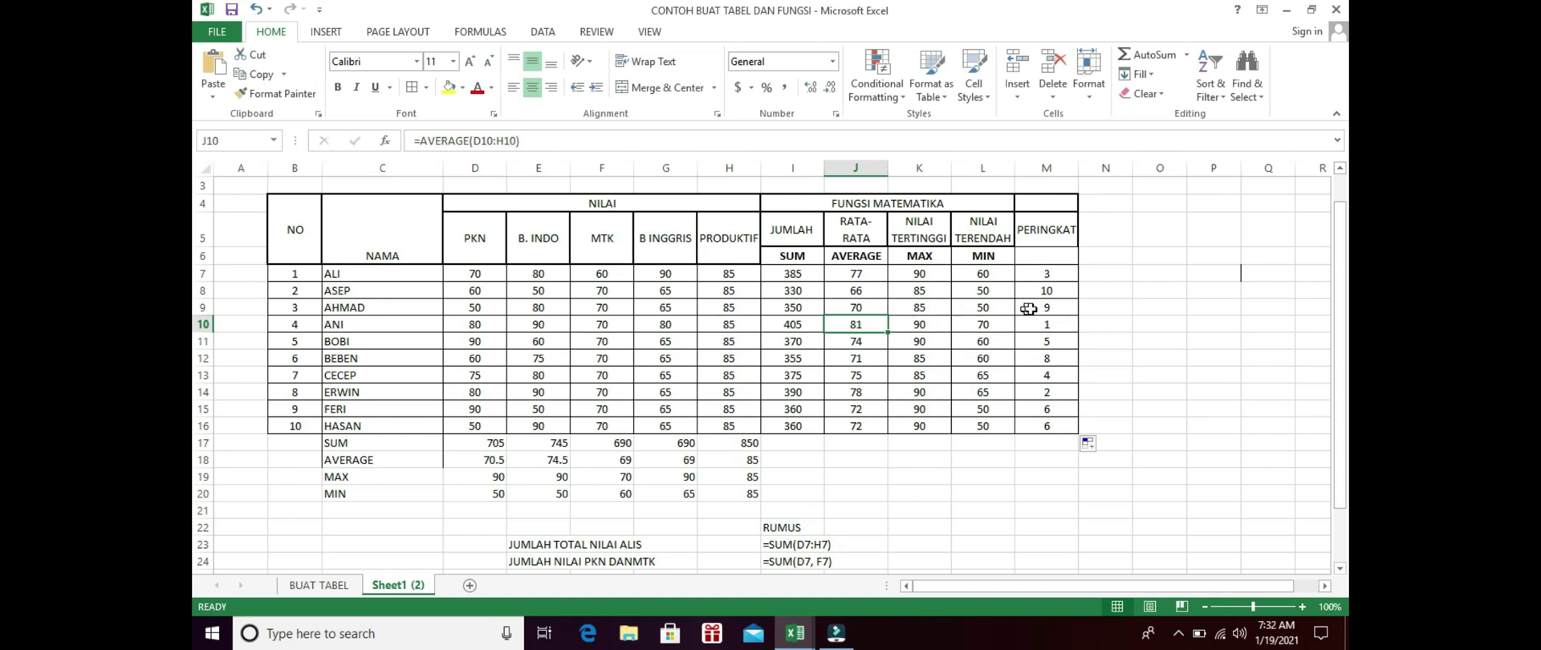
left_click(1049, 291)
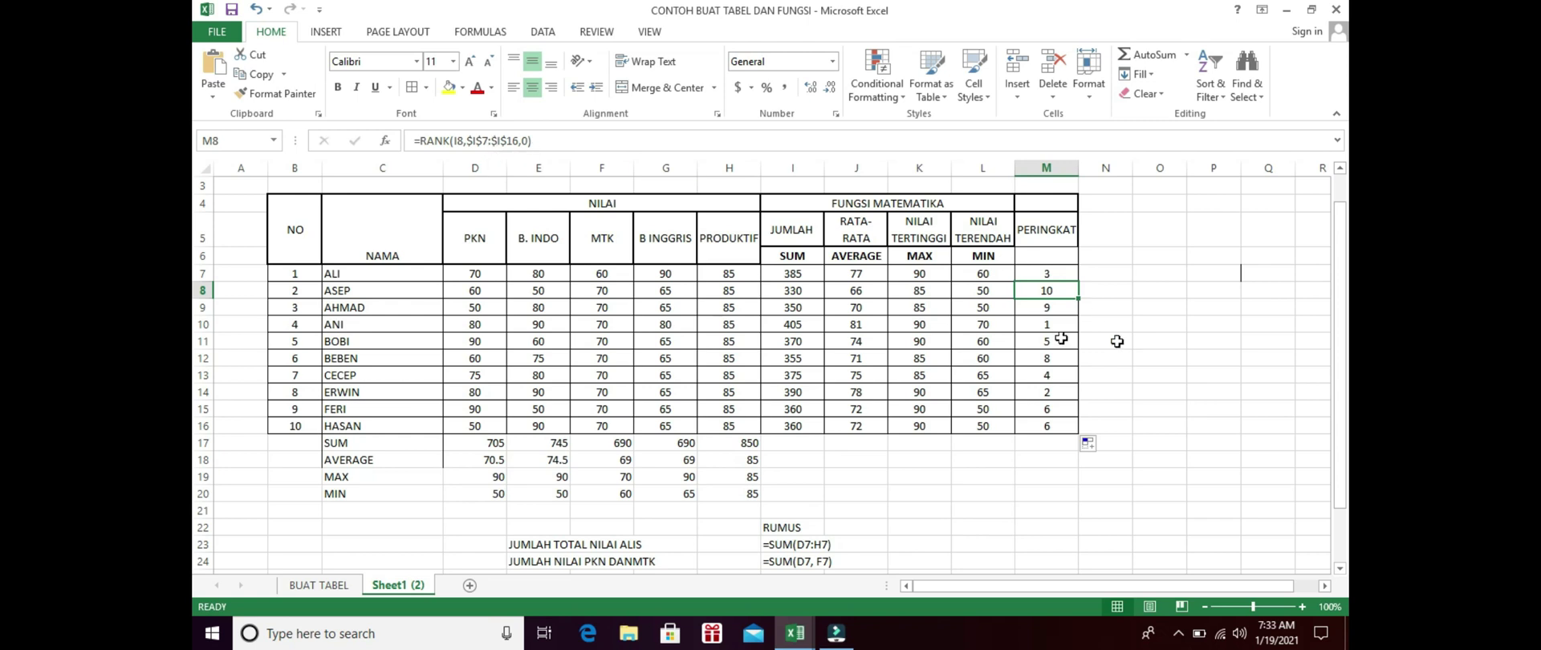
key("Down")
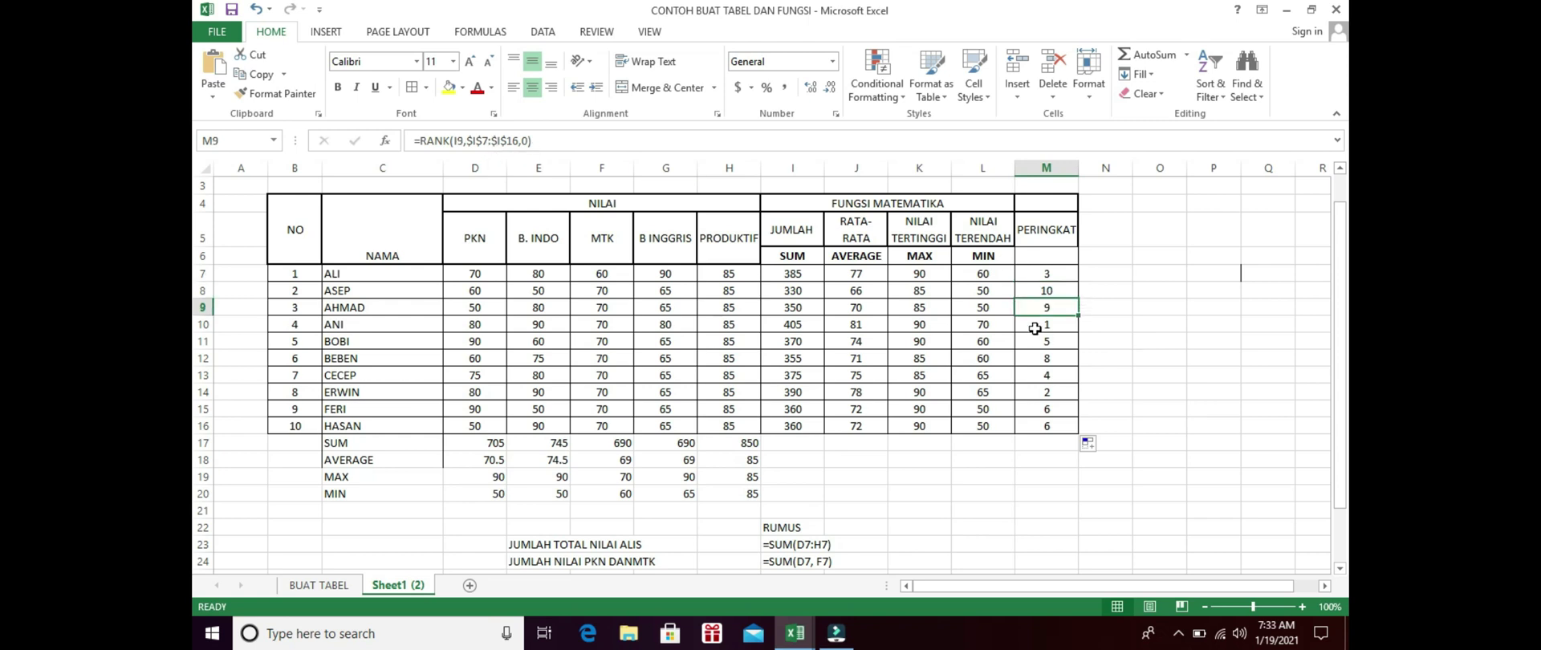
key("Down")
key("Down")
key("Down")
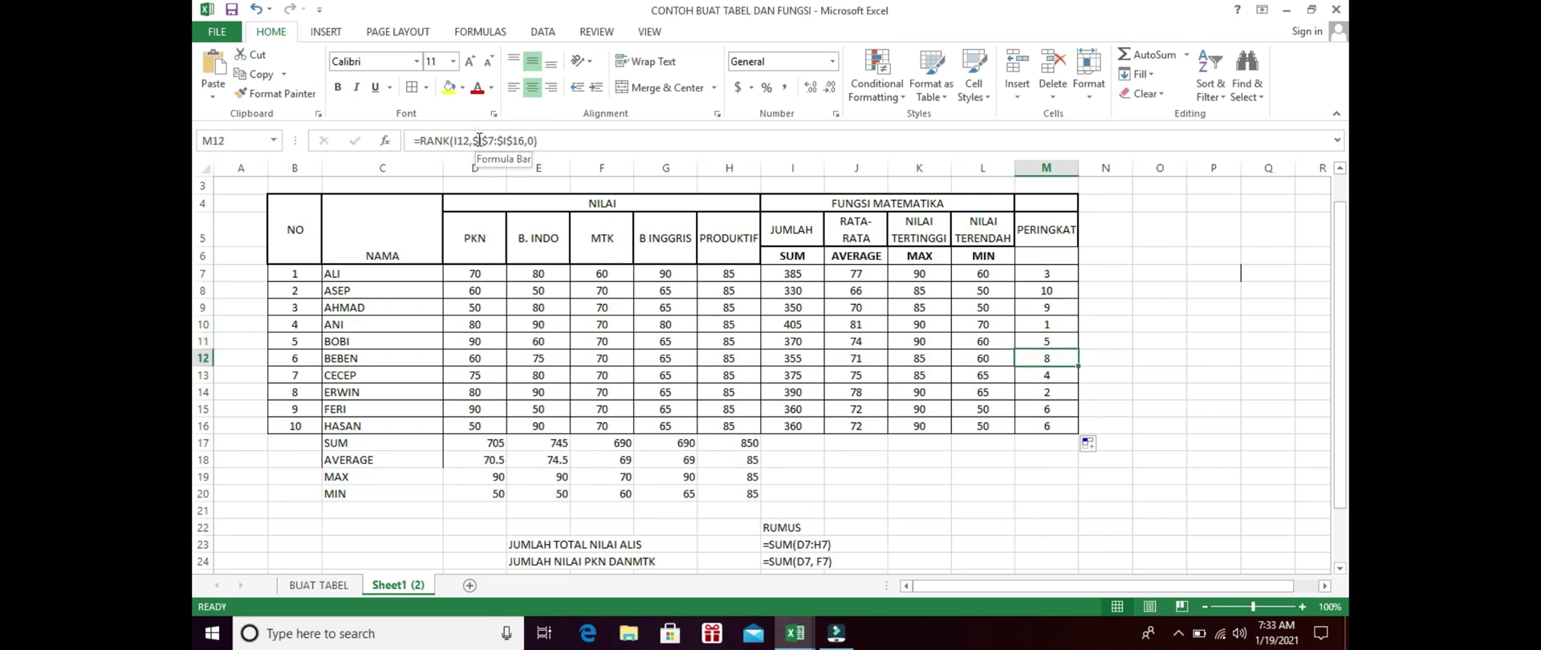
Step: Remove the absolute references from the ranking formula in M12 so it reads =RANK(I12,I7:I16,0)
left_click(479, 141)
key("BackSpace")
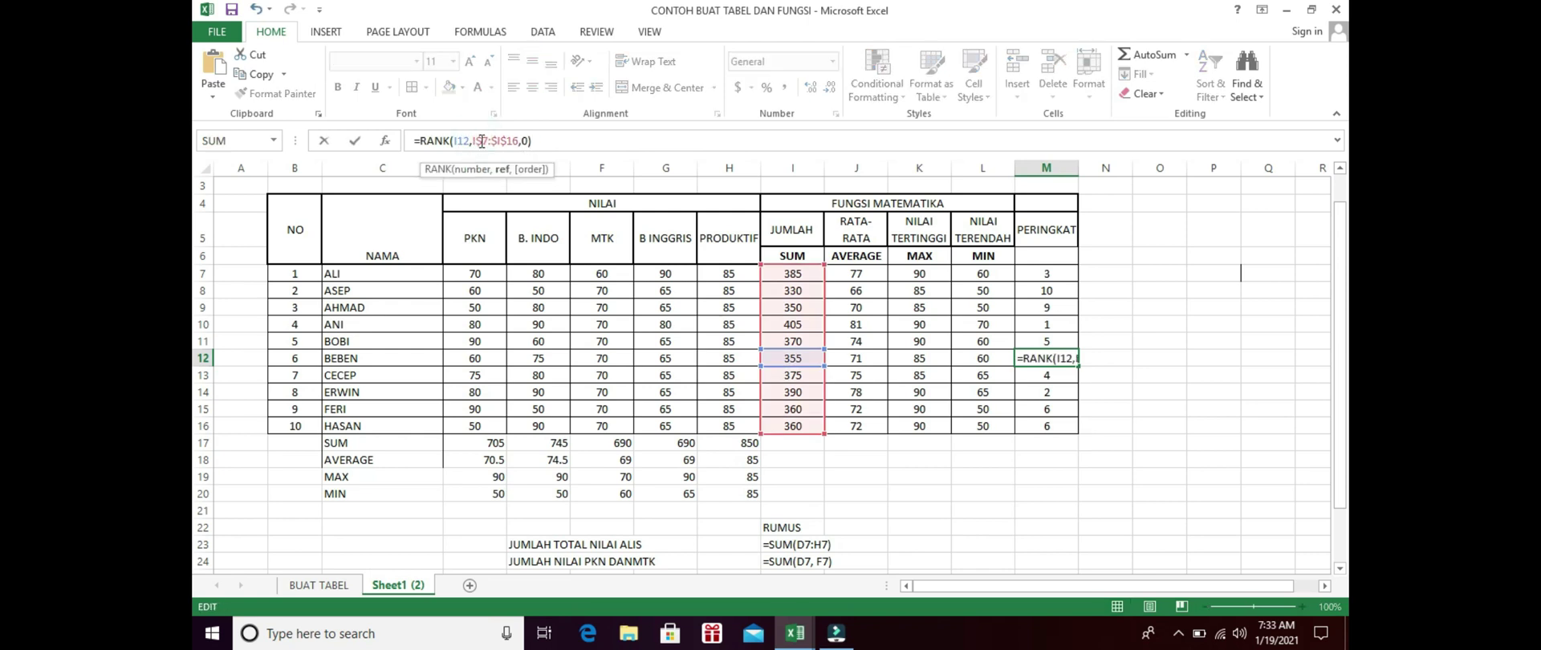
key("Delete")
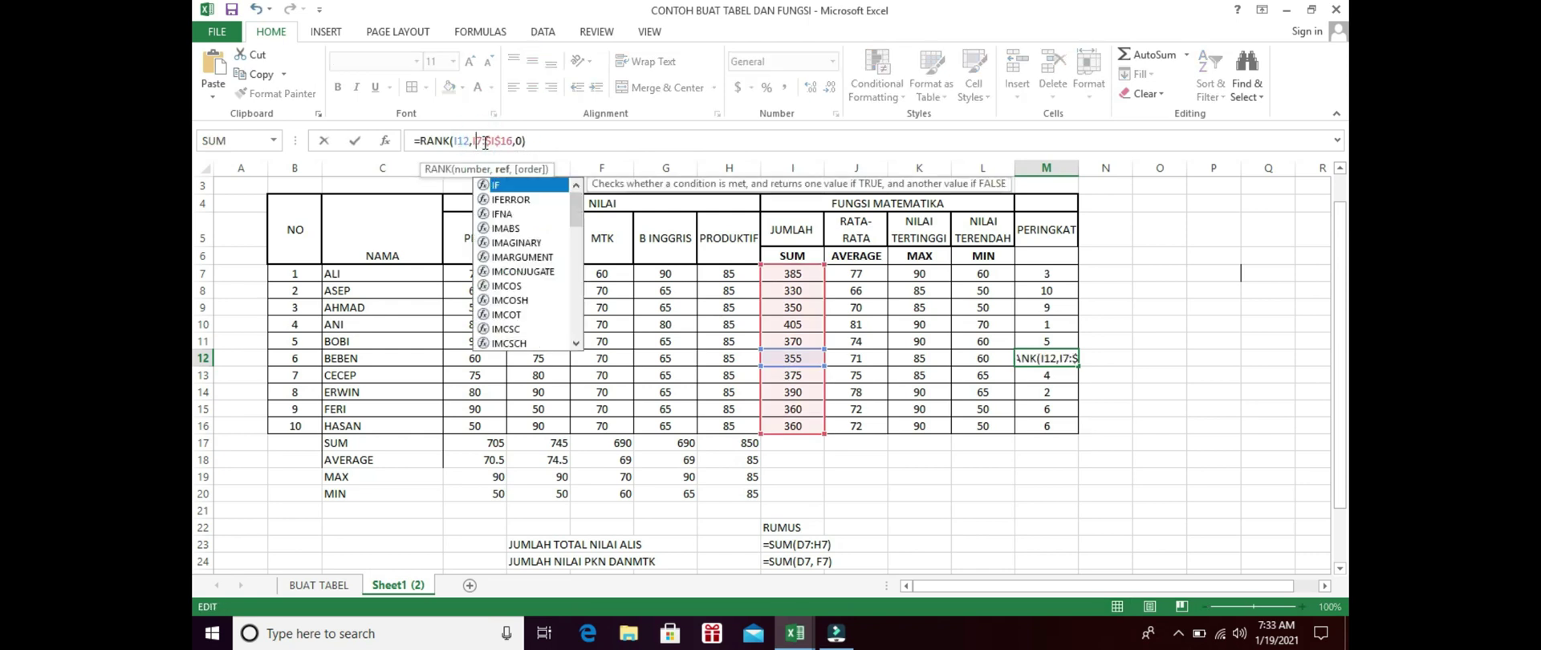
left_click(493, 142)
key("BackSpace")
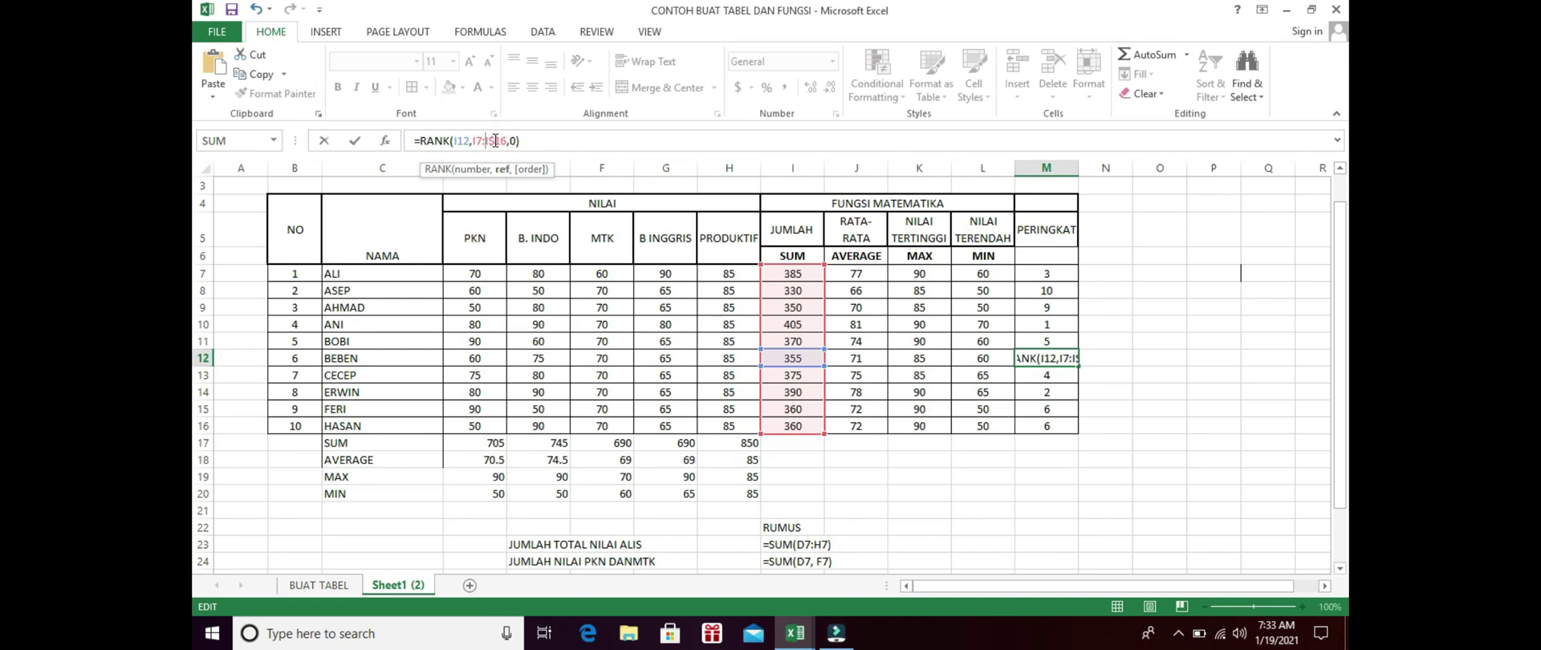
key("BackSpace")
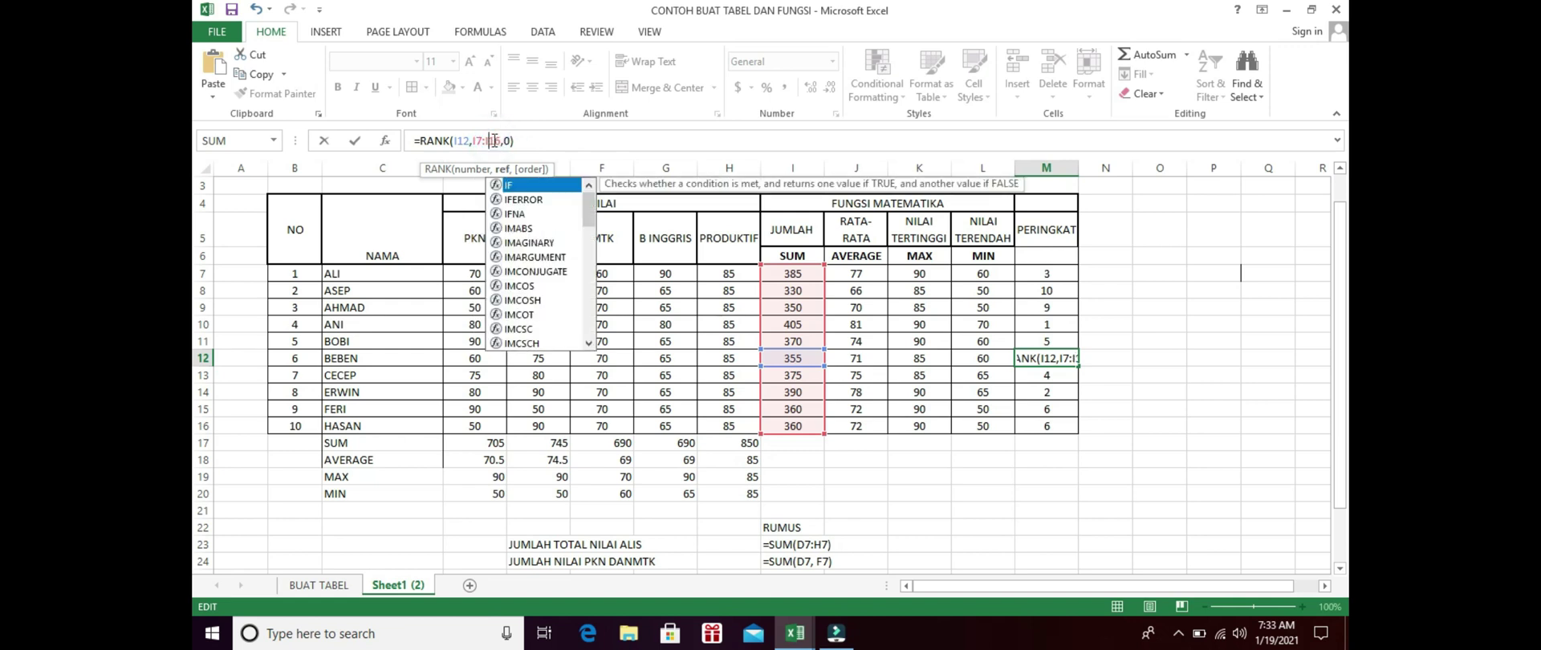
key("Return")
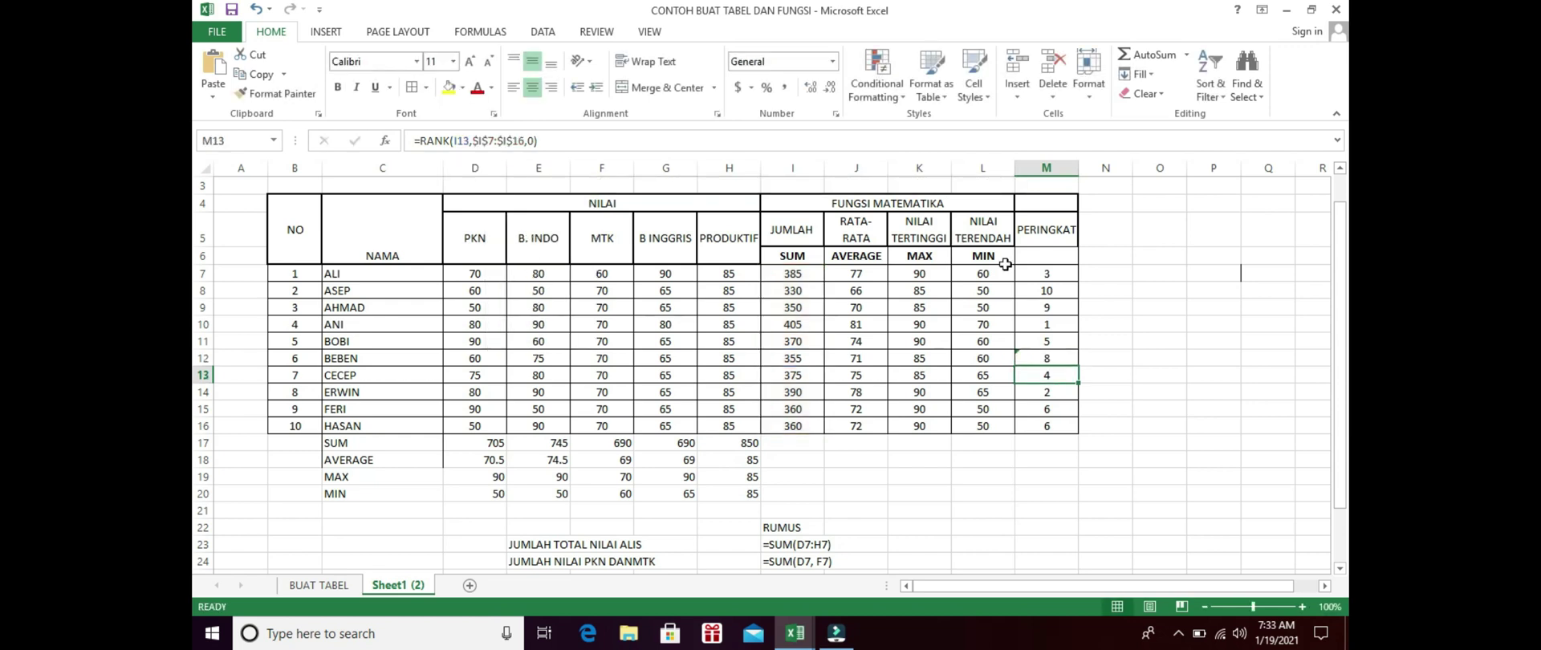
Step: Fill the relative ranking formula from M12 down to M16 and examine the ranges in the copied formulas
left_click(1045, 360)
left_click_drag(1079, 366, 1085, 435)
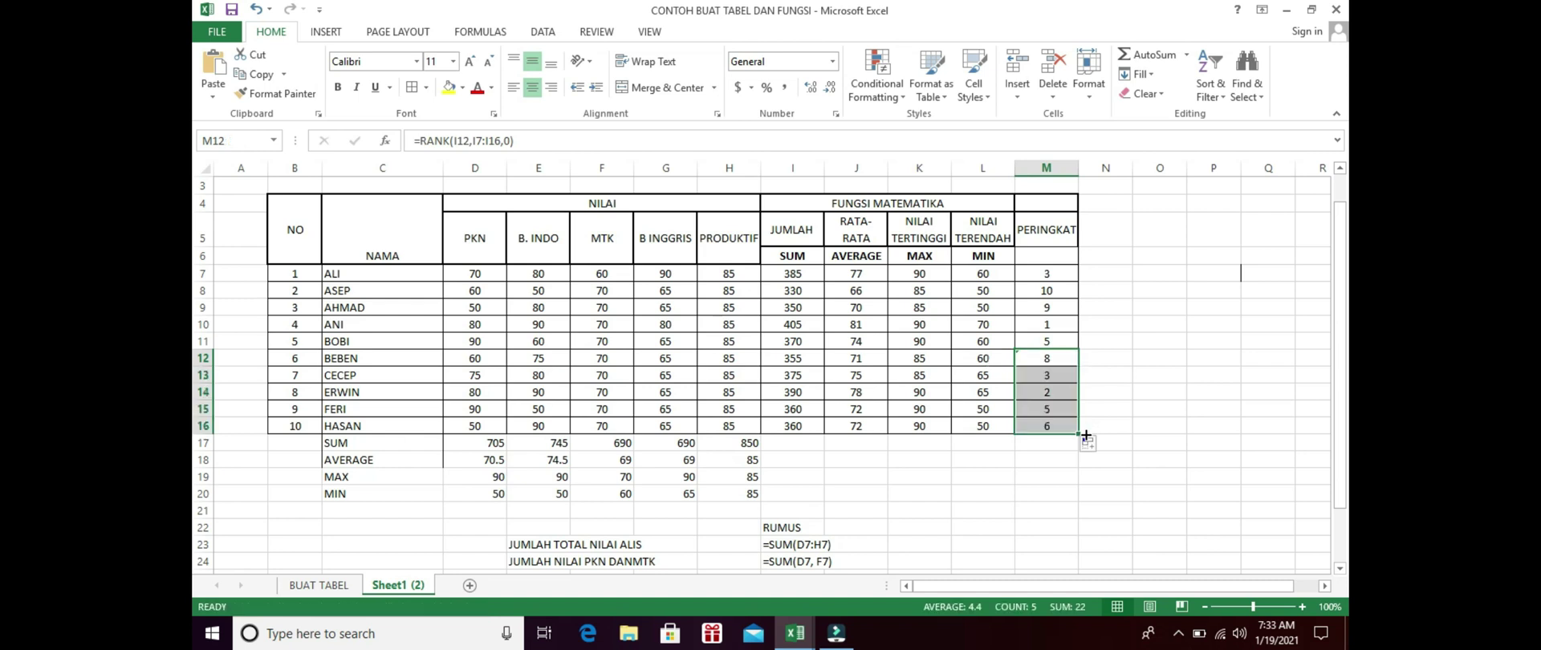
left_click(1052, 374)
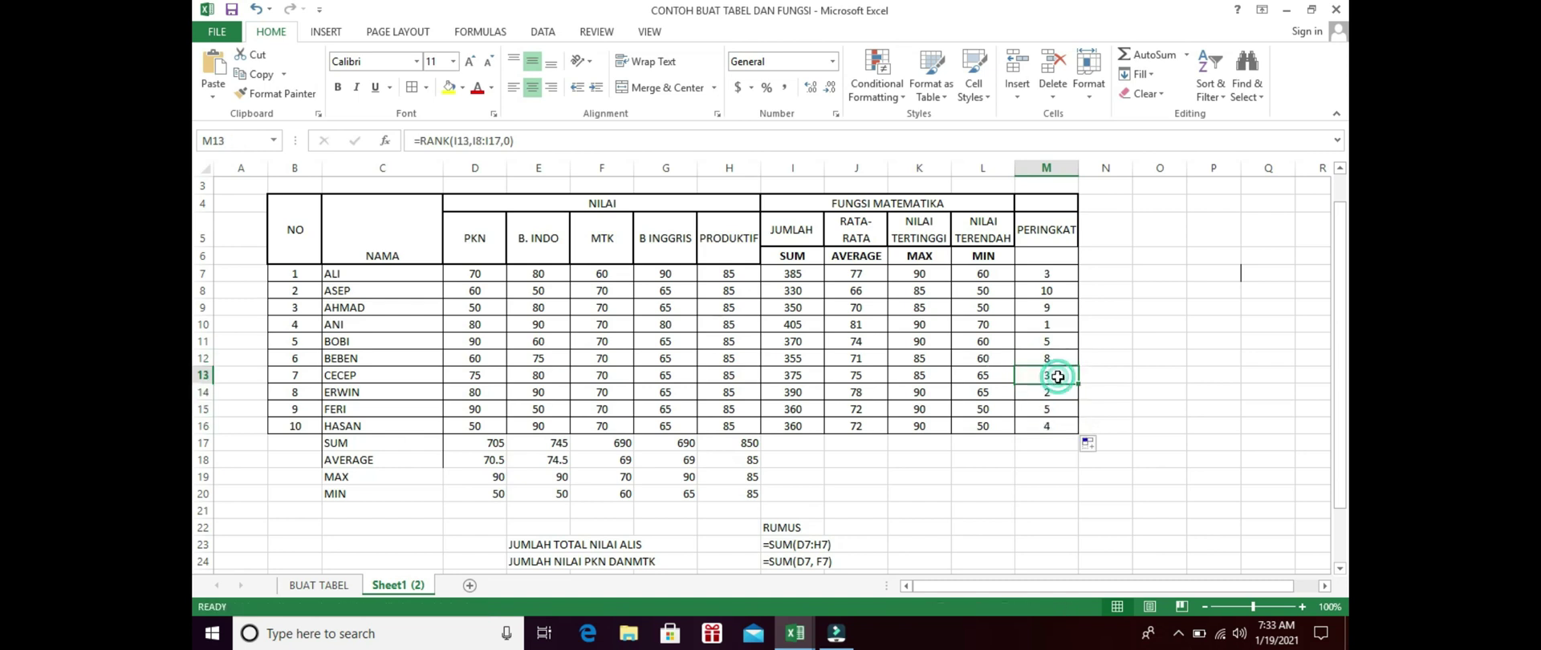
key("Down")
key("Down")
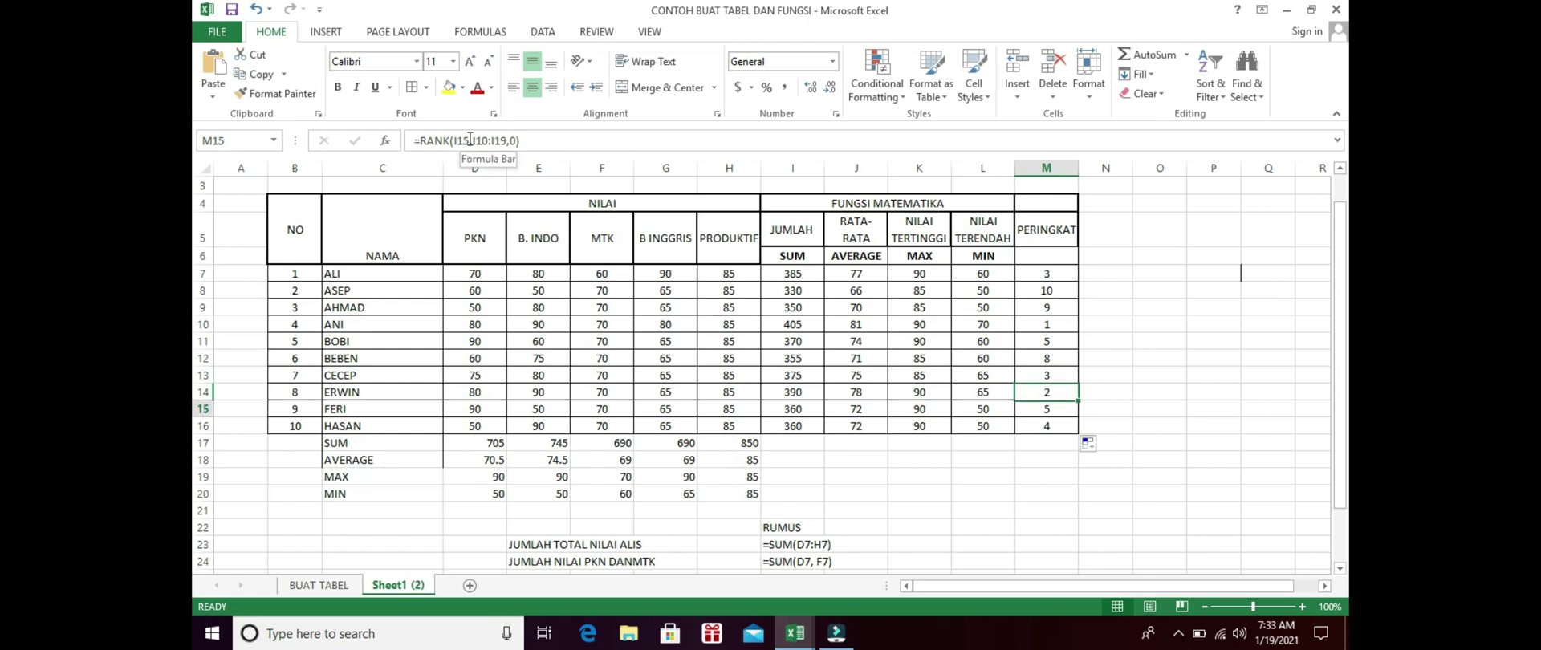
key("Up")
key("Up")
key("Up")
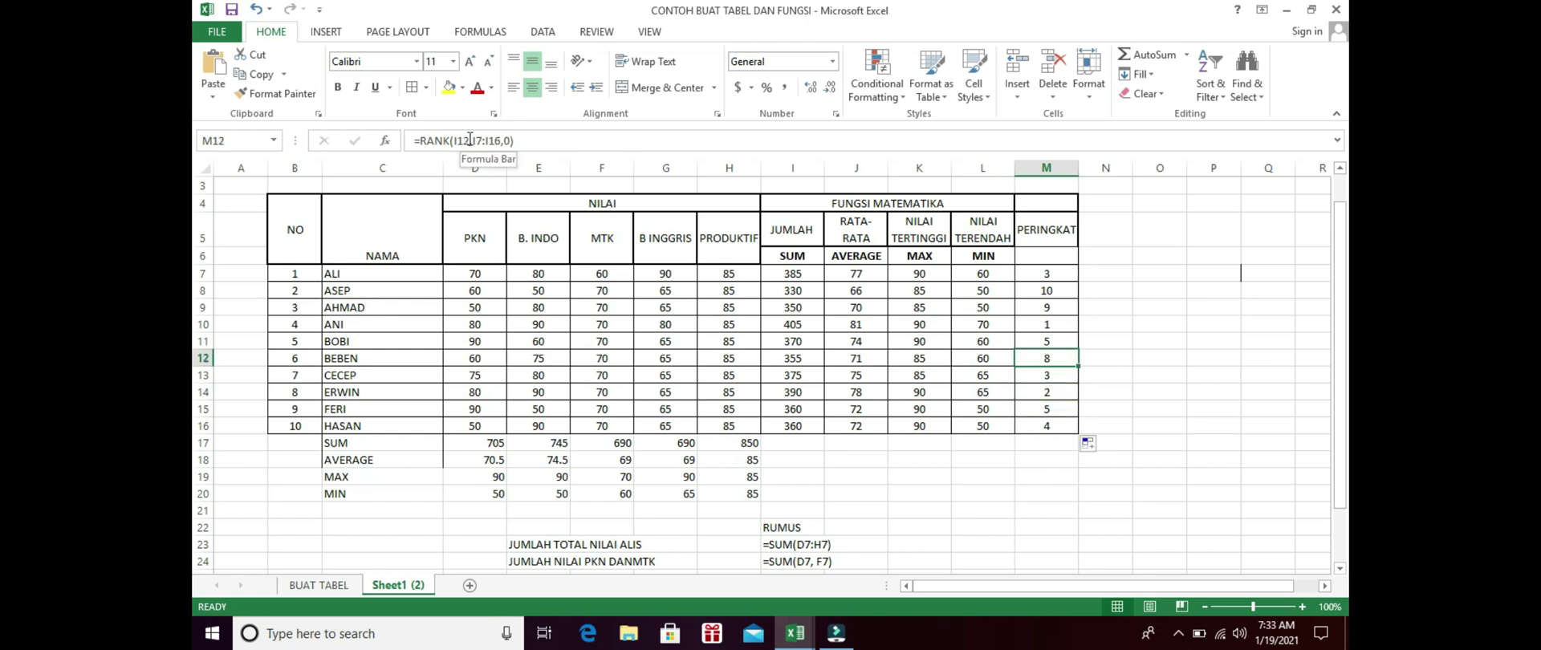
Step: Review the totals range I7 to I16 and refill the absolute ranking formula from M7 down to M16
left_click(1045, 288)
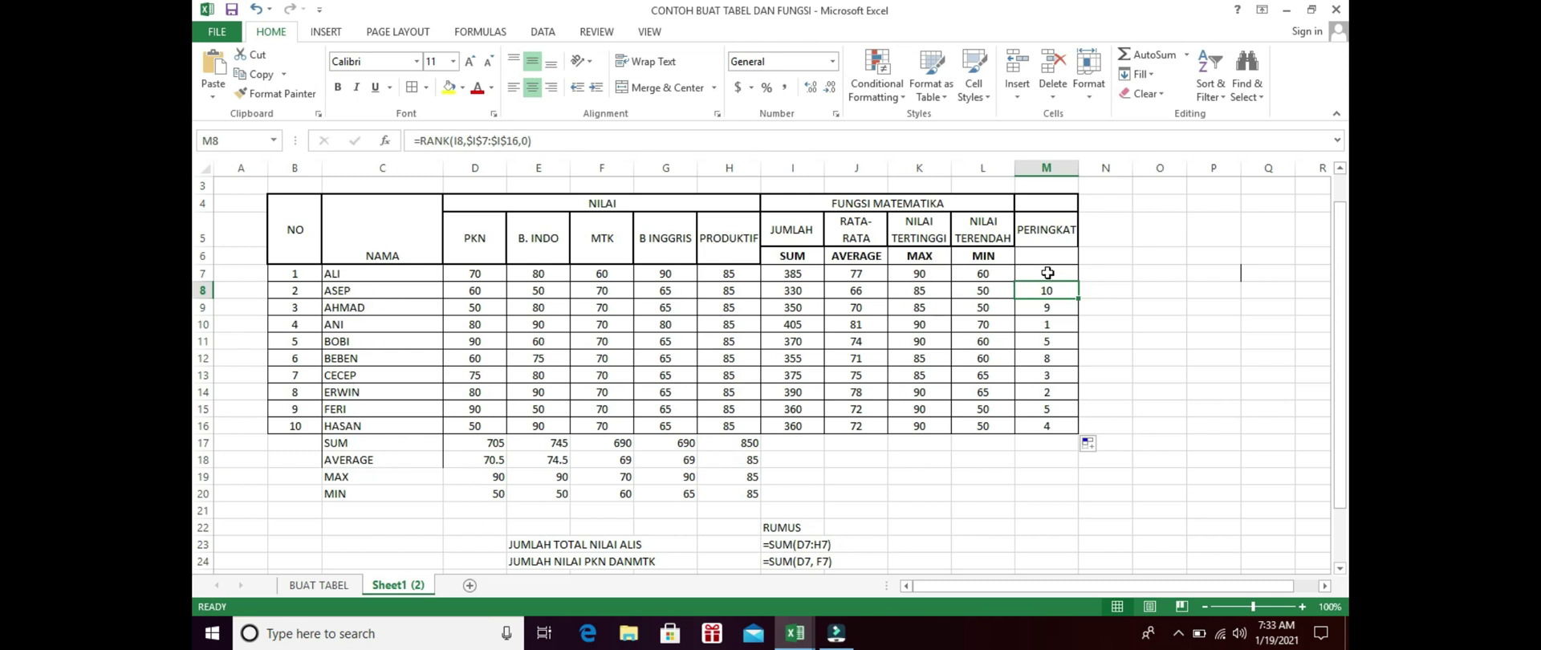
left_click(801, 276)
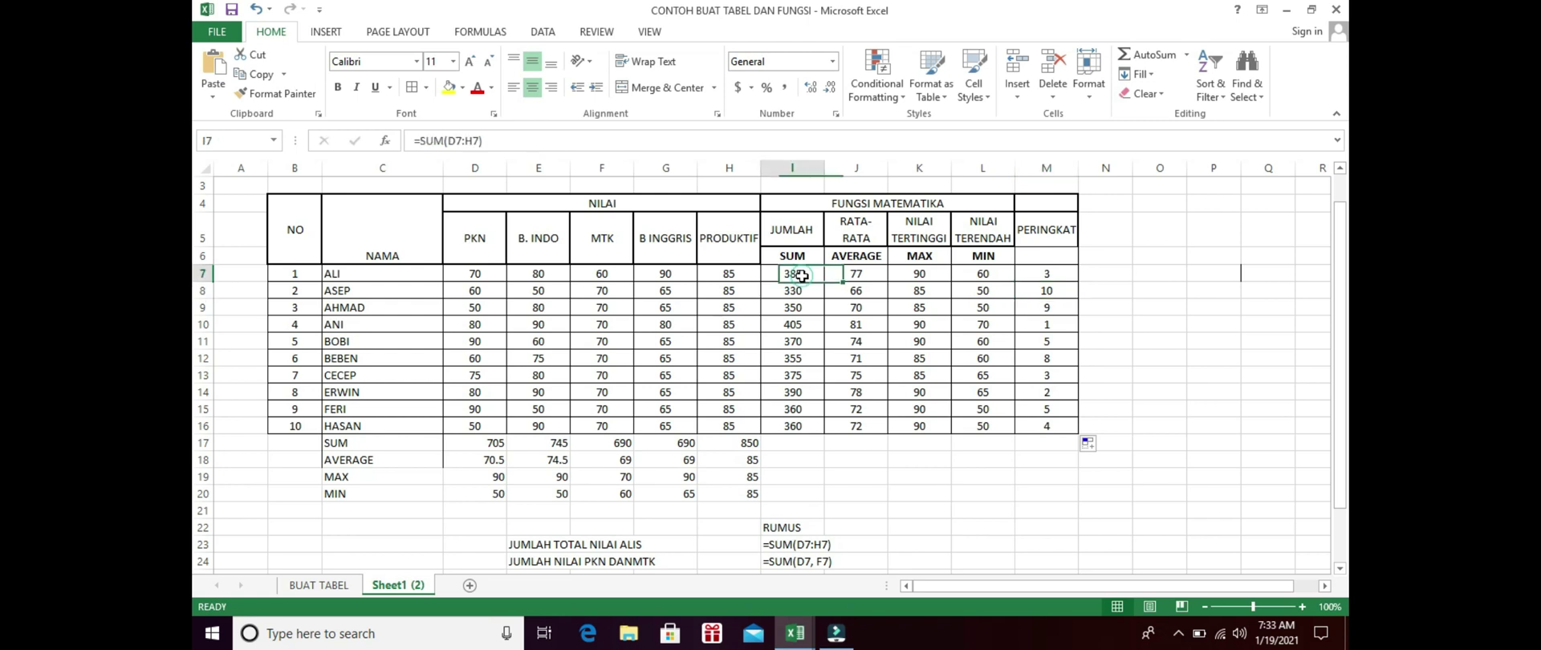
left_click(809, 428)
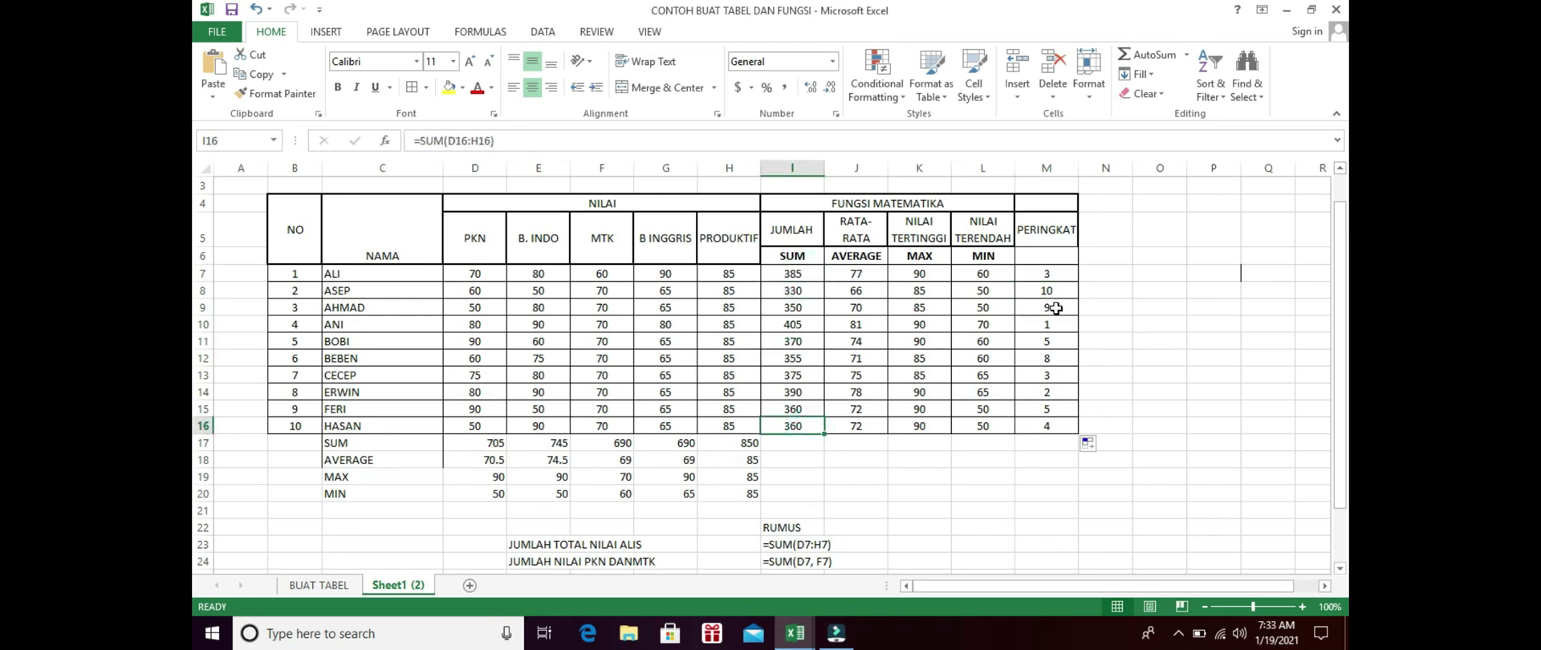
left_click(1052, 274)
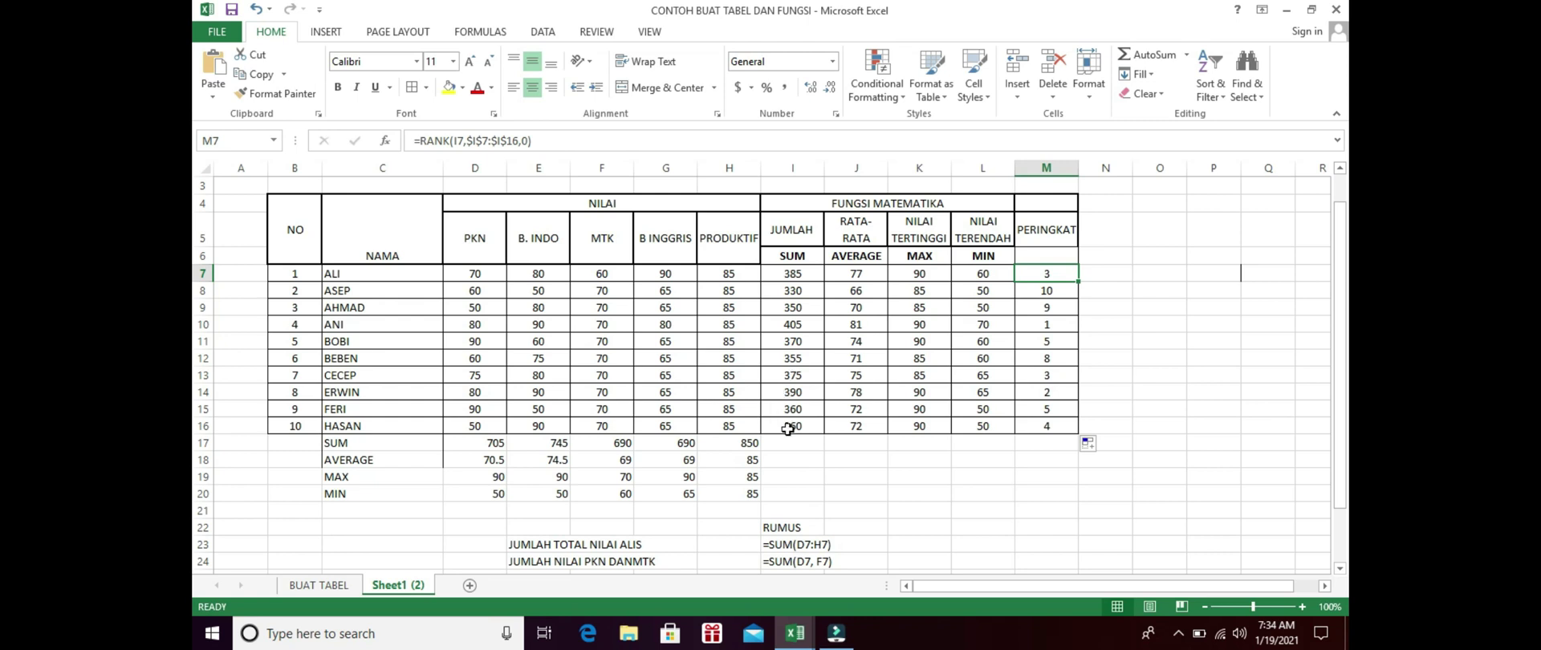
left_click_drag(1078, 281, 1073, 438)
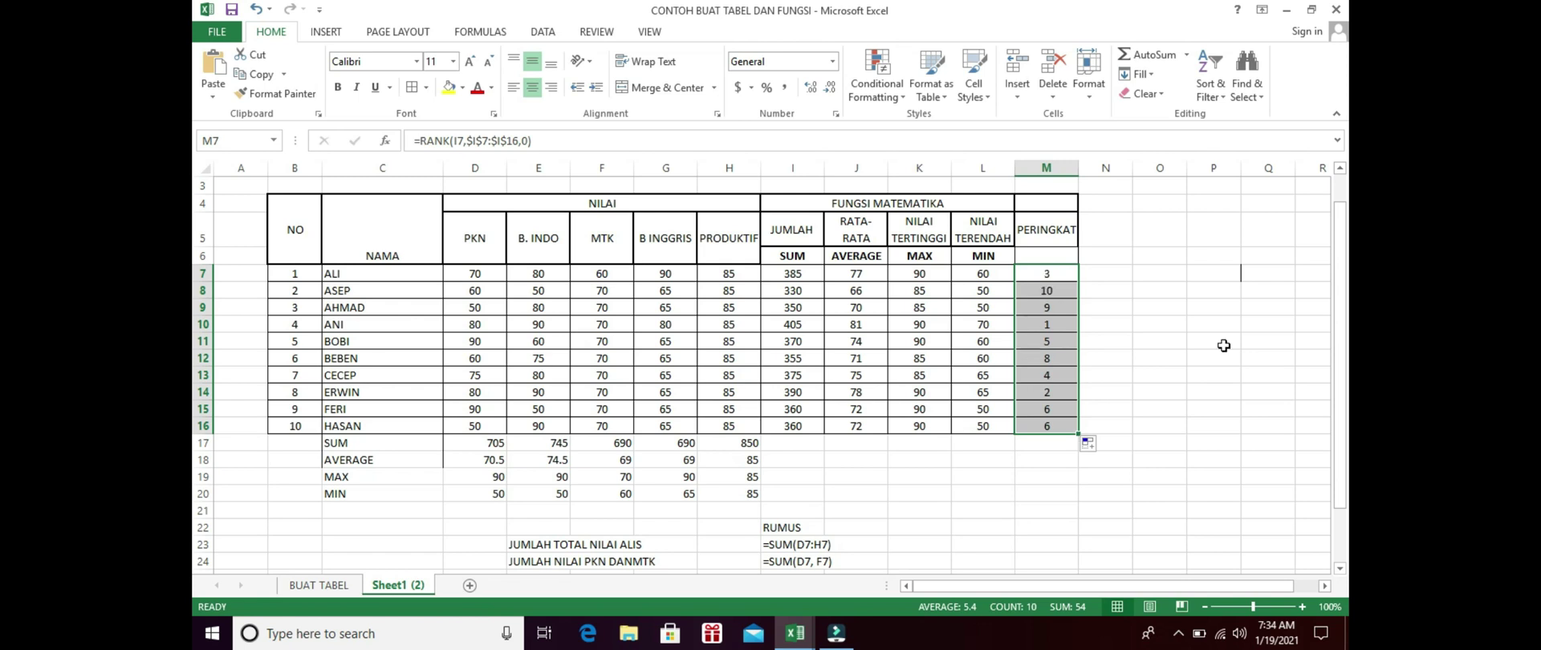
Step: Format the formula notes in E23:J26 as bold with font size 14
left_click_drag(1339, 311, 1347, 393)
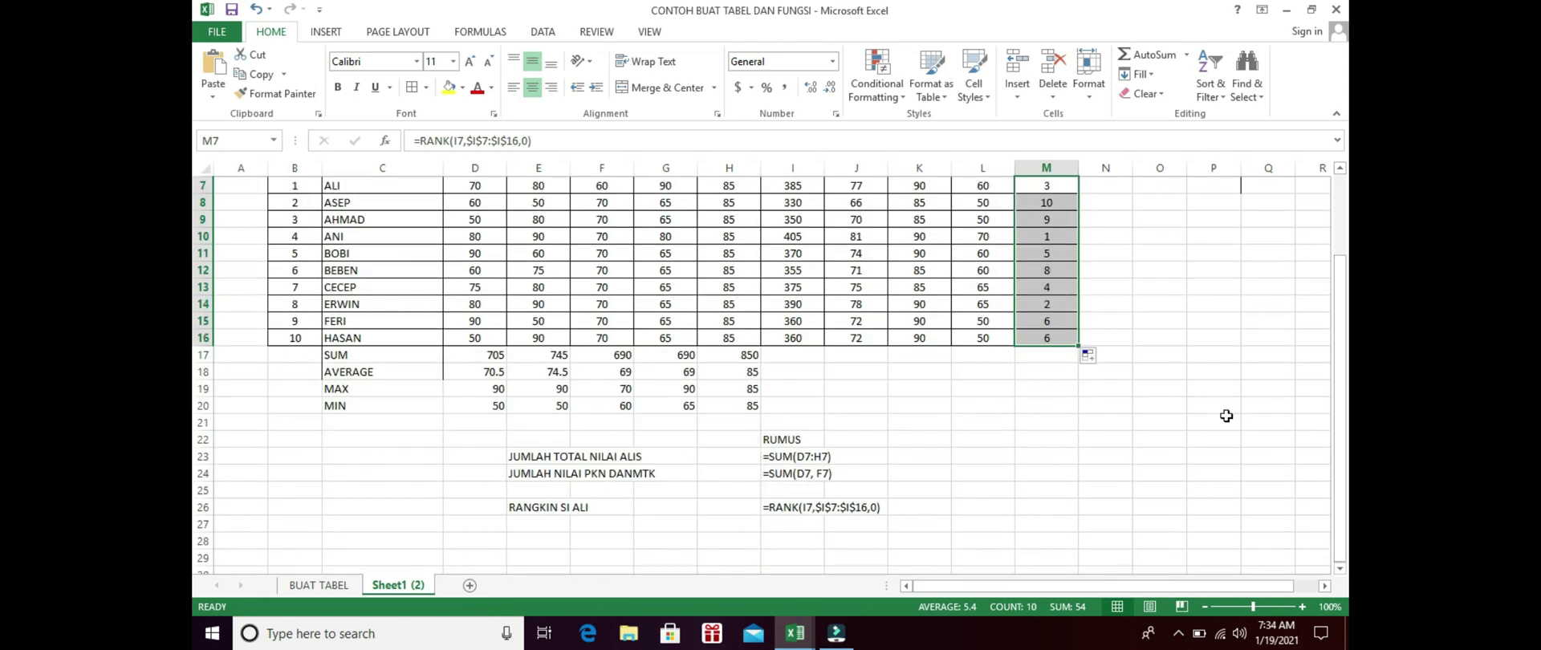
left_click(841, 507)
left_click(789, 507)
mouse_move(539, 458)
left_mouse_down()
mouse_move(674, 471)
mouse_move(834, 525)
left_mouse_up()
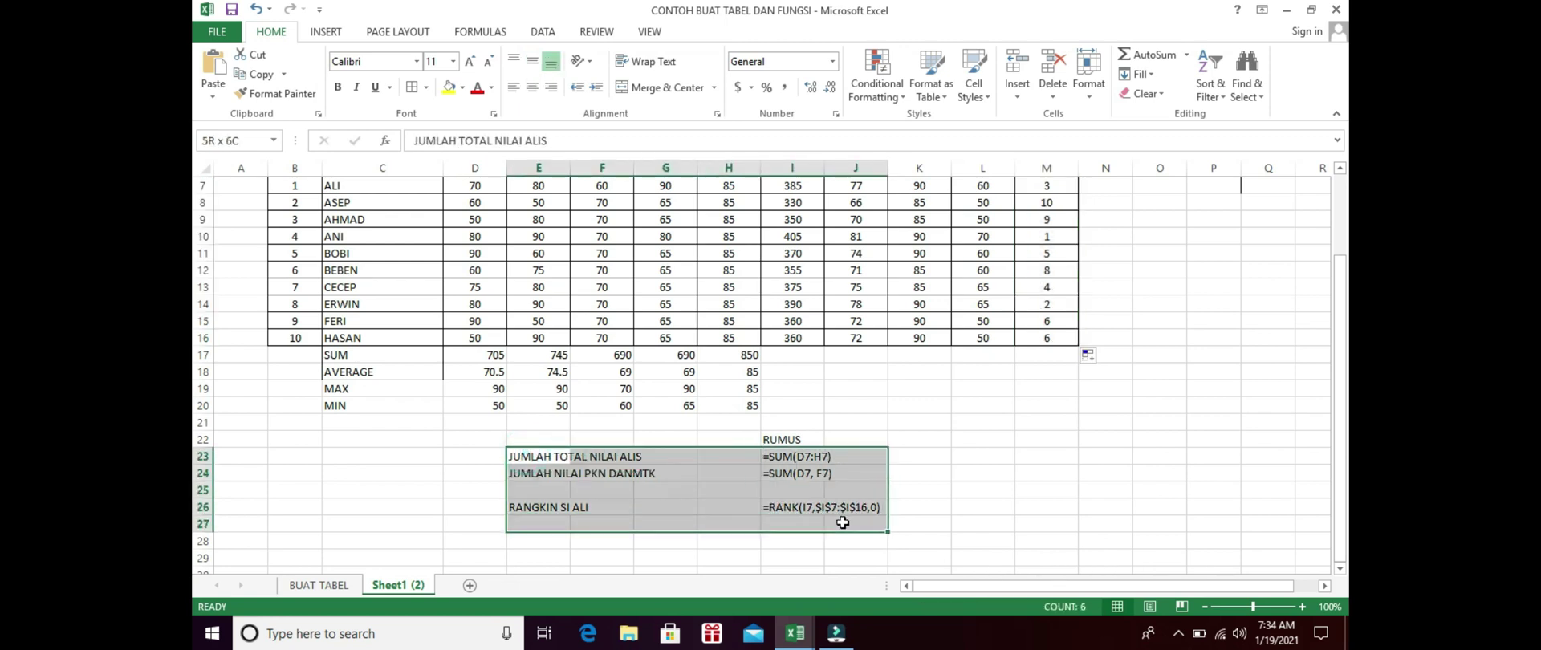
left_click(608, 316)
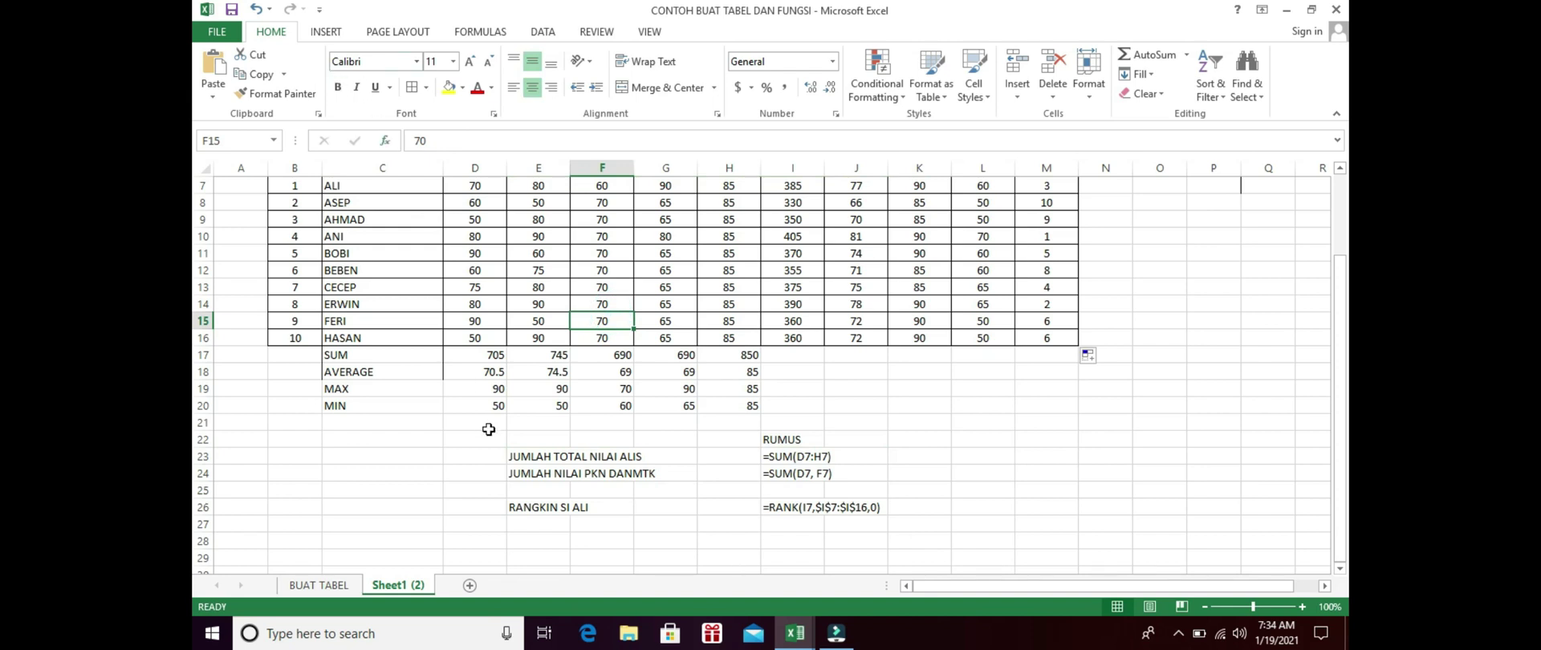
left_click_drag(514, 453, 843, 507)
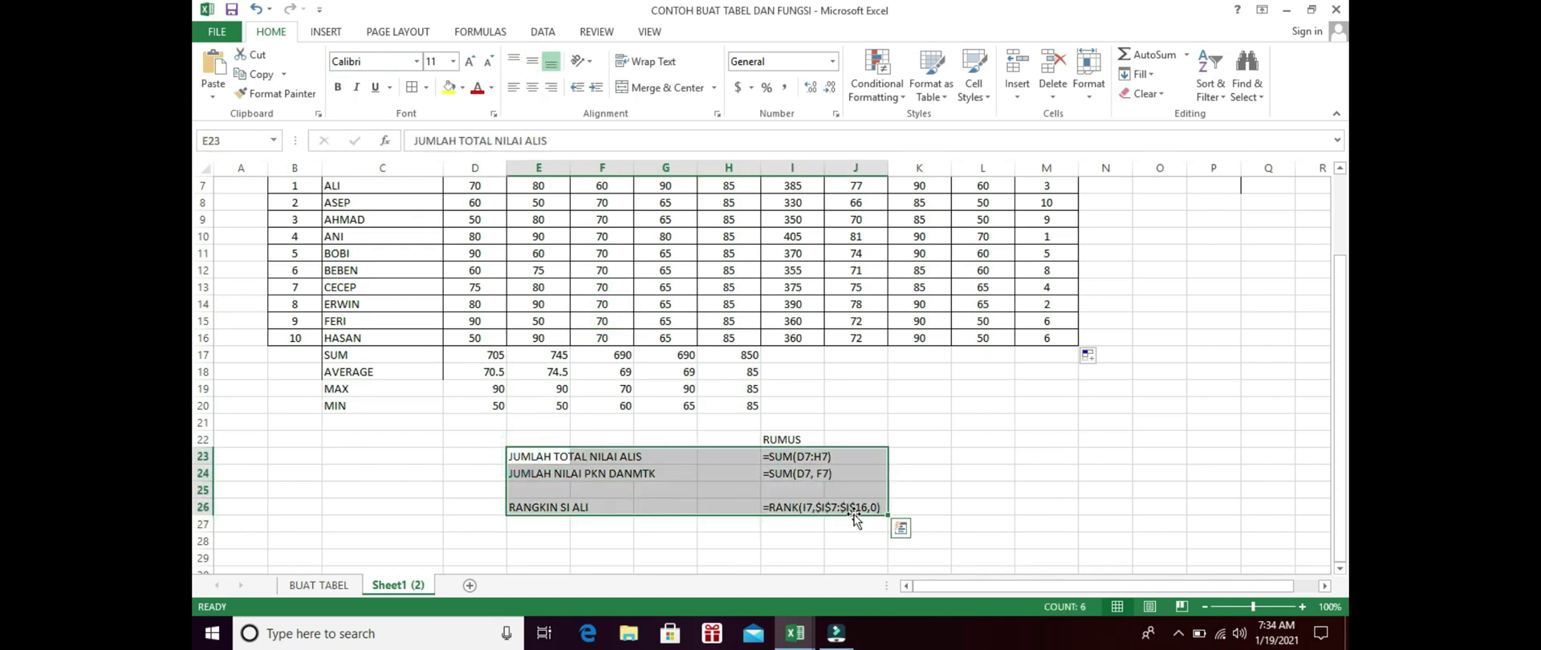
left_click(339, 87)
left_click(471, 62)
left_click(471, 62)
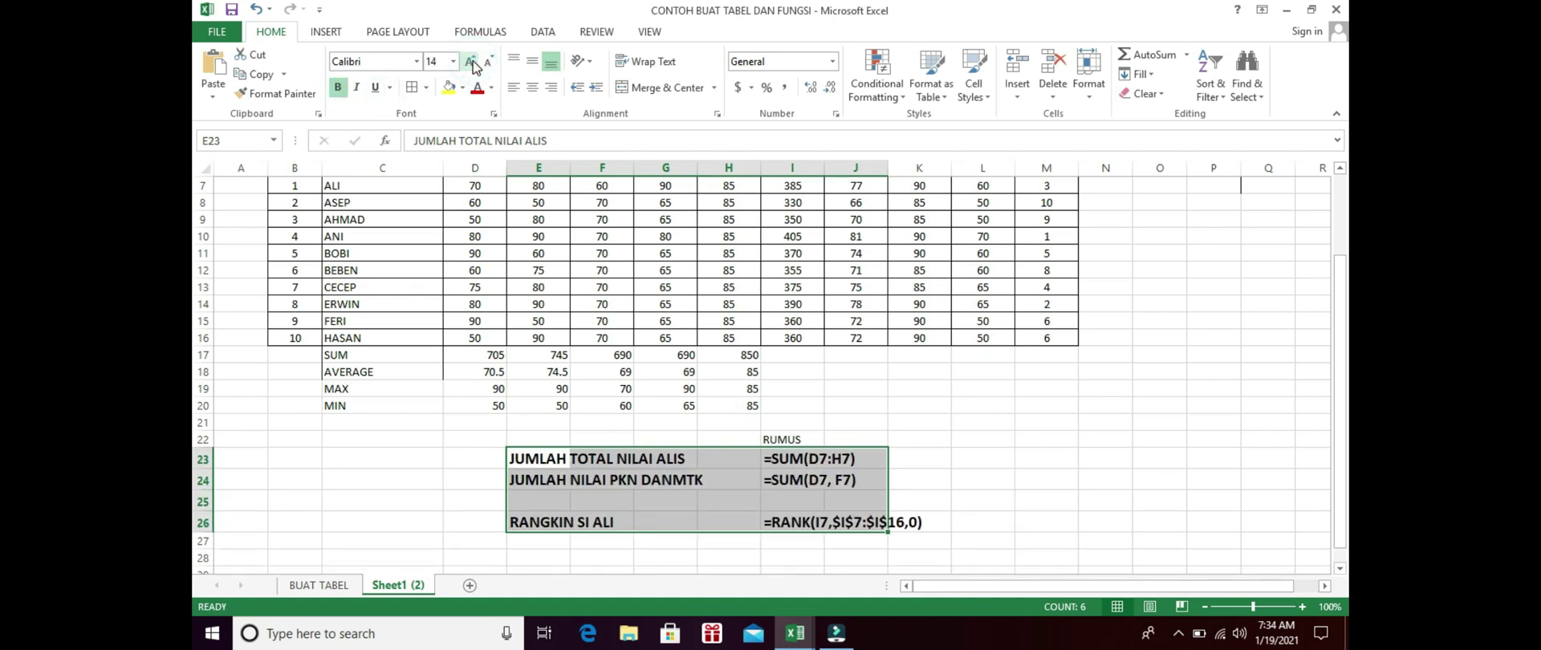
left_click(797, 303)
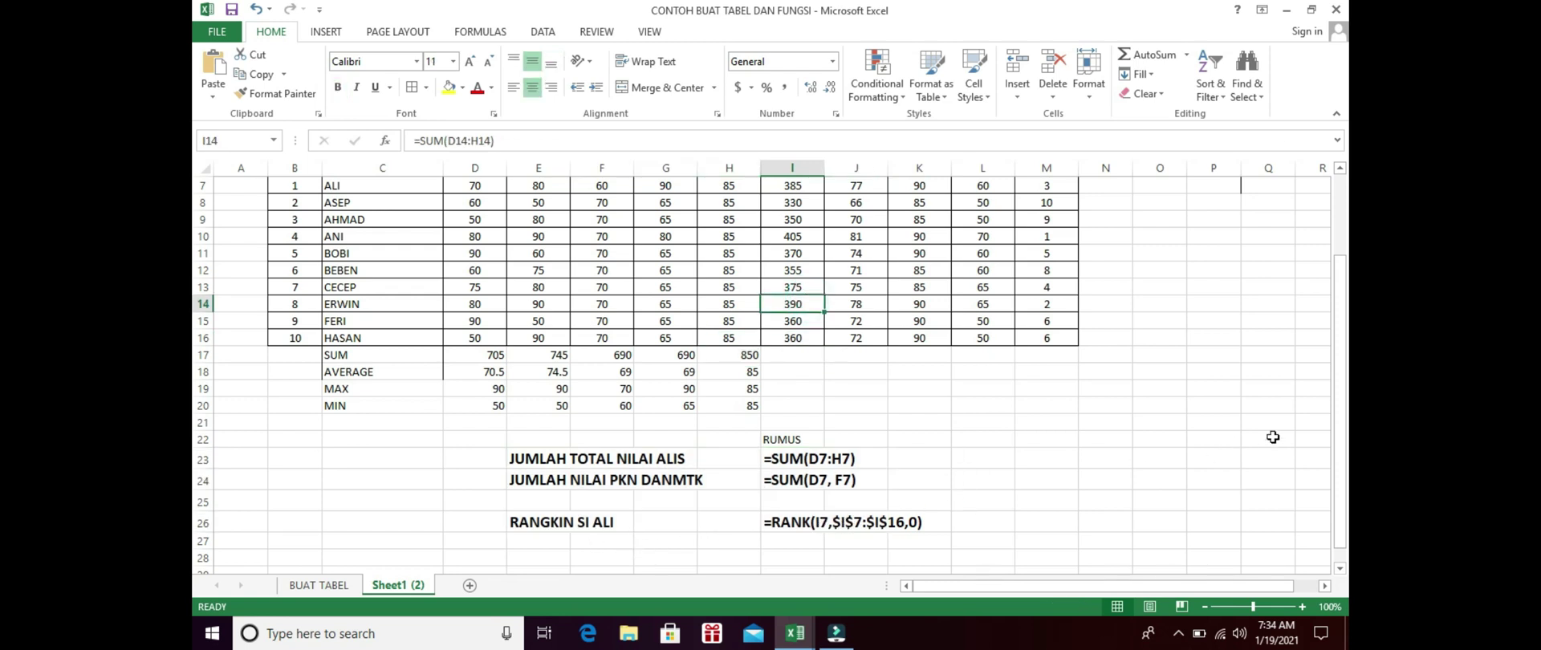
Step: Review the total and average formulas in I7, J7 and I16, the formula notes and the whole grade table
left_click_drag(1340, 402, 1347, 288)
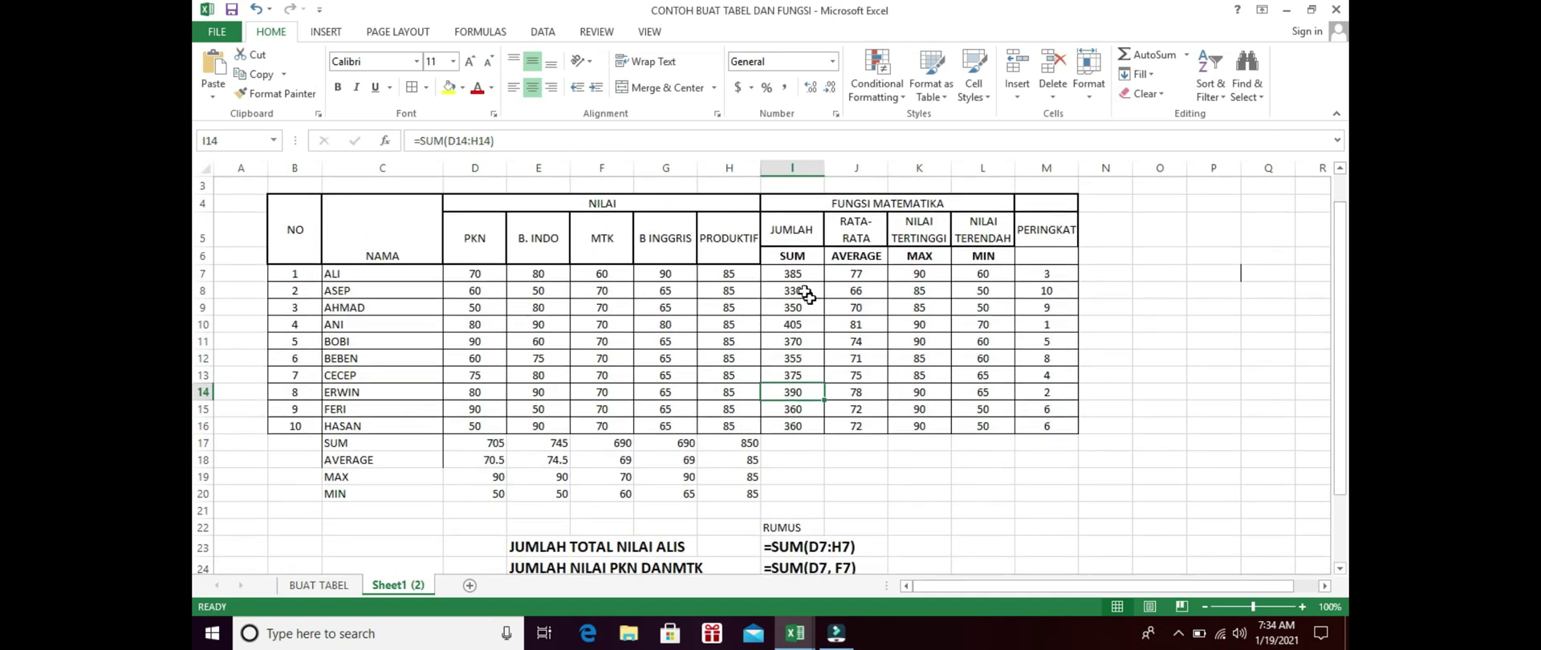
left_click(793, 277)
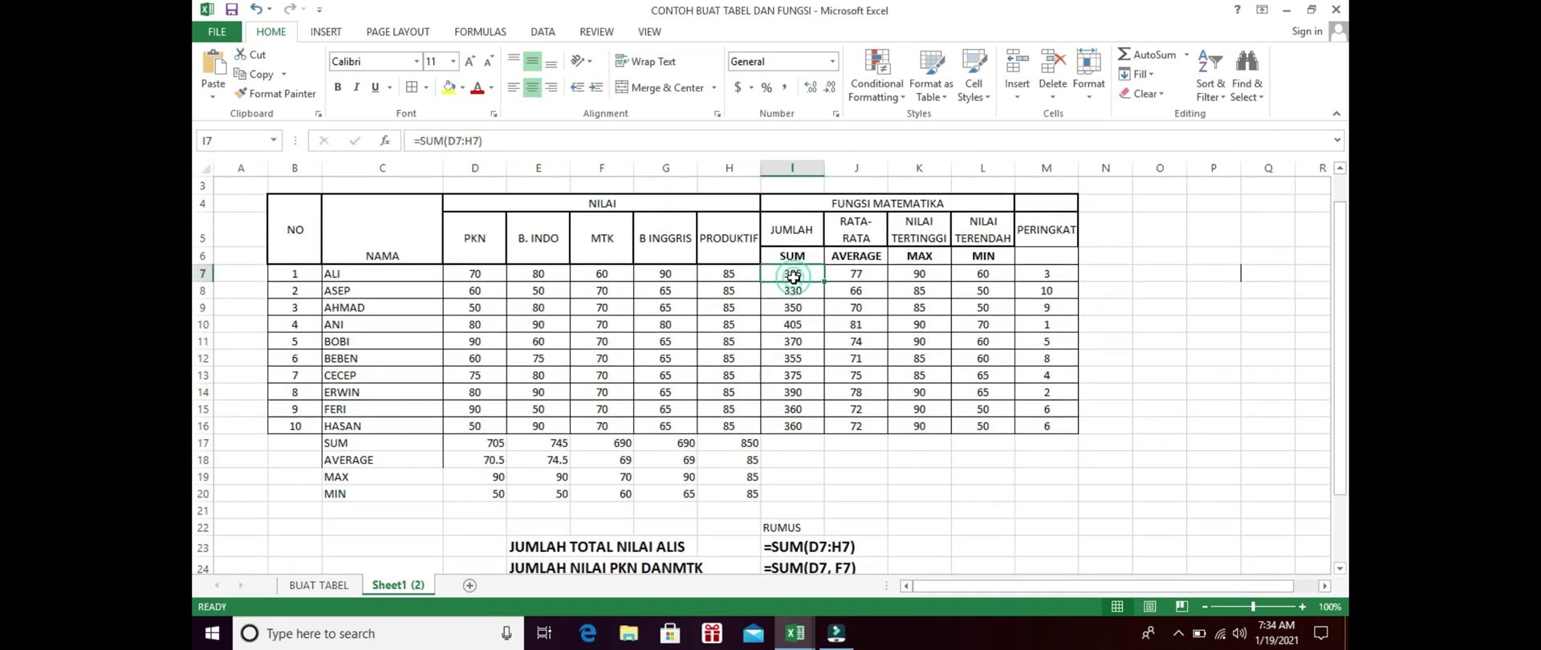
left_click(862, 274)
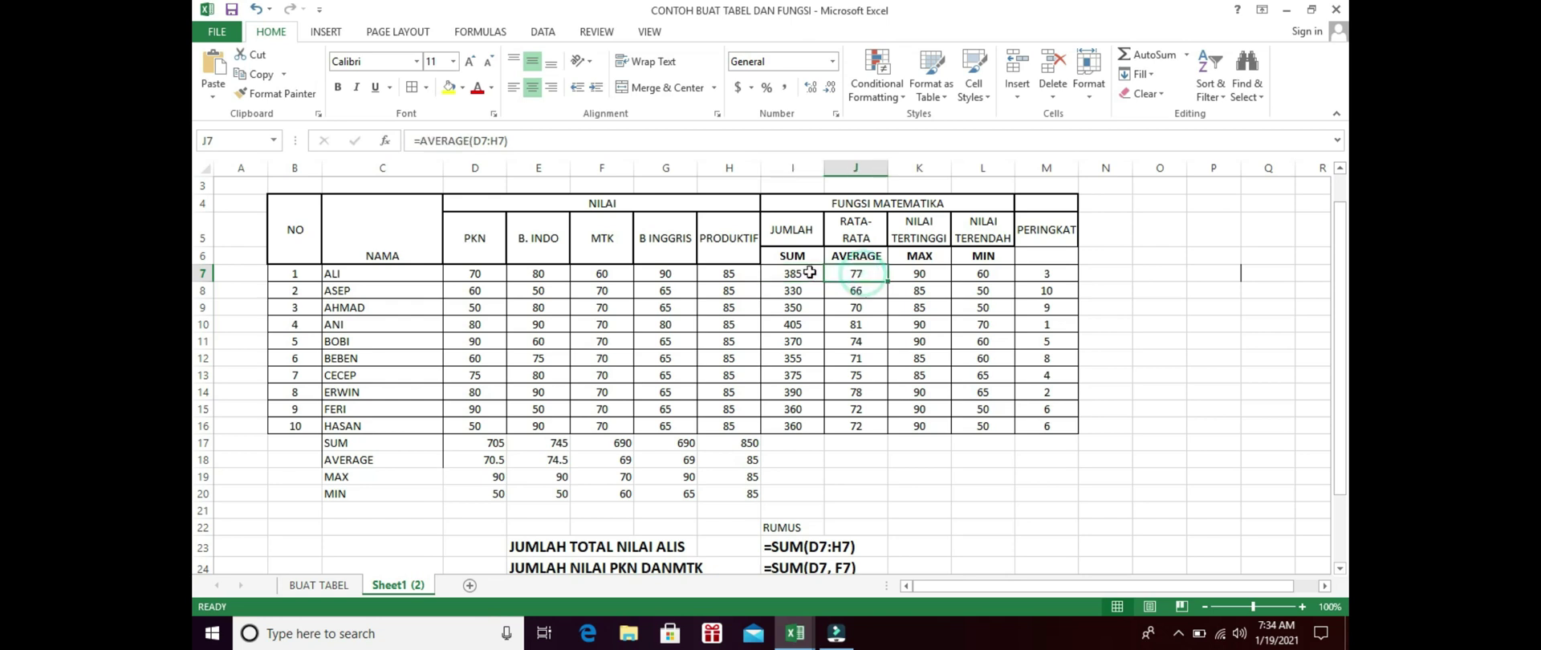
left_click(799, 273)
mouse_move(1347, 291)
left_mouse_down()
mouse_move(1347, 365)
mouse_move(1342, 295)
left_mouse_up()
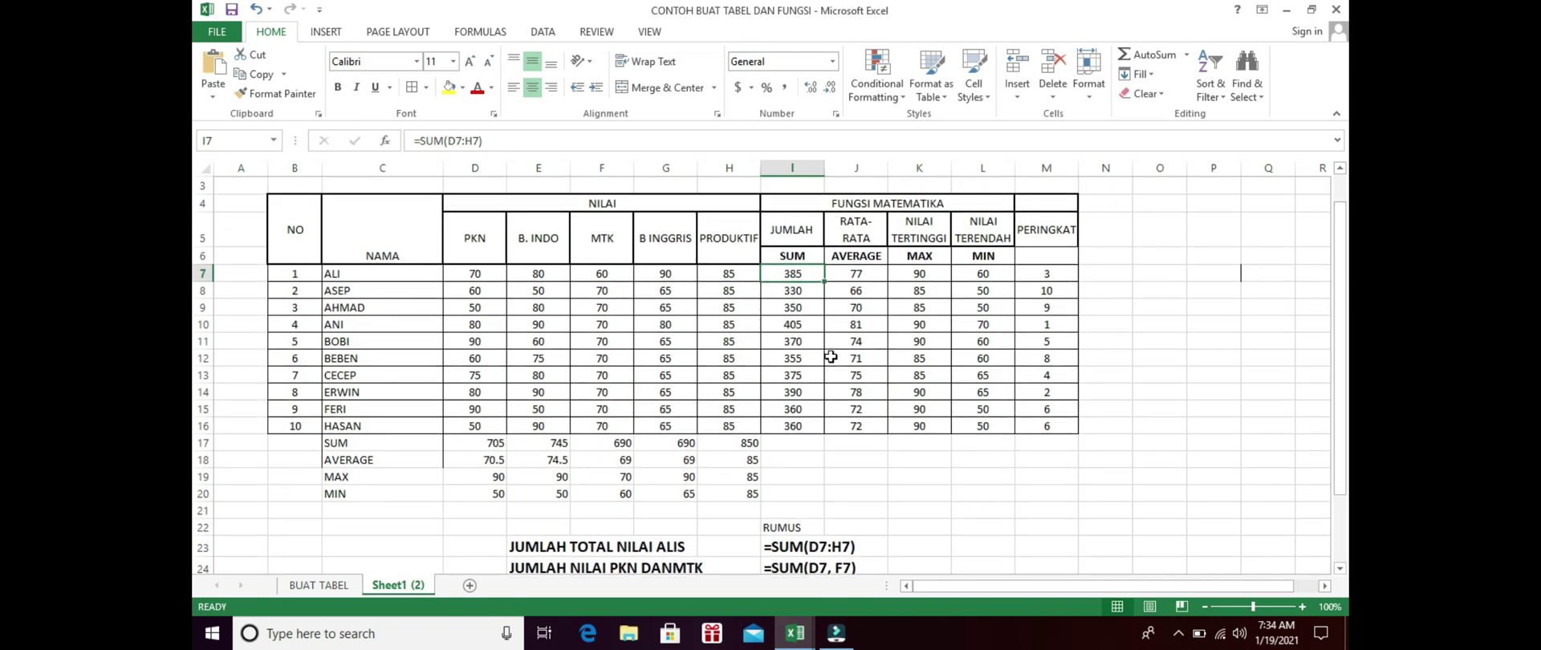
left_click(815, 430)
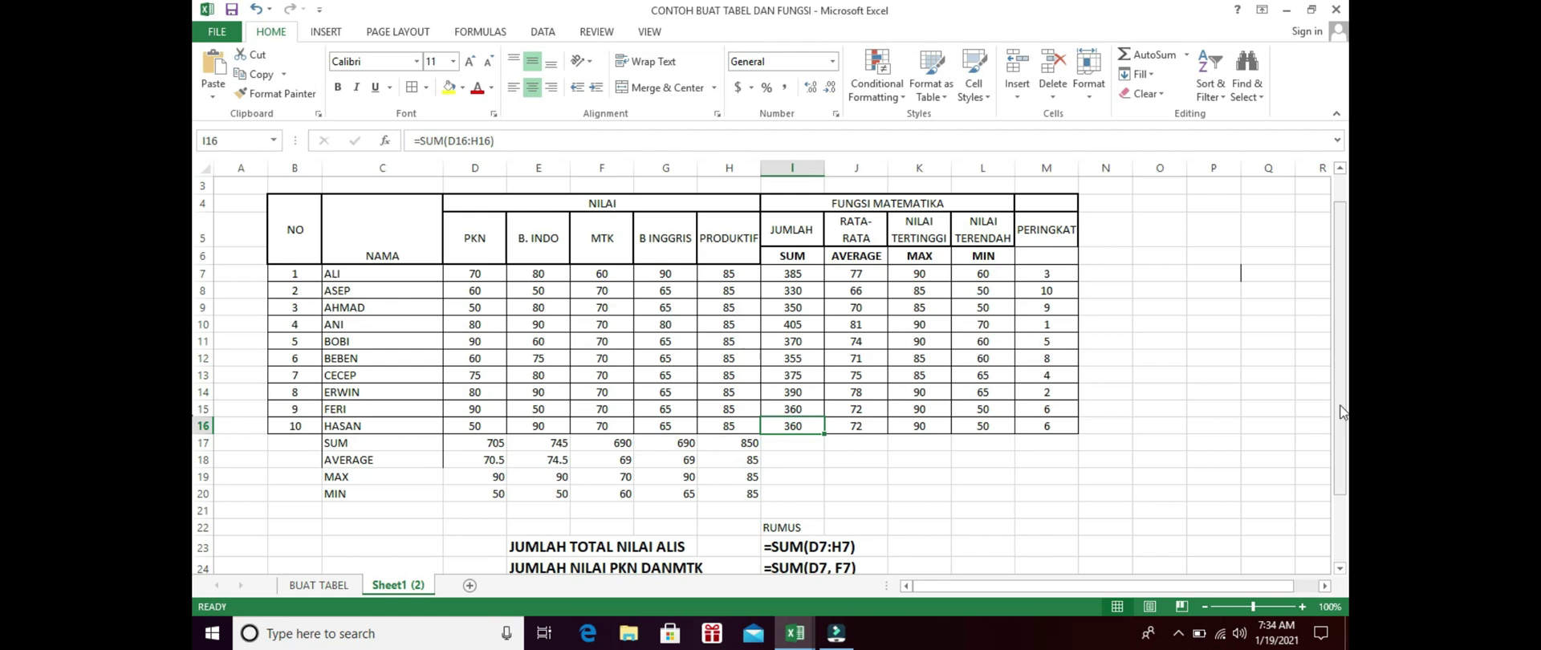
left_click_drag(1342, 411, 1335, 438)
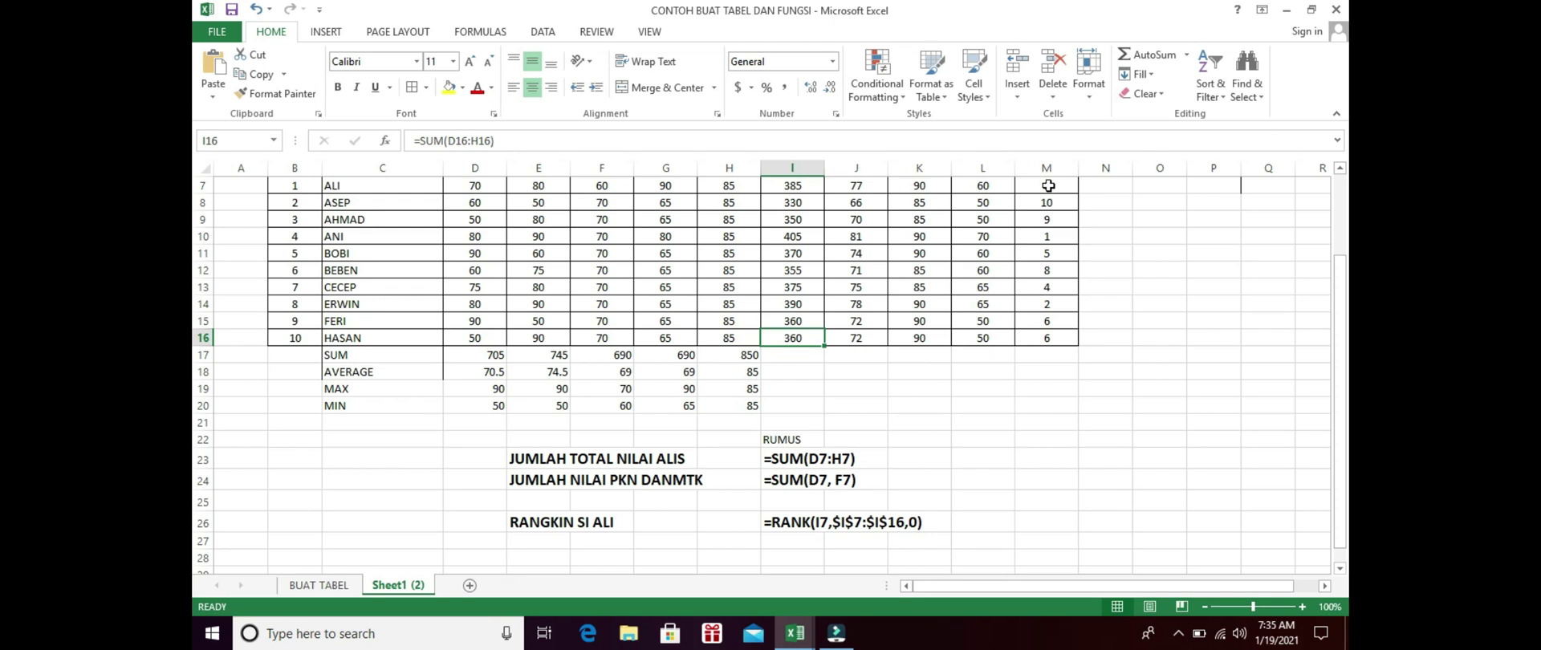
left_click_drag(1340, 309, 1340, 232)
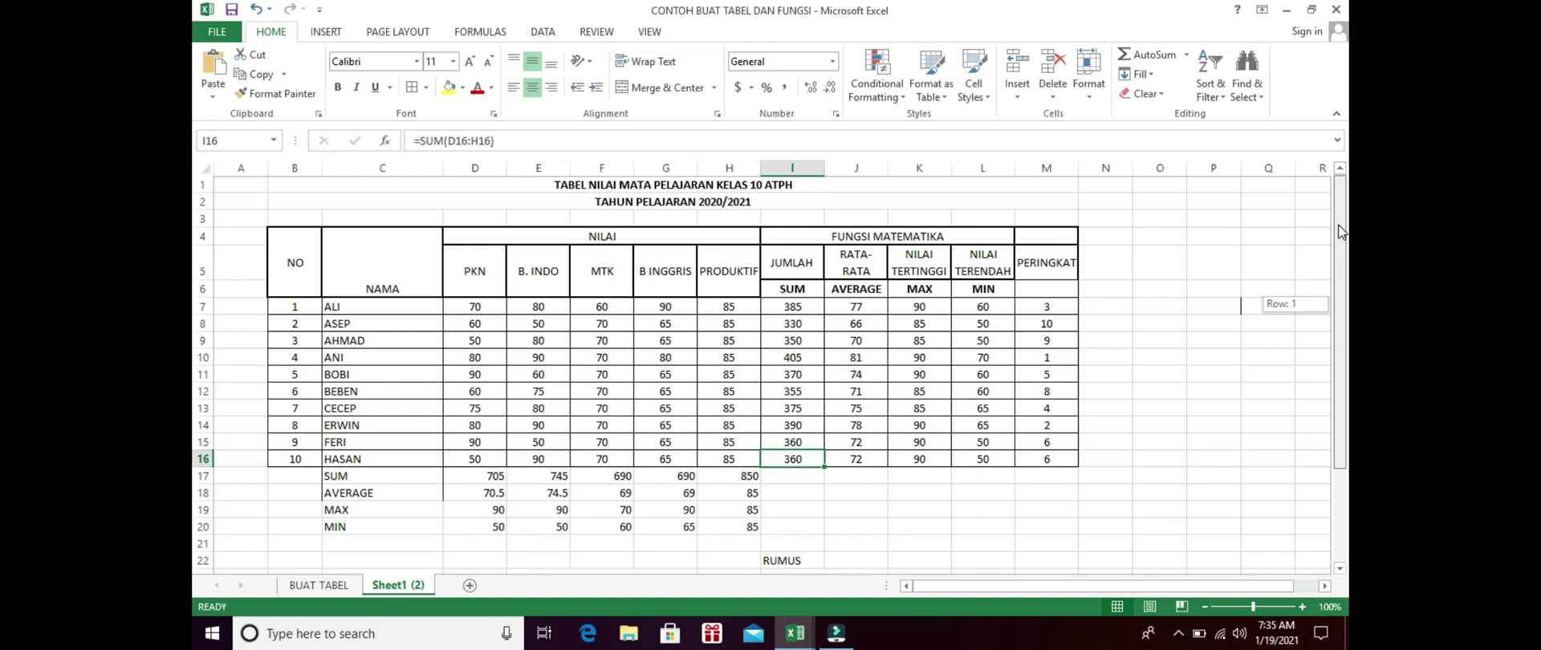
left_click_drag(1338, 227, 1337, 216)
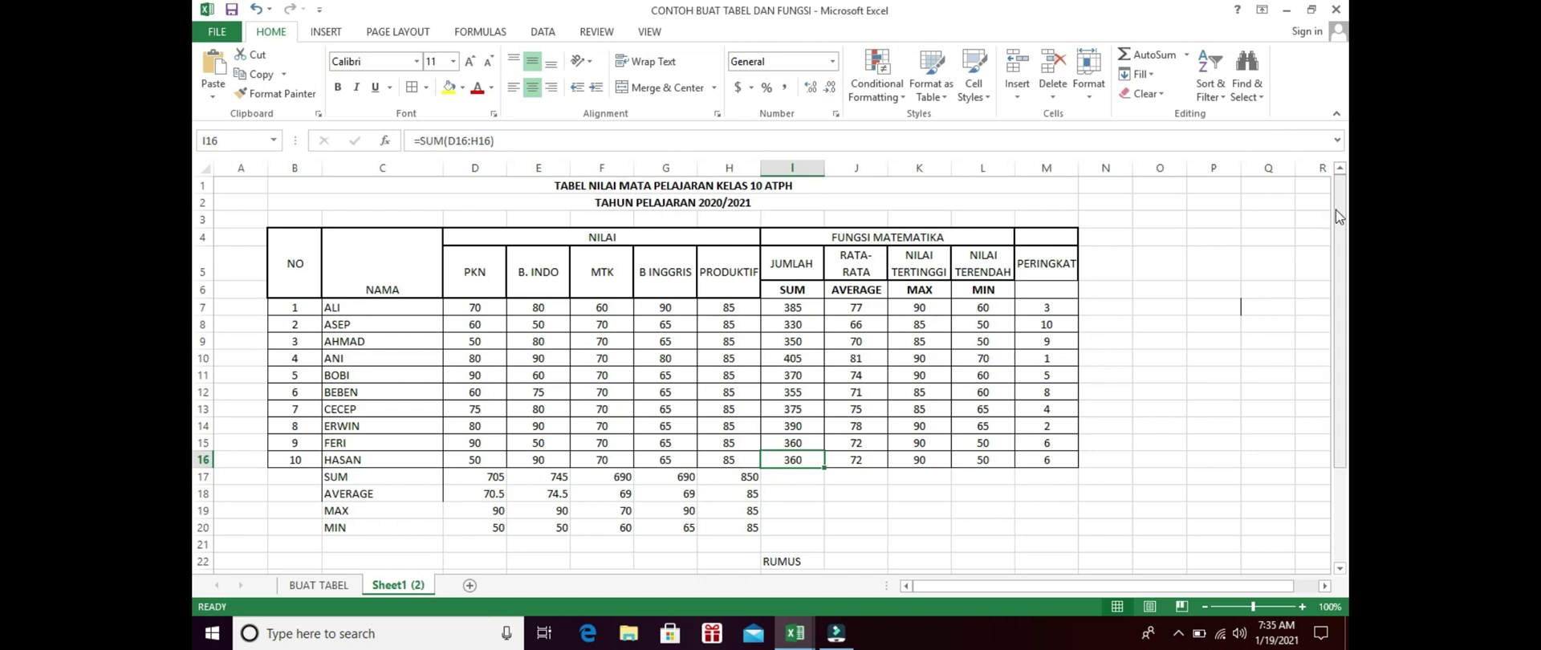